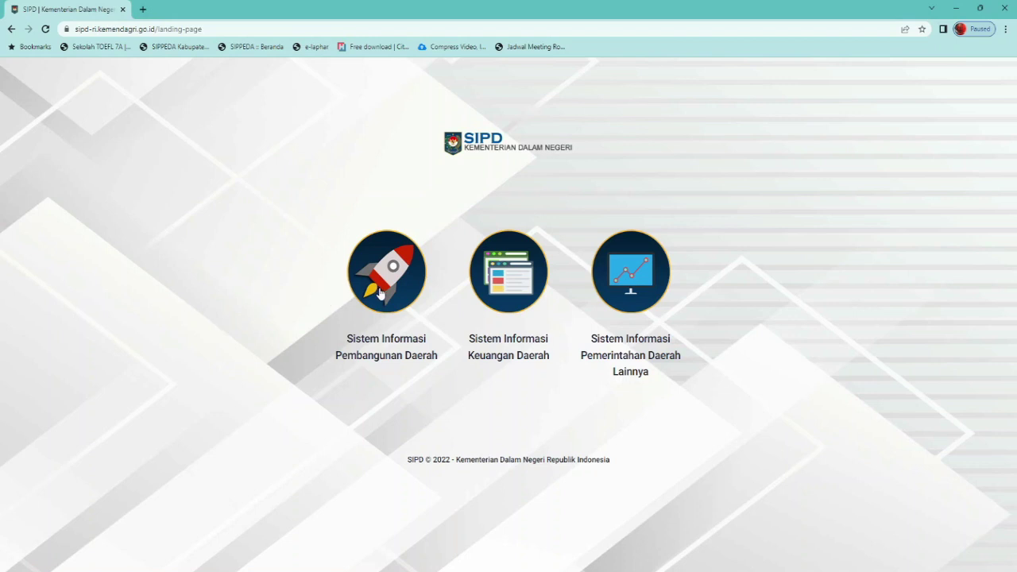
Open the Perencanaan Pembangunan Daerah login page within Sistem Informasi Pembangunan Daerah
{"action": "left_click", "coordinate": [380, 293]}
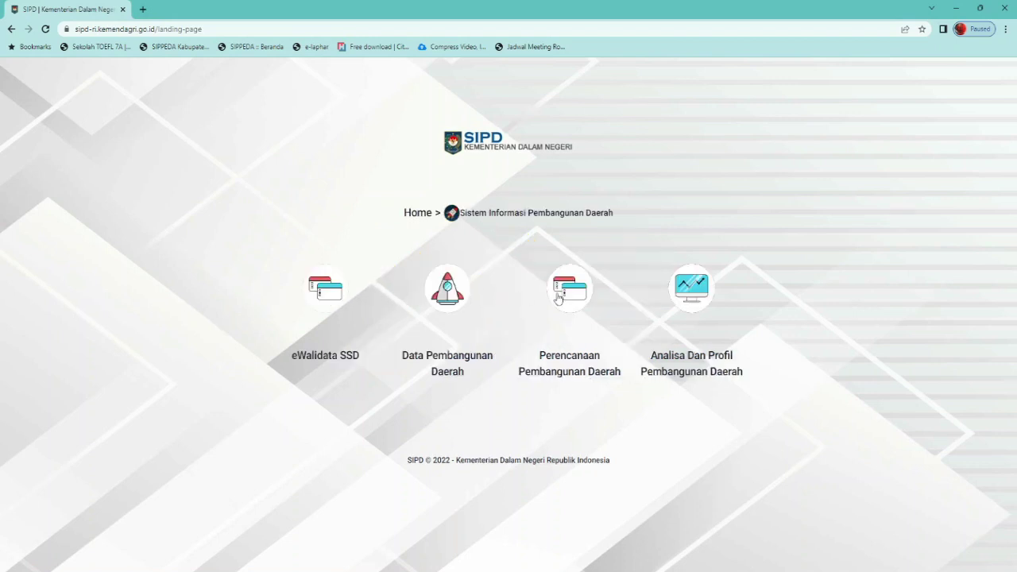
{"action": "left_click", "coordinate": [584, 302]}
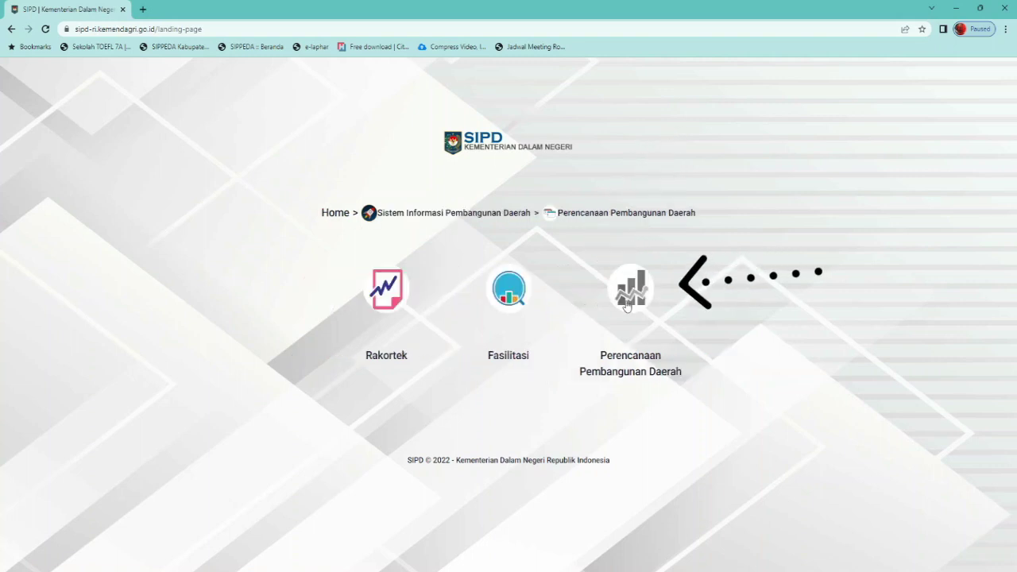
{"action": "left_click", "coordinate": [625, 306]}
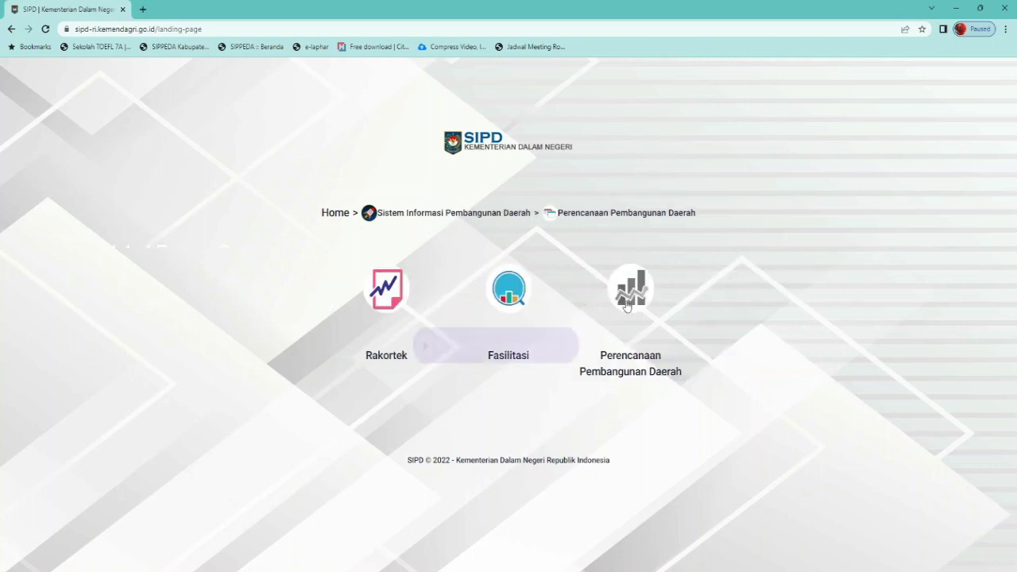
Set the login region to Provinsi Jawa Tengah and Kab. Kendal
{"action": "left_click", "coordinate": [508, 246]}
{"action": "type", "text": "jawa"}
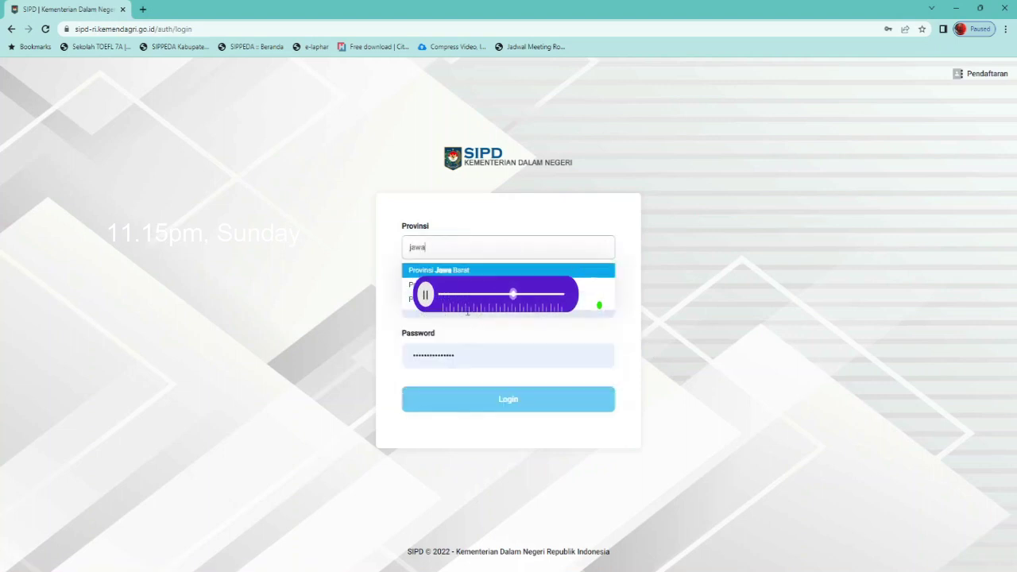
{"action": "left_click", "coordinate": [509, 284]}
{"action": "left_click", "coordinate": [463, 278]}
{"action": "type", "text": "ken"}
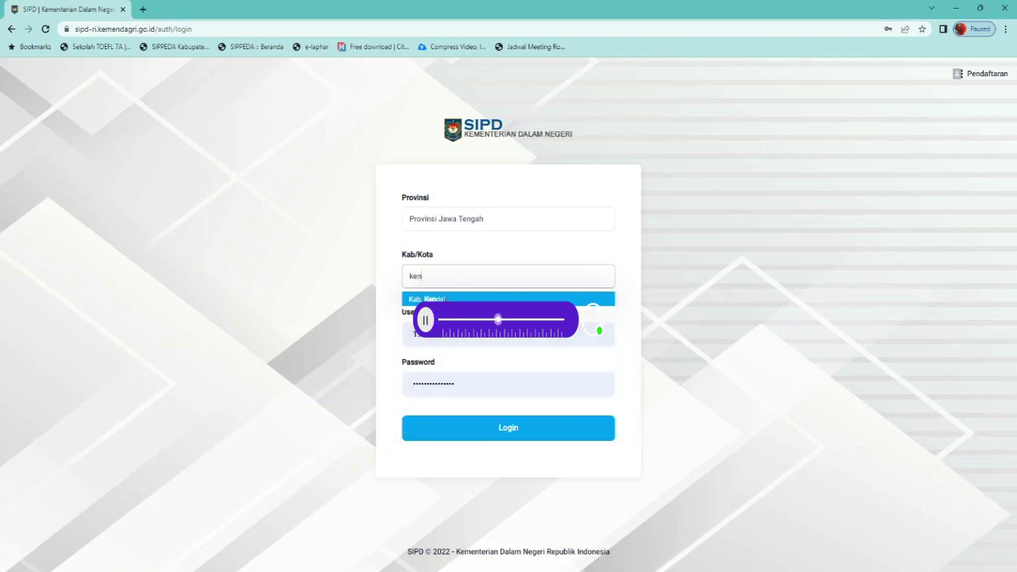
{"action": "key", "text": "Return"}
Fill in the account's username and password using the saved login
{"action": "double_click", "coordinate": [453, 335]}
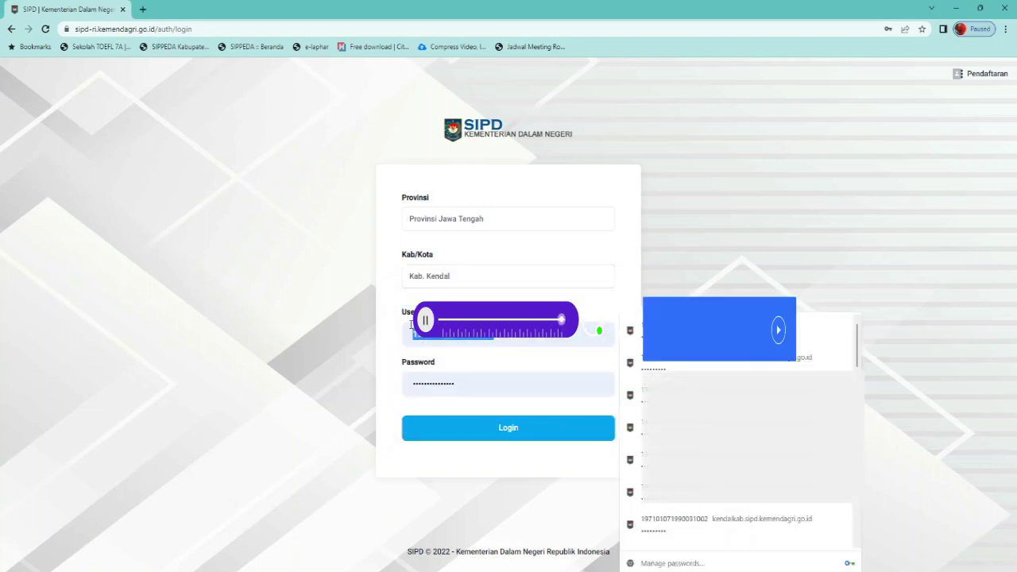
{"action": "key", "text": "BackSpace"}
{"action": "type", "text": "199"}
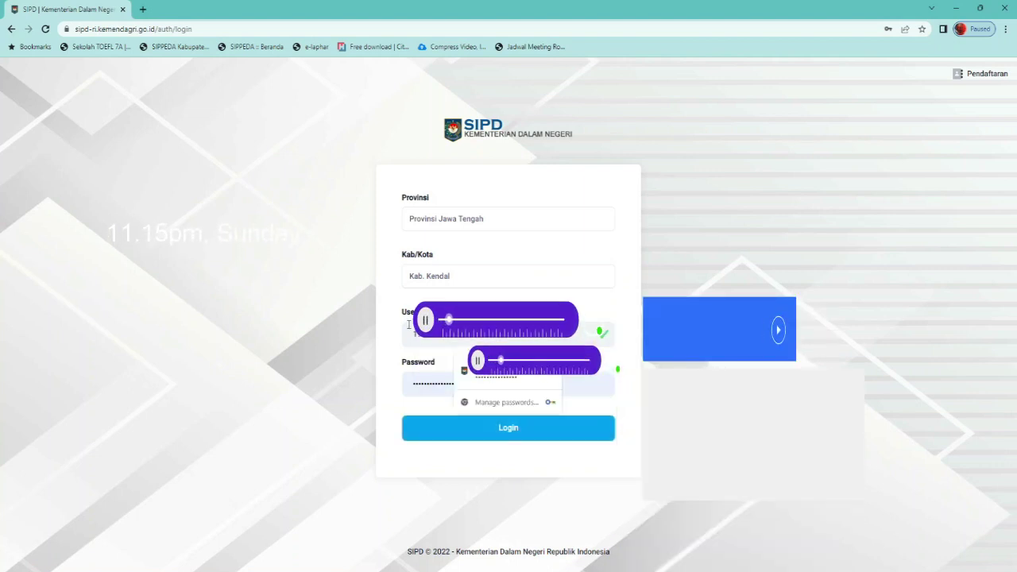
{"action": "left_click", "coordinate": [500, 374]}
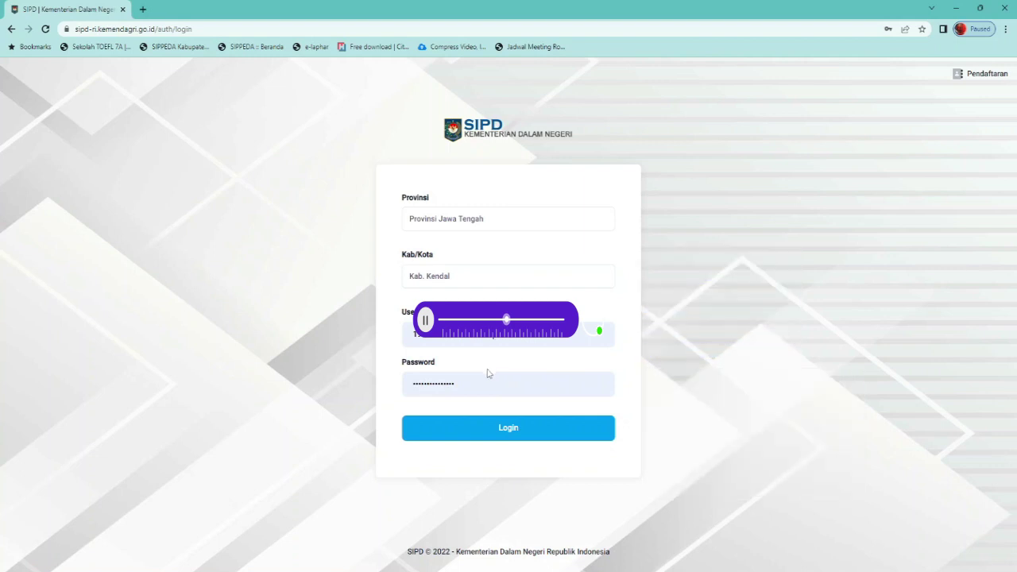
{"action": "left_click", "coordinate": [486, 379]}
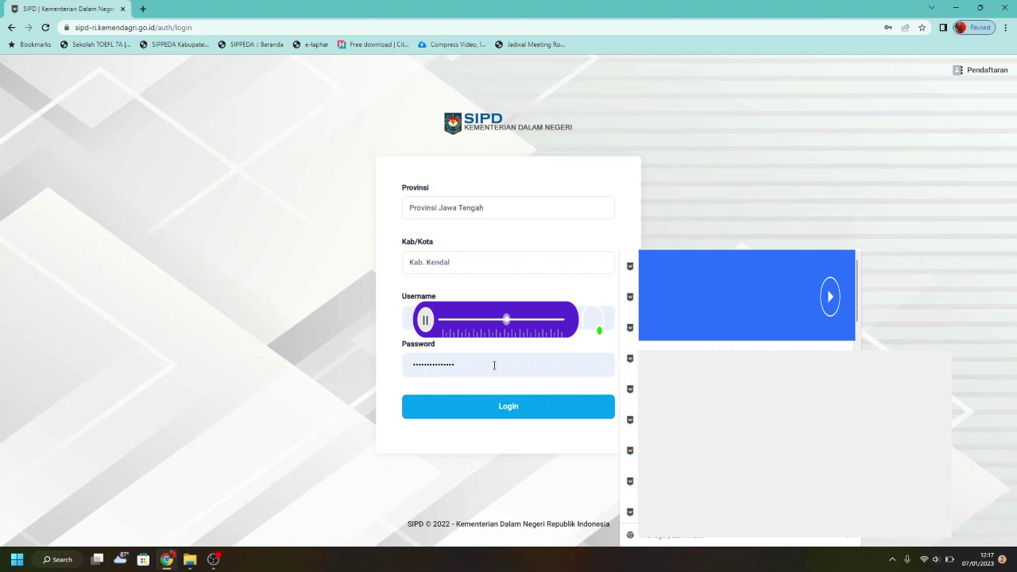
{"action": "left_click", "coordinate": [454, 442]}
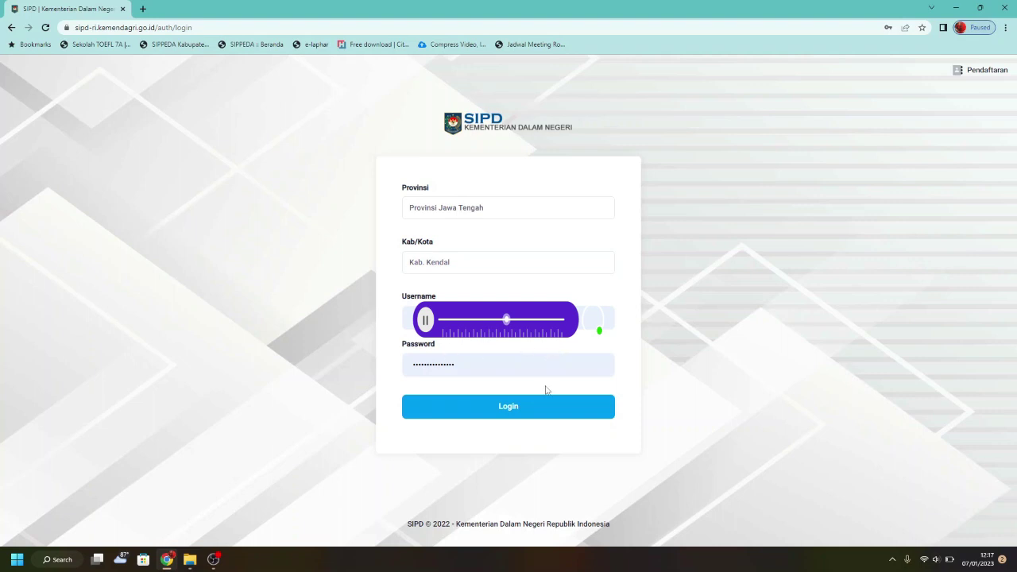
Submit the login and pass the robot check by entering the displayed captcha code in lowercase
{"action": "left_click", "coordinate": [530, 407]}
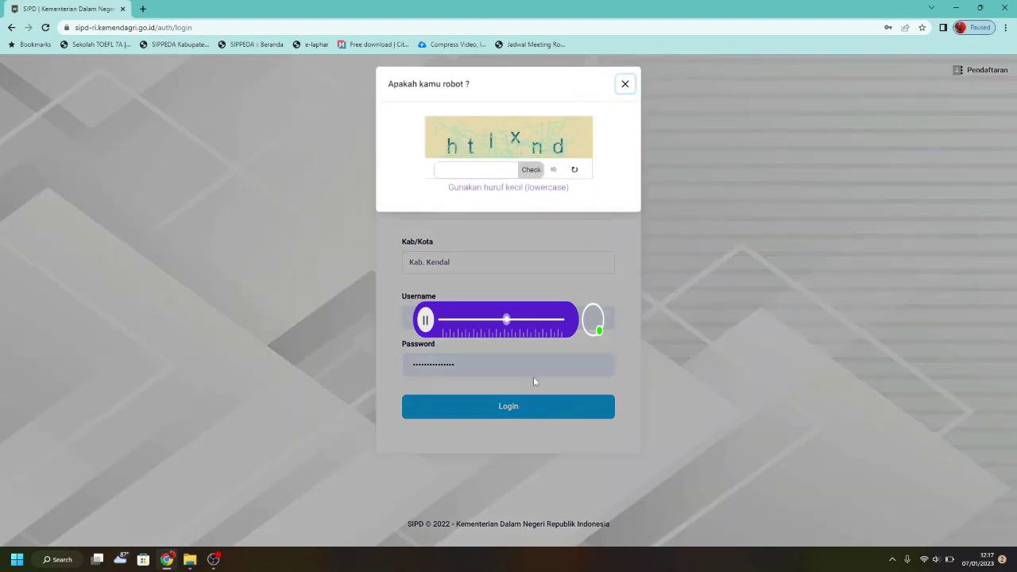
{"action": "left_click", "coordinate": [489, 165]}
{"action": "type", "text": "htlxnd"}
{"action": "left_click", "coordinate": [531, 170]}
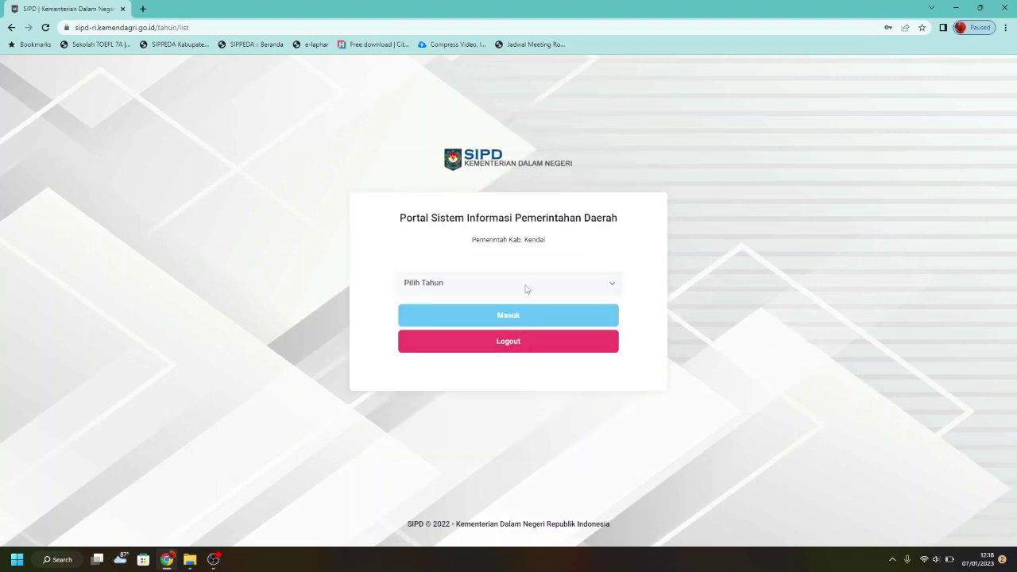
Choose the year 2024 and enter the Kab. Kendal portal
{"action": "left_click", "coordinate": [523, 282]}
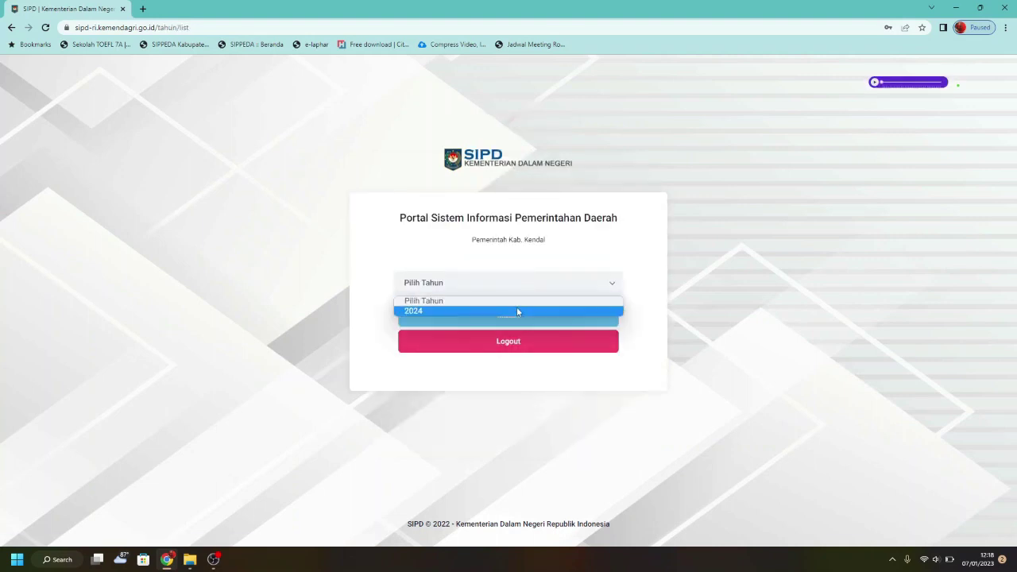
{"action": "left_click", "coordinate": [517, 308]}
{"action": "left_click", "coordinate": [558, 312]}
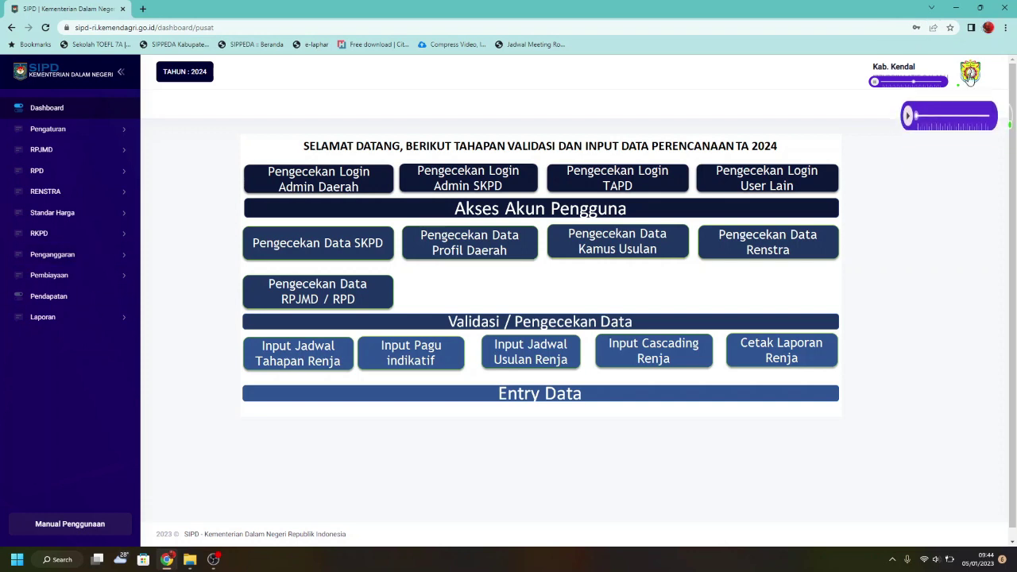
View the account's own profile and its password change form, returning to the profile details without changes
{"action": "left_click", "coordinate": [922, 76]}
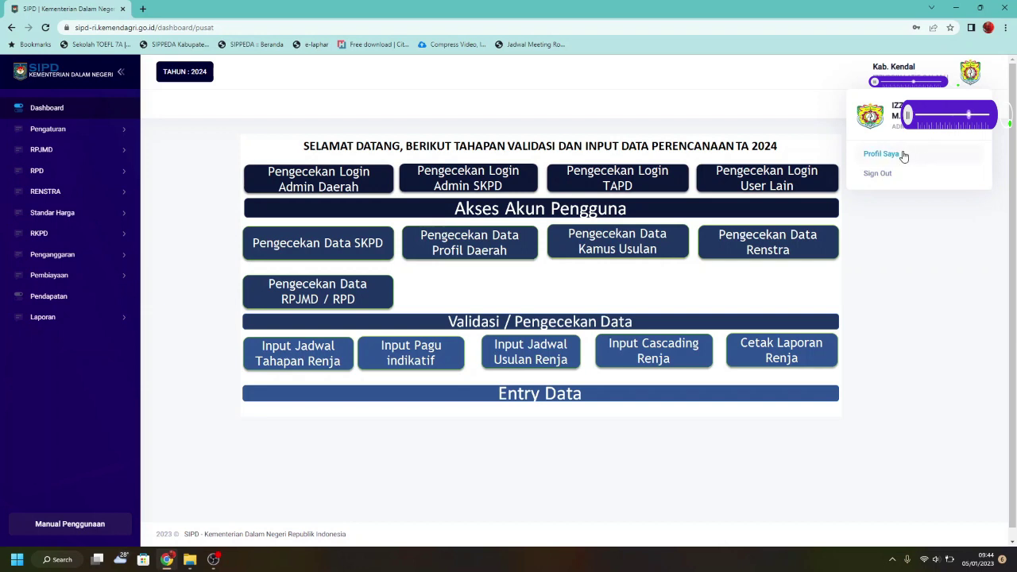
{"action": "left_click", "coordinate": [969, 74]}
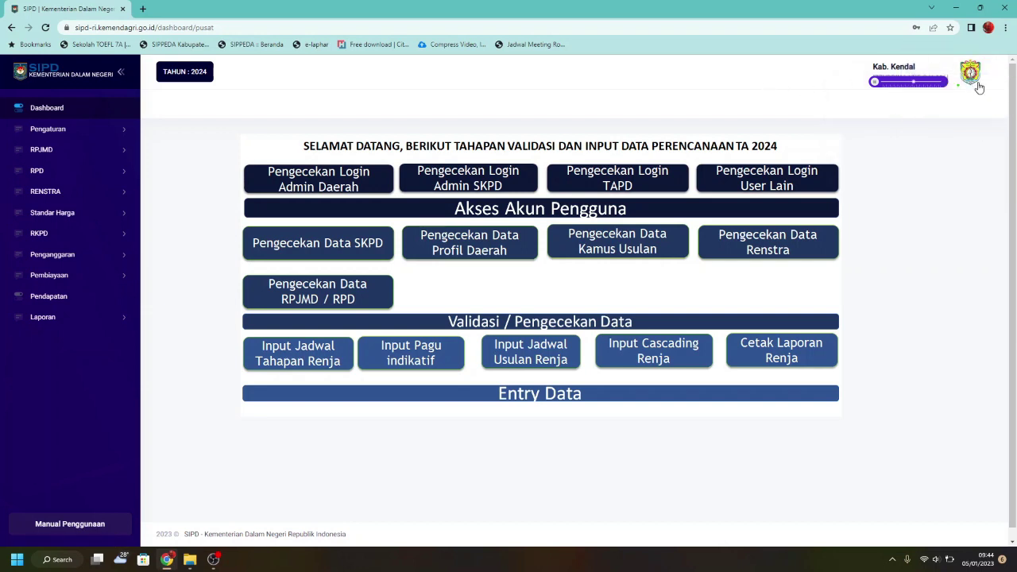
{"action": "left_click", "coordinate": [972, 79]}
{"action": "left_click", "coordinate": [912, 160]}
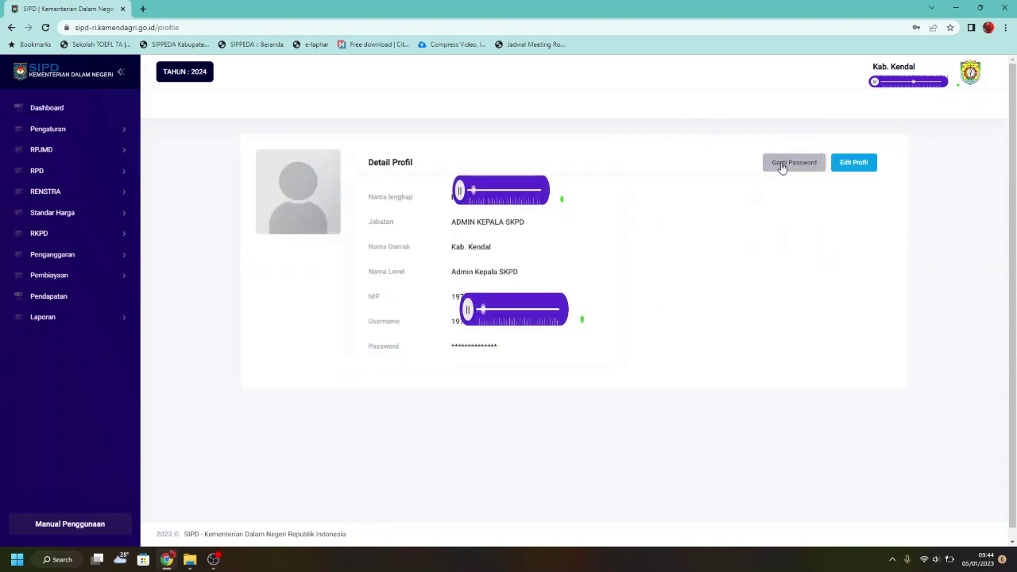
{"action": "left_click", "coordinate": [782, 165]}
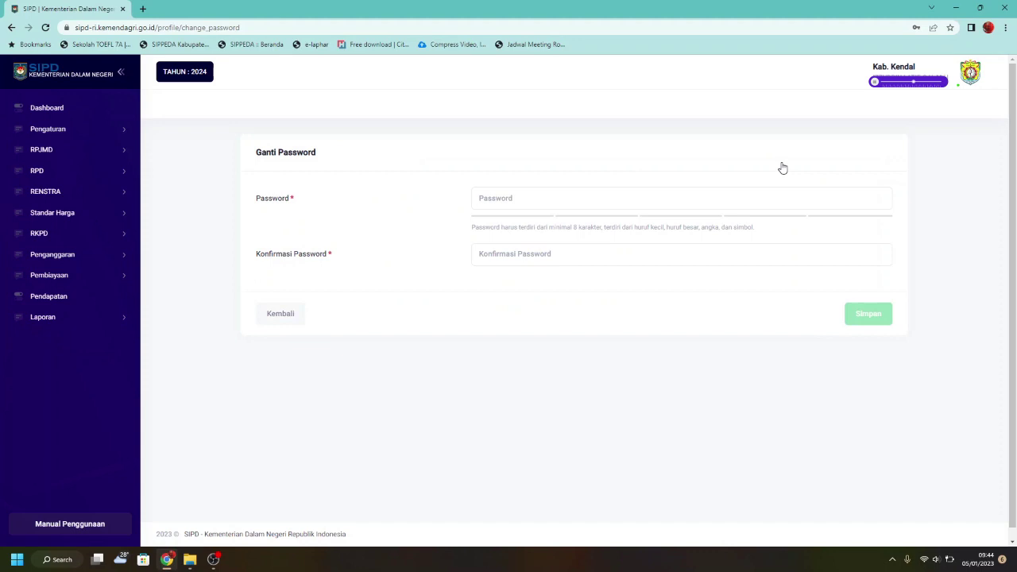
{"action": "left_click", "coordinate": [272, 315]}
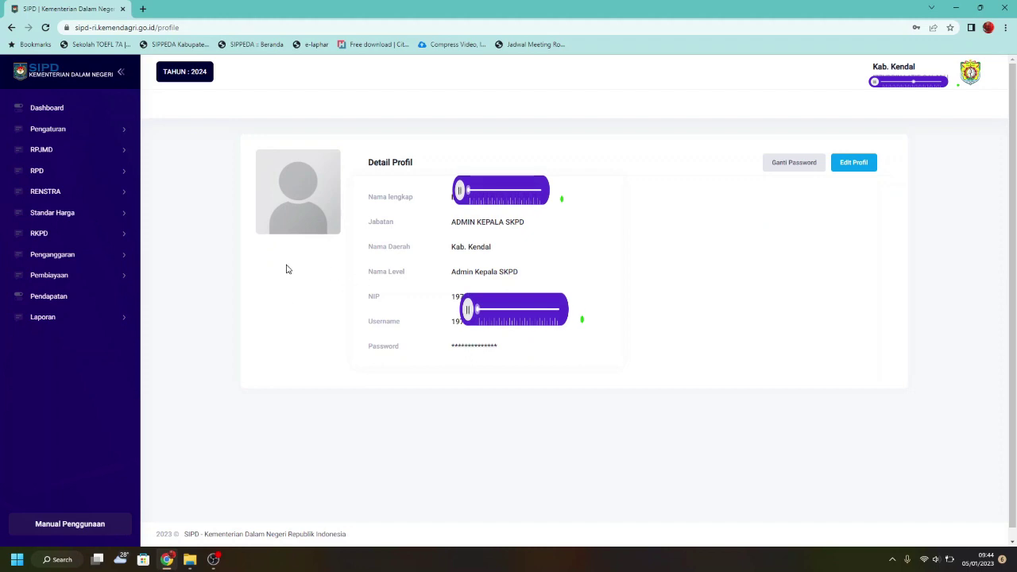
Open the RENJA page under RKPD
{"action": "left_click", "coordinate": [82, 235]}
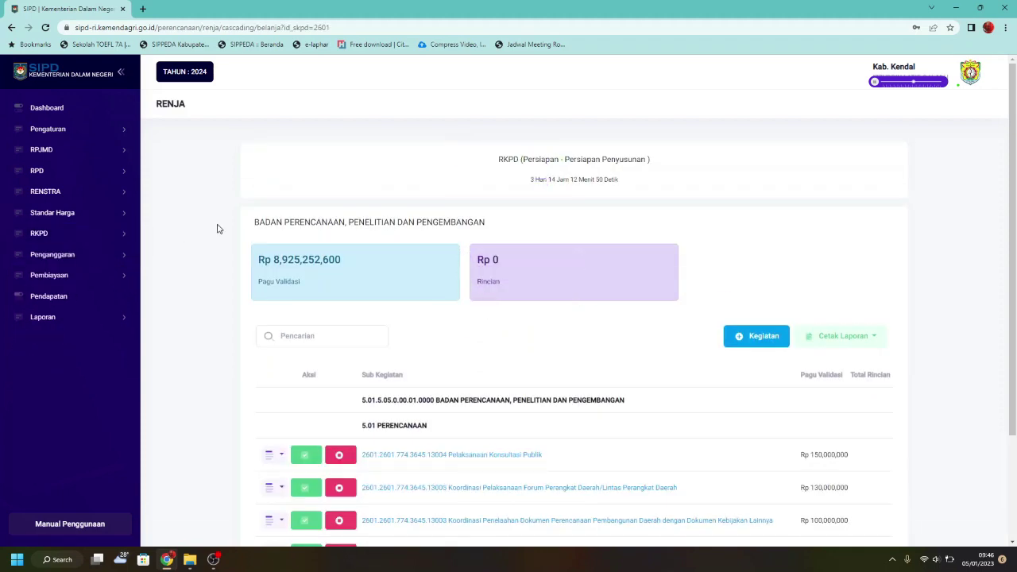
{"action": "left_click", "coordinate": [123, 237]}
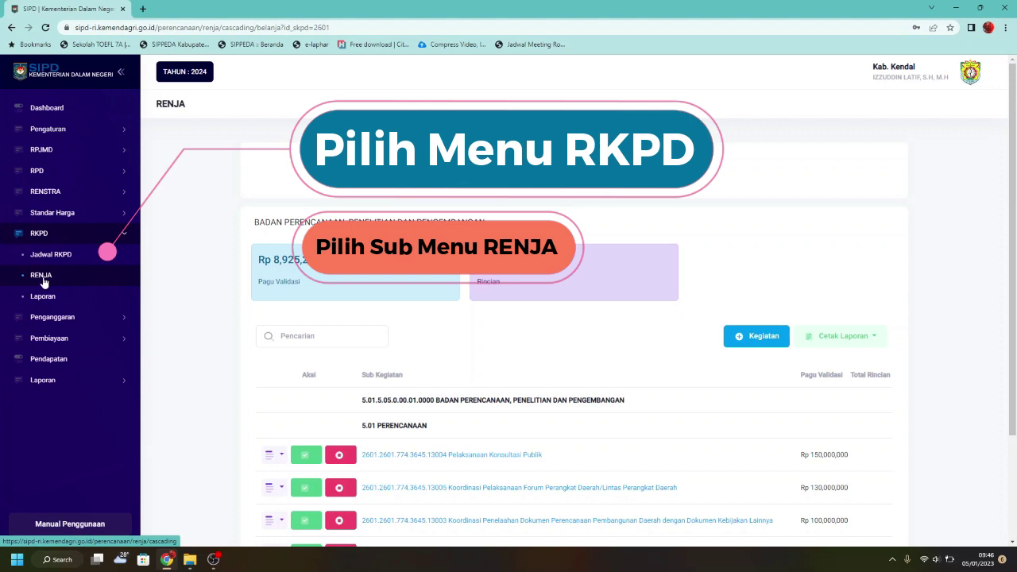
{"action": "left_click", "coordinate": [42, 278]}
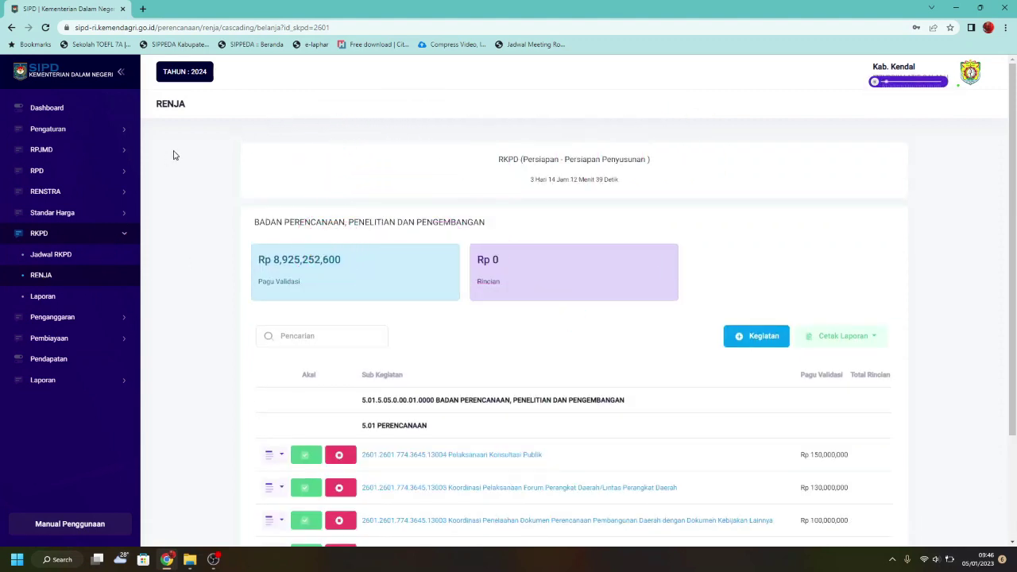
Start a new sub kegiatan belanja with provincial priority 4, Pemantapan tata kelola pemerintahan, and regency priority Mewujudkan tata kelola pemerintah
{"action": "scroll", "coordinate": [944, 426], "scroll_direction": "down", "scroll_amount": 3}
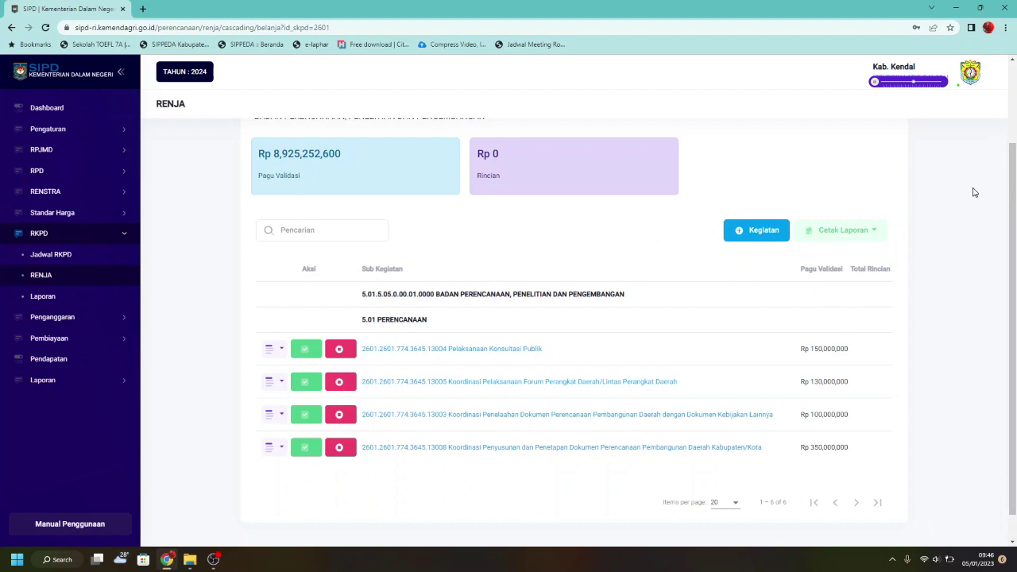
{"action": "scroll", "coordinate": [1015, 326], "scroll_direction": "up", "scroll_amount": 1}
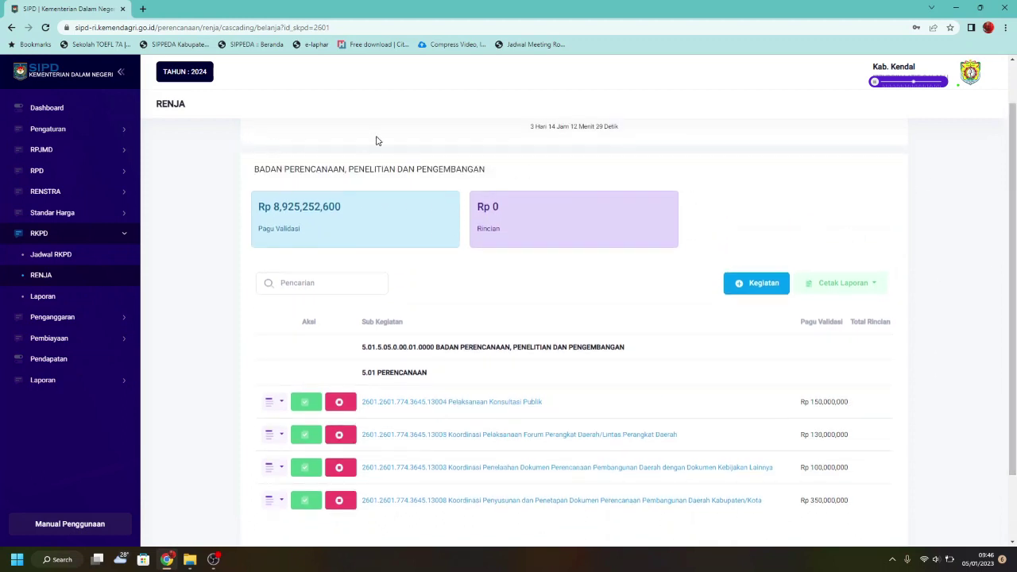
{"action": "left_click", "coordinate": [764, 286]}
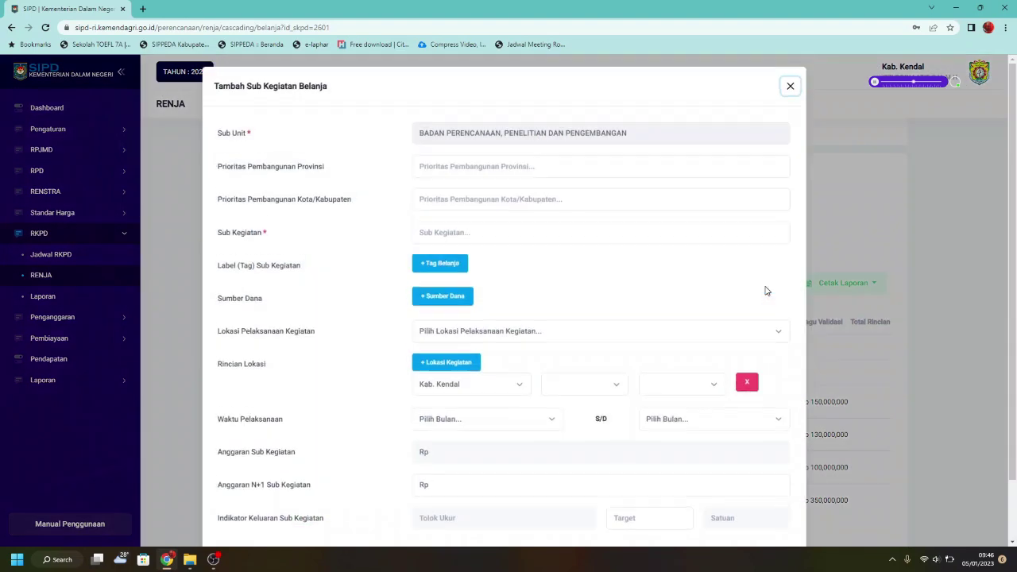
{"action": "left_click", "coordinate": [493, 174]}
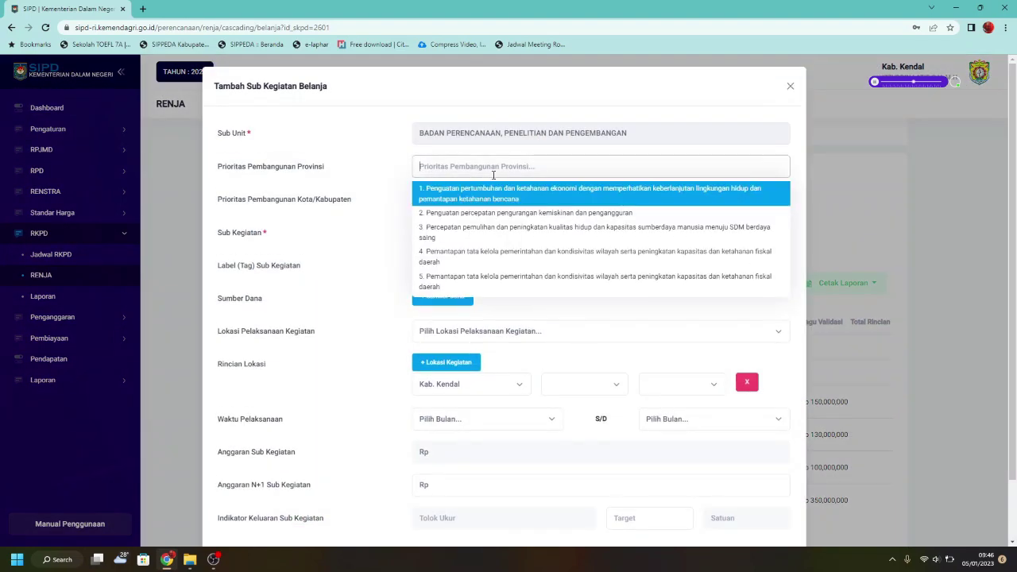
{"action": "left_click", "coordinate": [566, 260]}
{"action": "left_click", "coordinate": [471, 197]}
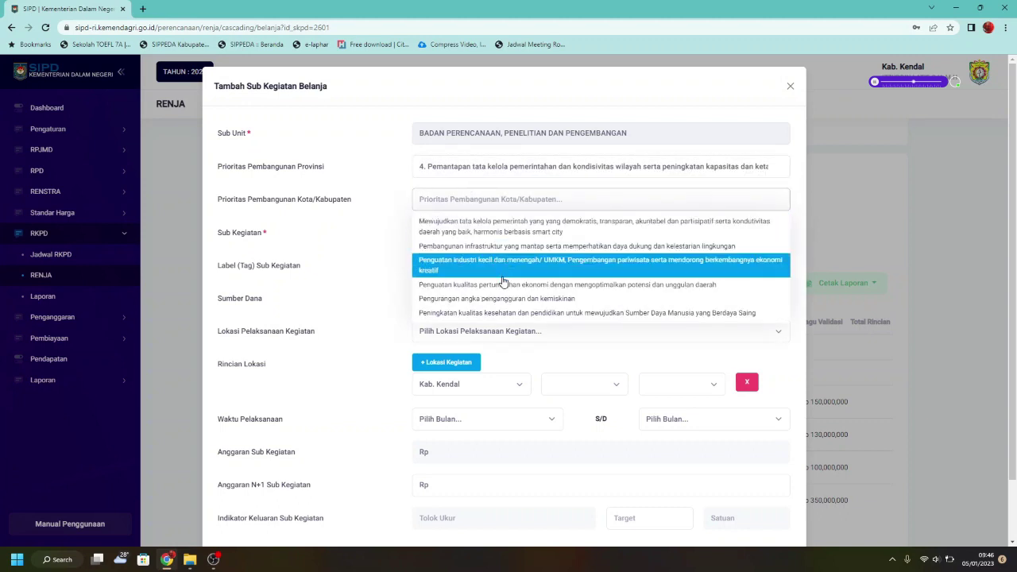
{"action": "left_click", "coordinate": [509, 227]}
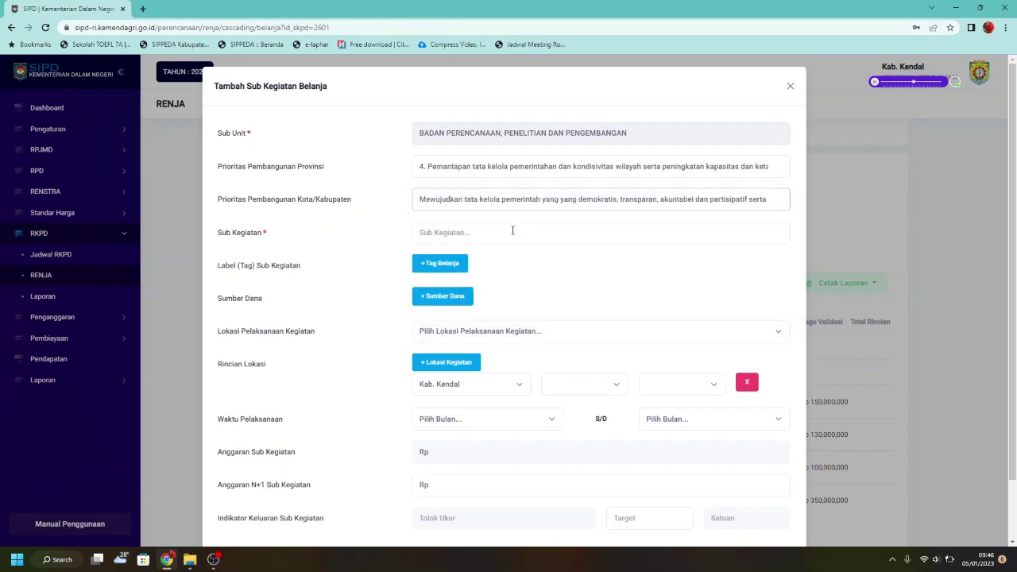
Set the sub kegiatan to 5.01.02.2.01.05 Pelaksanaan Musrenbang Kabupaten/Kota and add the label Musrenbang Kabupaten
{"action": "left_click", "coordinate": [476, 232]}
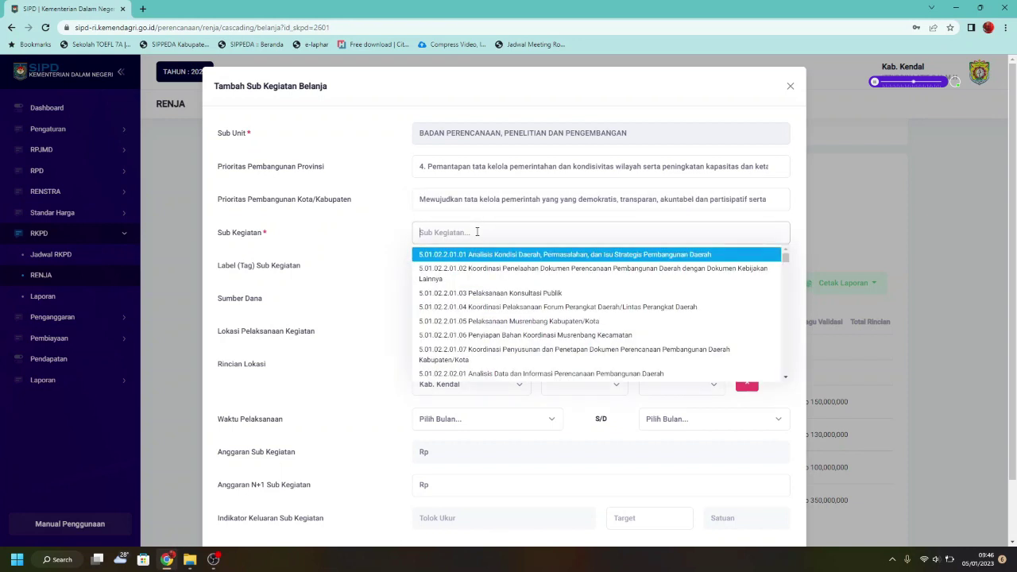
{"action": "left_click", "coordinate": [489, 321]}
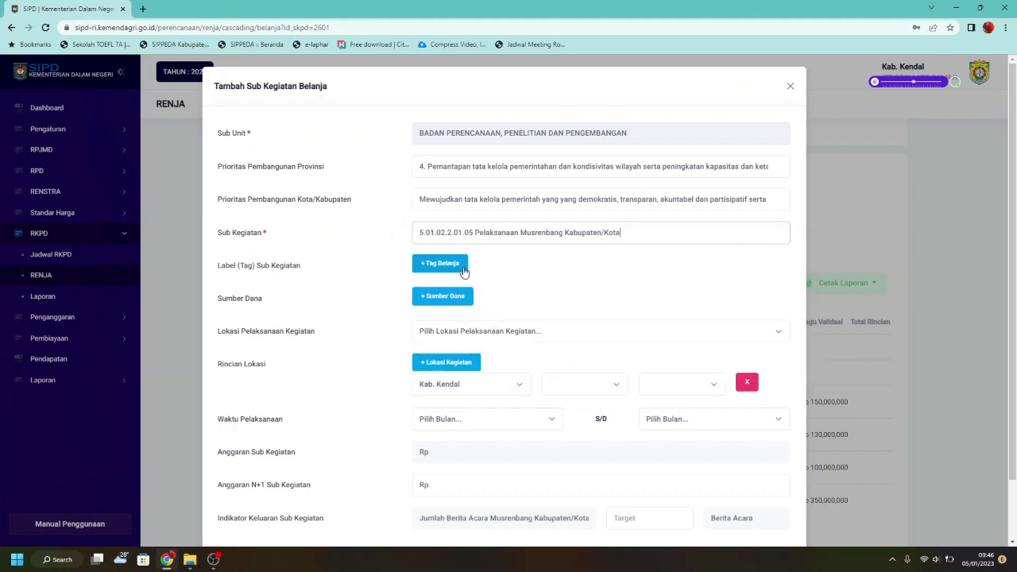
{"action": "left_click", "coordinate": [454, 266]}
{"action": "left_click", "coordinate": [674, 288]}
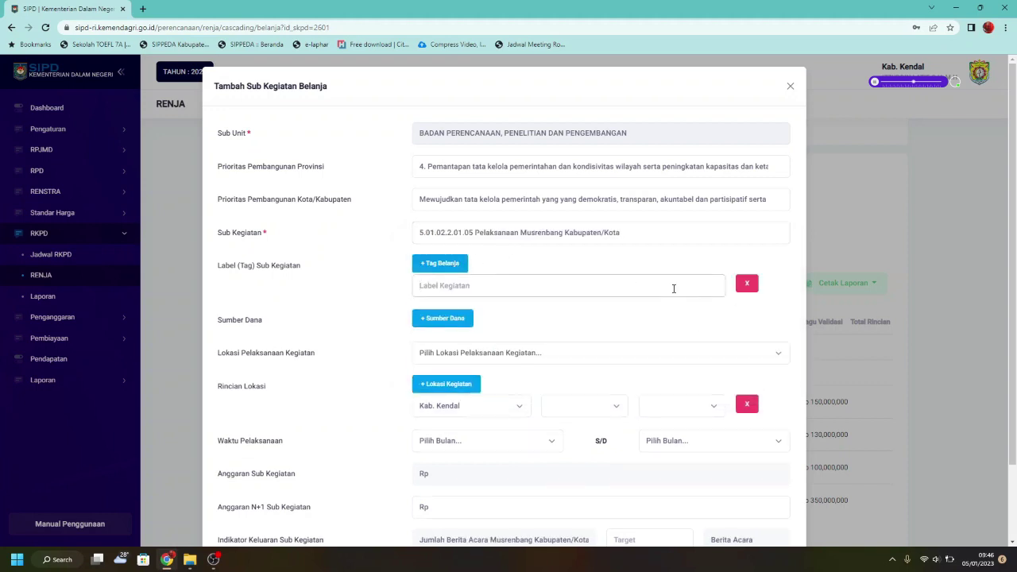
{"action": "type", "text": "Musrenbang Kabupaten"}
Add the funding source 1.1 PENDAPATAN ASLI DAERAH (PAD) with an amount of Rp 200,000,000 and check the sub kegiatan budget
{"action": "scroll", "coordinate": [466, 302], "scroll_direction": "down", "scroll_amount": 1}
{"action": "left_click", "coordinate": [459, 267]}
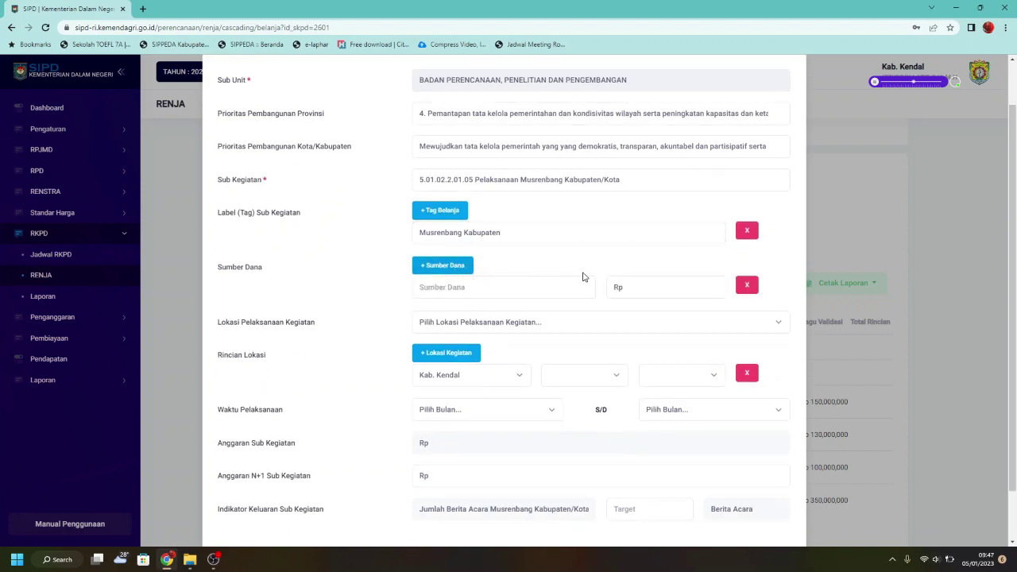
{"action": "scroll", "coordinate": [615, 274], "scroll_direction": "down", "scroll_amount": 1}
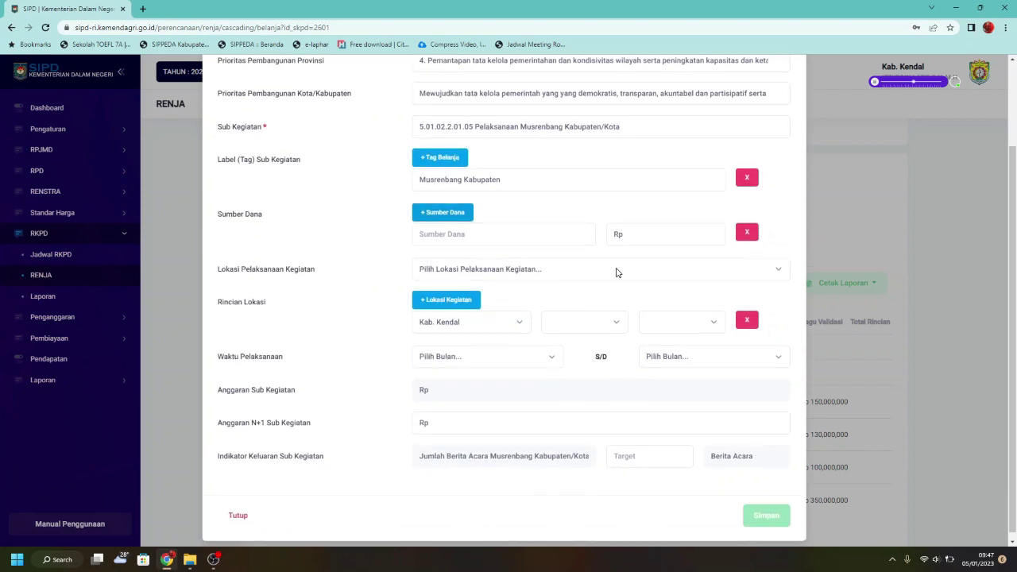
{"action": "left_click", "coordinate": [536, 242]}
{"action": "left_click", "coordinate": [533, 254]}
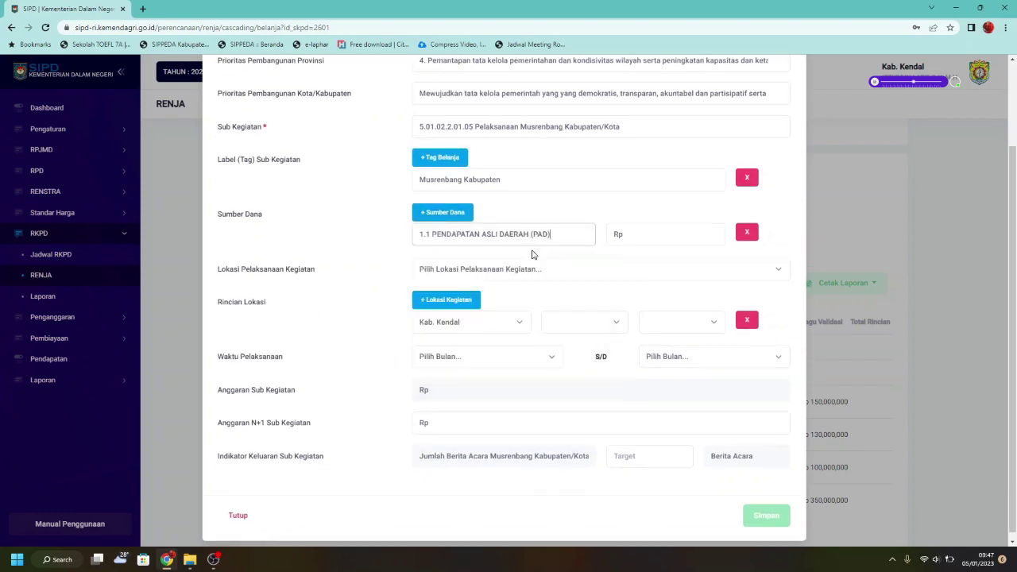
{"action": "left_click", "coordinate": [642, 233]}
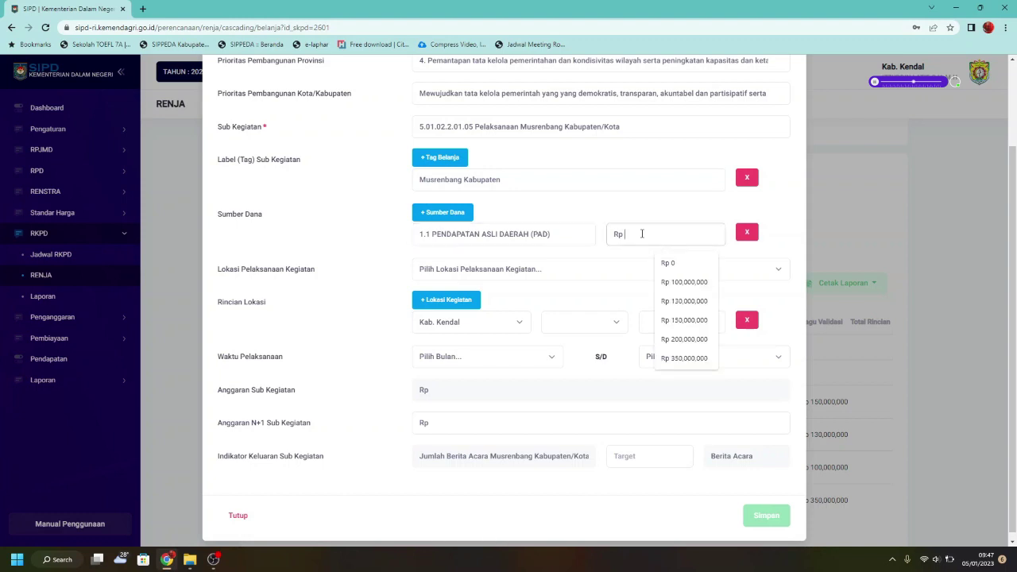
{"action": "type", "text": "2"}
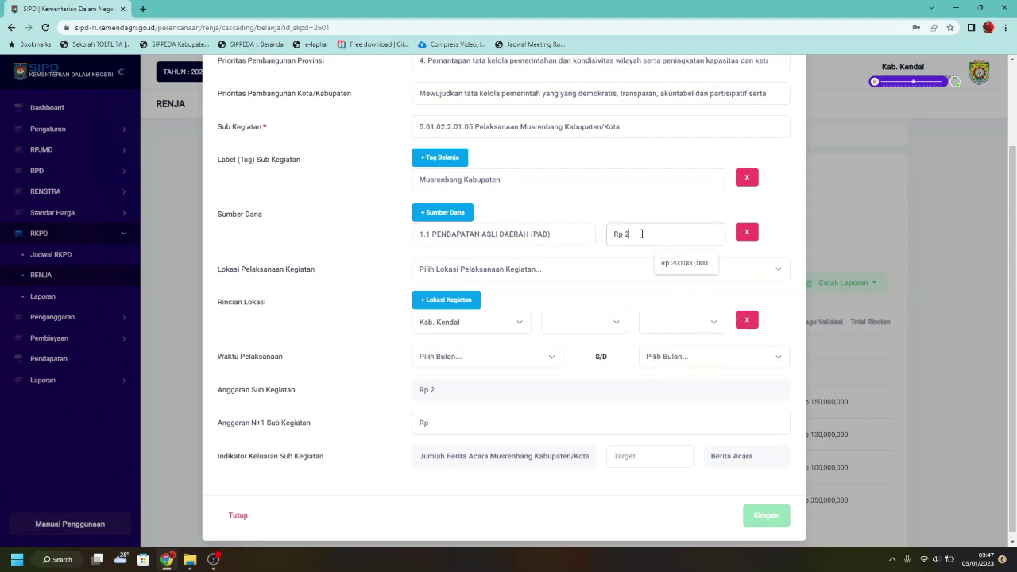
{"action": "type", "text": "00,000,000"}
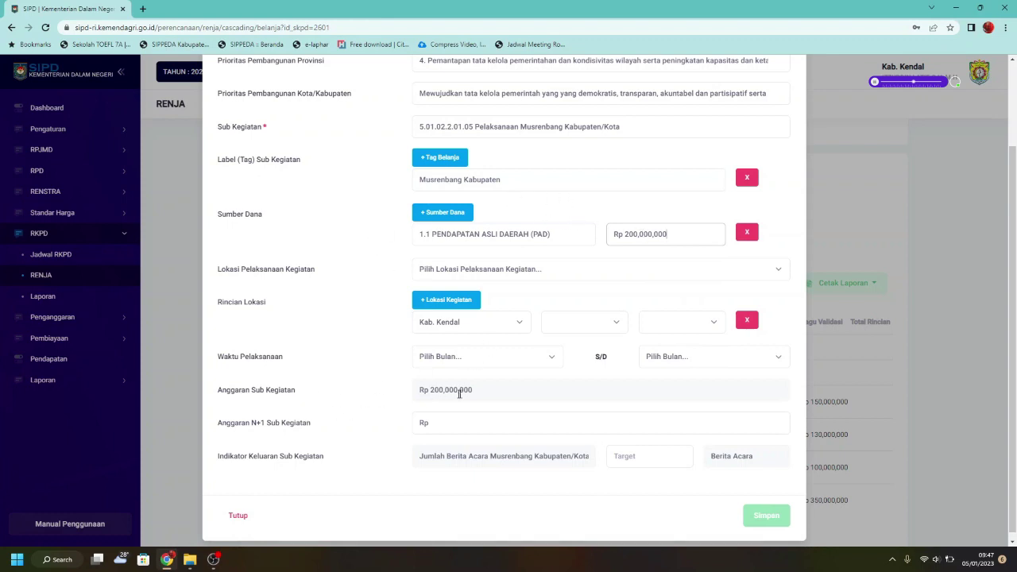
{"action": "mouse_move", "coordinate": [473, 390]}
{"action": "left_mouse_down"}
{"action": "mouse_move", "coordinate": [374, 395]}
{"action": "mouse_move", "coordinate": [458, 393]}
{"action": "left_mouse_up"}
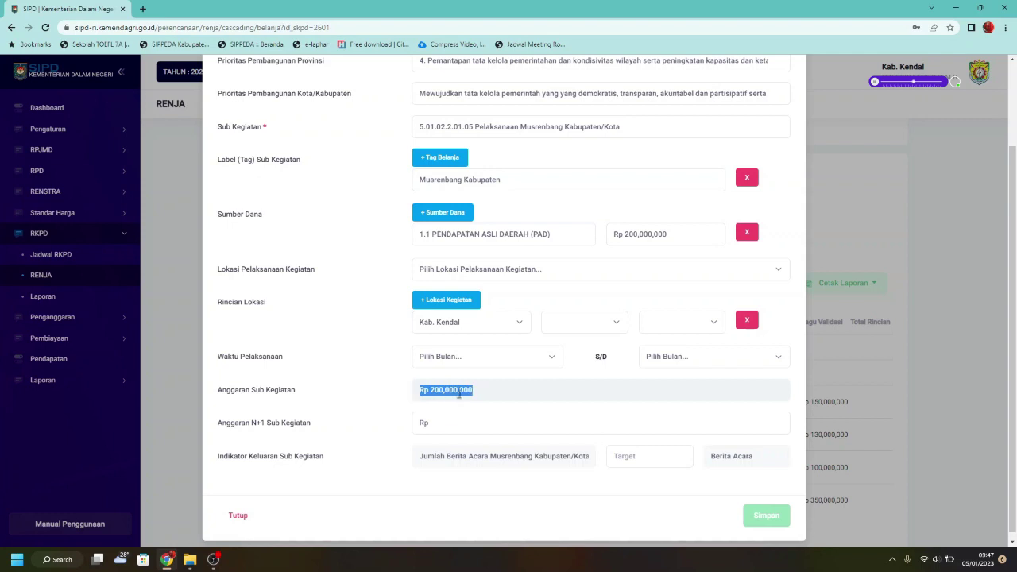
{"action": "triple_click", "coordinate": [464, 391]}
{"action": "left_click", "coordinate": [487, 391]}
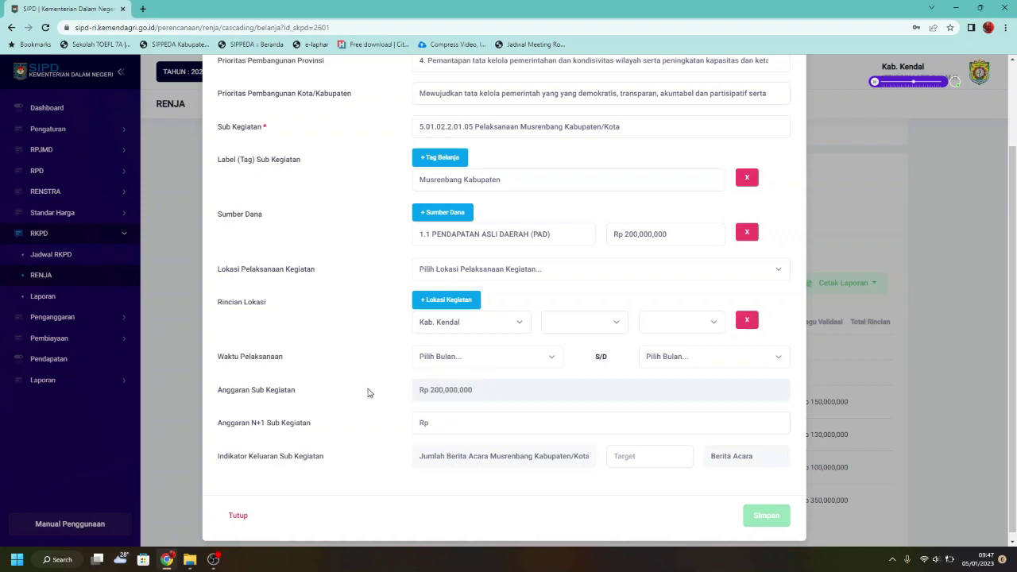
{"action": "left_click_drag", "start_coordinate": [368, 389], "coordinate": [458, 391]}
{"action": "left_click", "coordinate": [459, 391]}
Add a second funding source, 2.2.01.01.01.0001 DBH Cukai Hasil Tembakau (CHT), with an amount of Rp 40,000,000
{"action": "left_click", "coordinate": [457, 213]}
{"action": "left_click", "coordinate": [472, 259]}
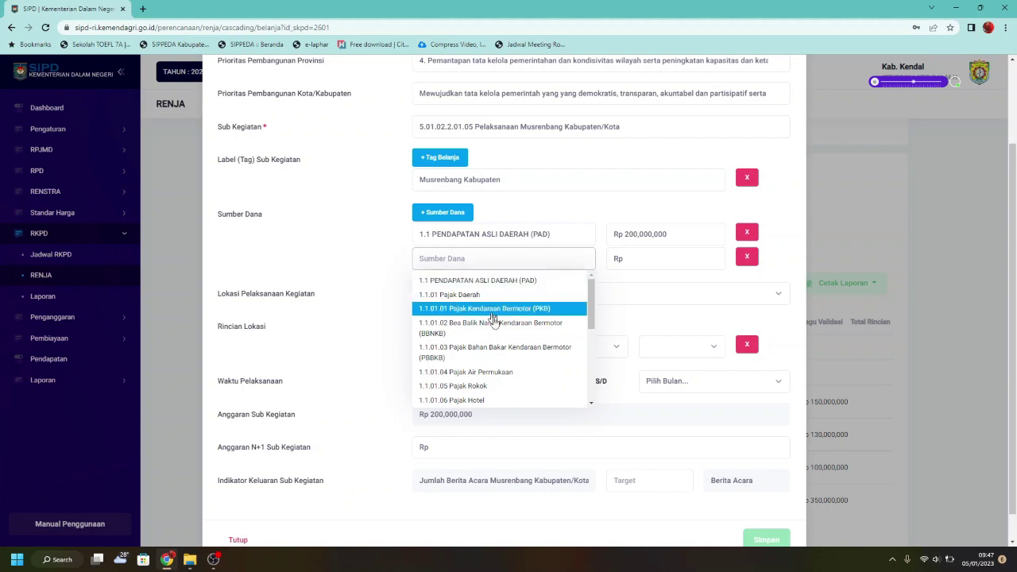
{"action": "scroll", "coordinate": [501, 345], "scroll_direction": "down", "scroll_amount": 5}
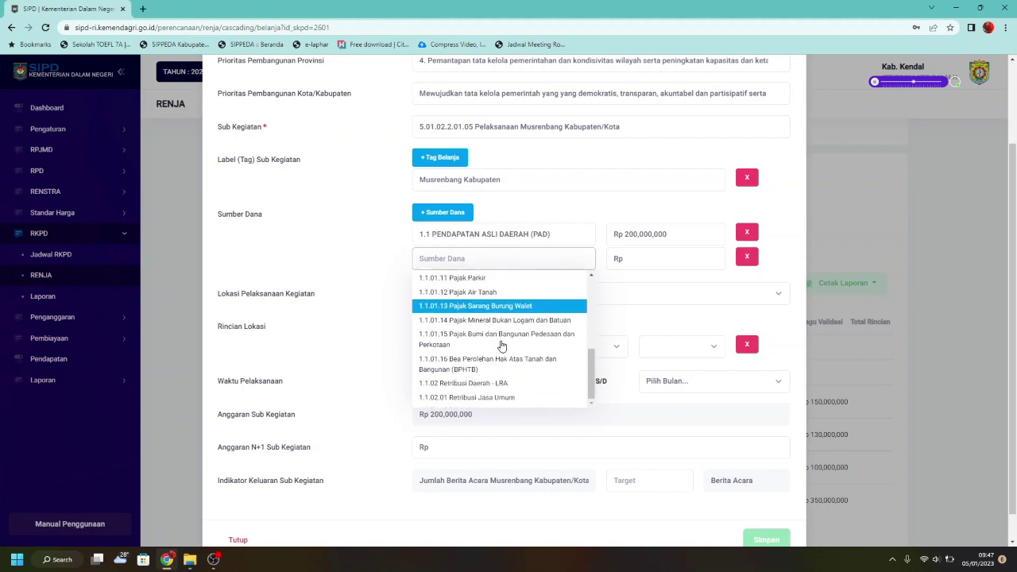
{"action": "scroll", "coordinate": [529, 366], "scroll_direction": "down", "scroll_amount": 1}
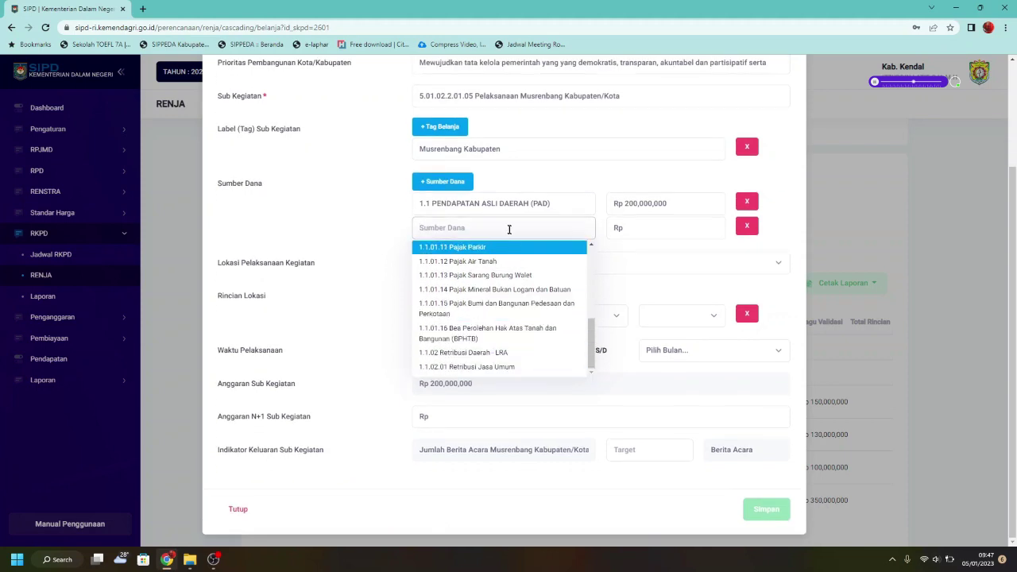
{"action": "type", "text": "cukai"}
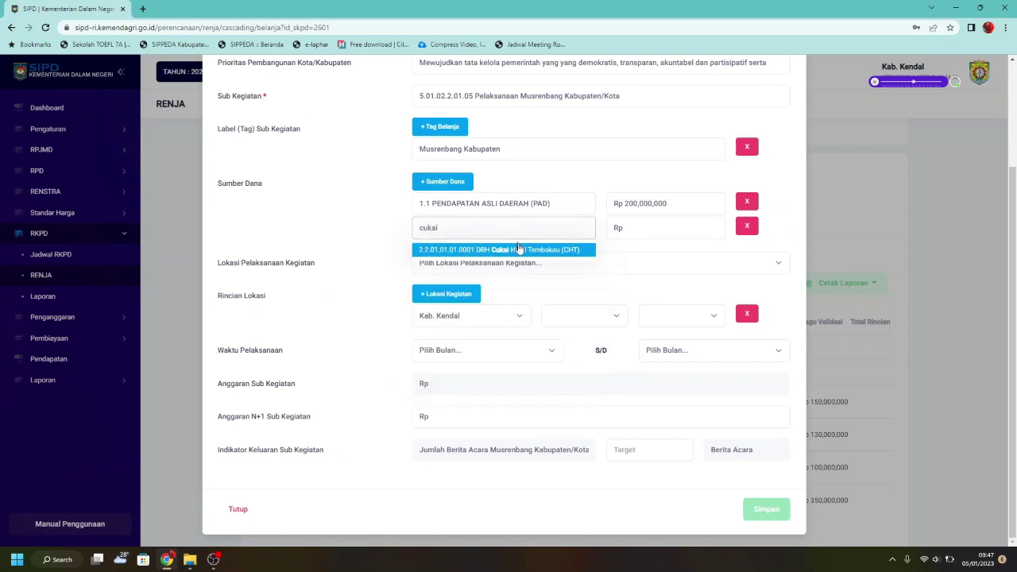
{"action": "left_click", "coordinate": [521, 250]}
{"action": "left_click", "coordinate": [642, 231]}
{"action": "type", "text": "4"}
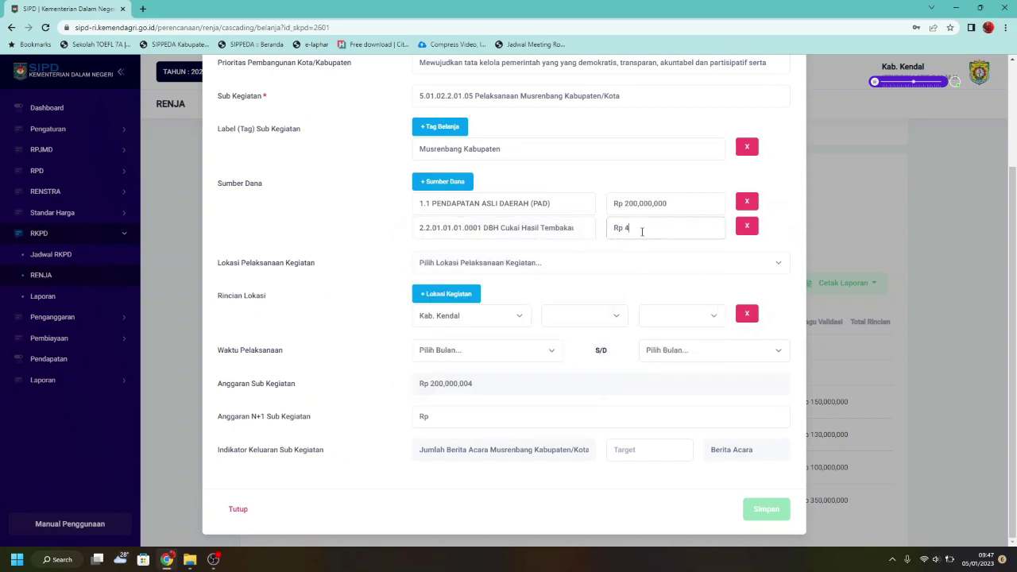
{"action": "type", "text": "0,000,000"}
{"action": "triple_click", "coordinate": [445, 385]}
{"action": "left_click", "coordinate": [534, 386]}
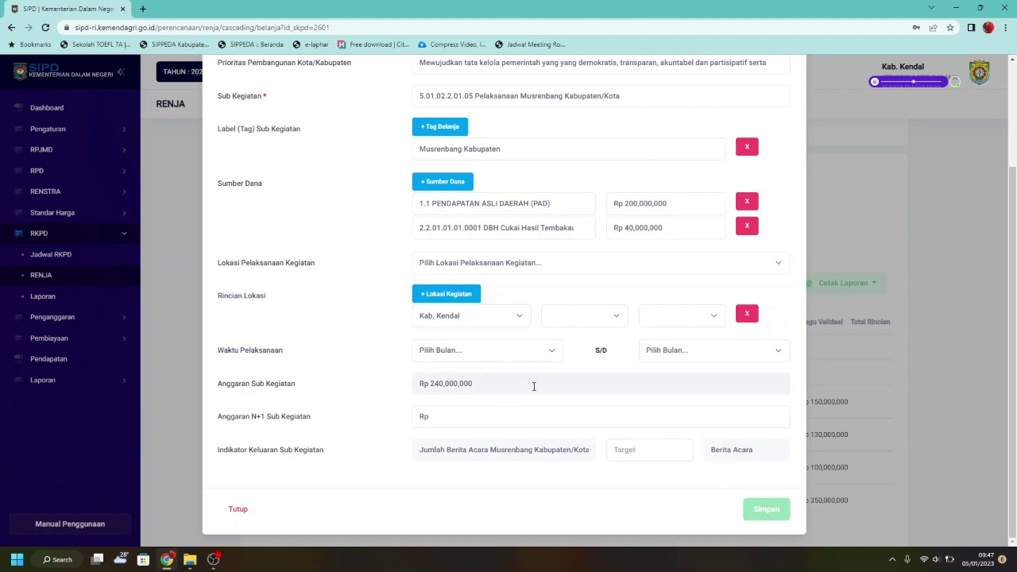
Set the implementation location to Kab. Kendal and its location detail to Kab. Kendal with Semua Kecamatan
{"action": "left_click", "coordinate": [491, 269]}
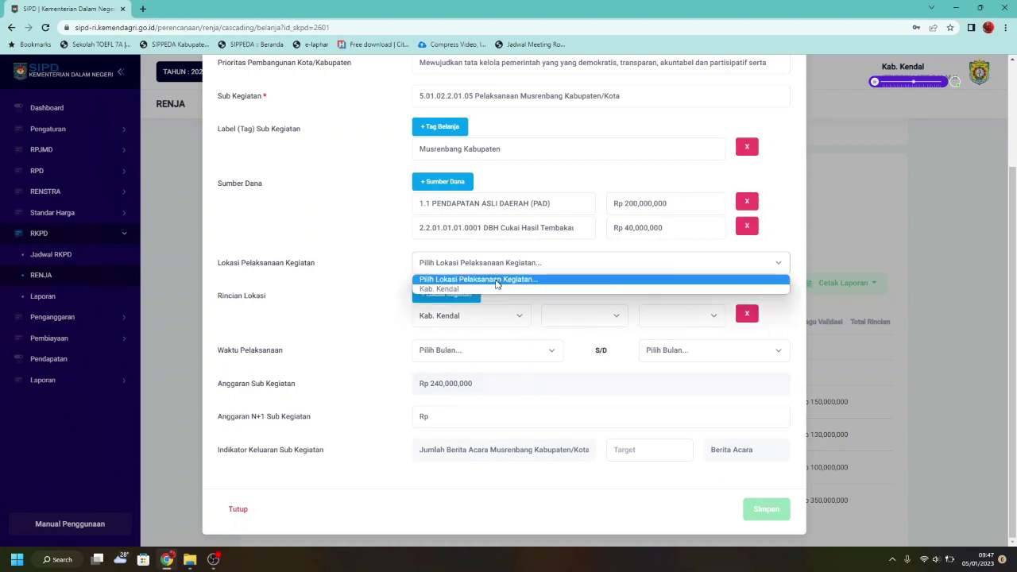
{"action": "left_click", "coordinate": [492, 282]}
{"action": "left_click", "coordinate": [507, 269]}
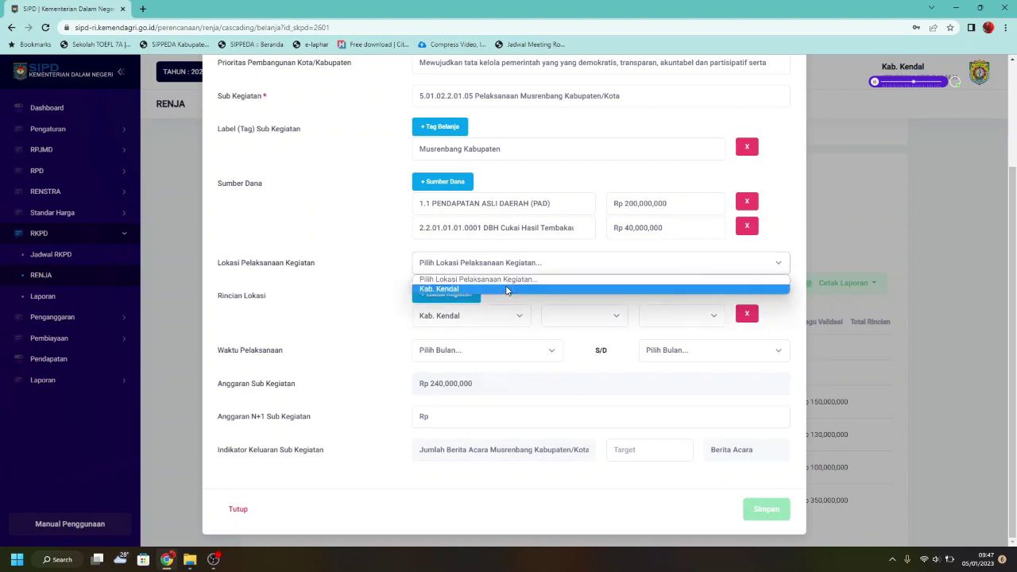
{"action": "left_click", "coordinate": [508, 289]}
{"action": "left_click", "coordinate": [494, 317]}
{"action": "left_click", "coordinate": [492, 342]}
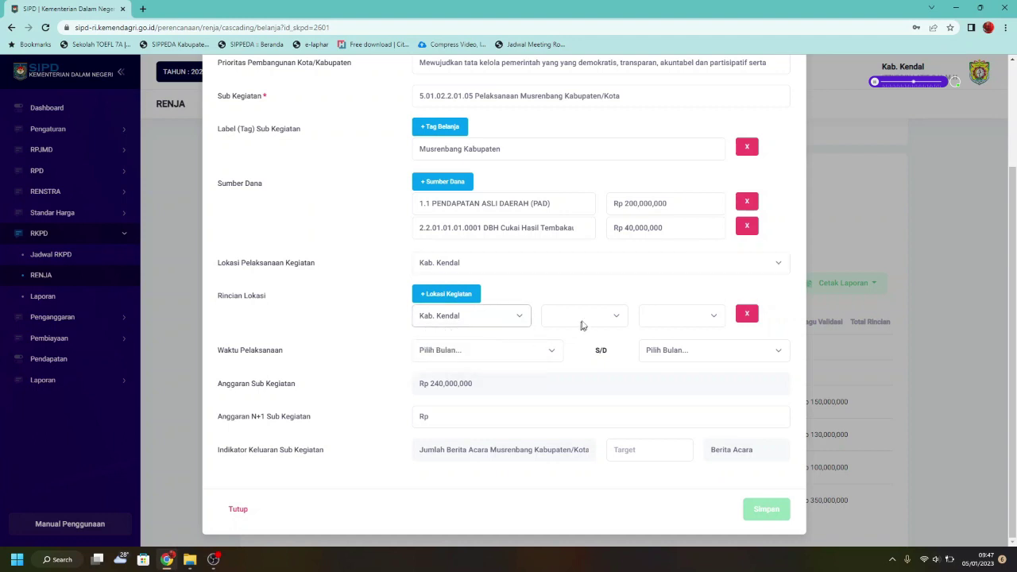
{"action": "left_click", "coordinate": [584, 319]}
{"action": "left_click", "coordinate": [596, 333]}
{"action": "left_click", "coordinate": [586, 316]}
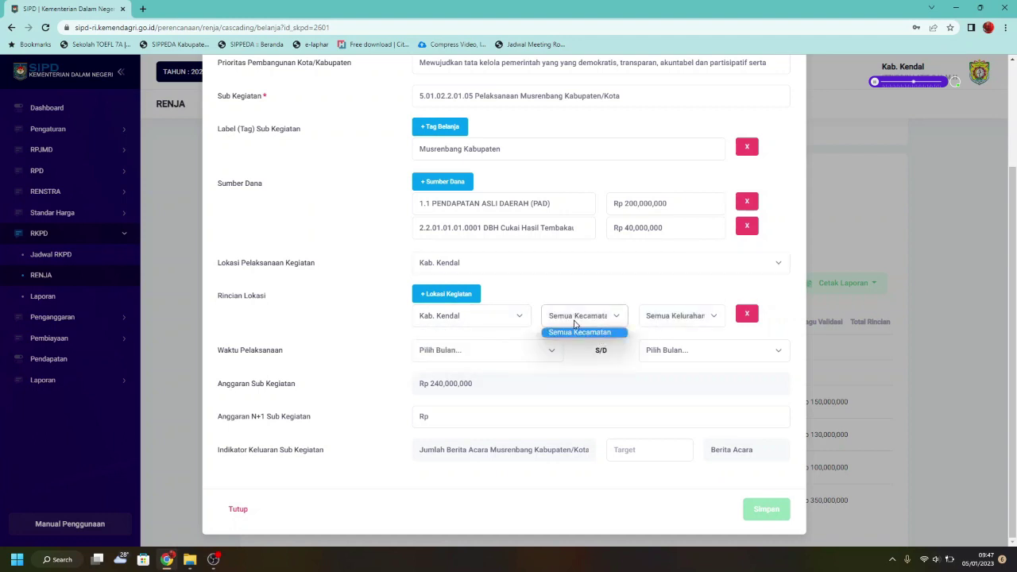
{"action": "left_click", "coordinate": [568, 319]}
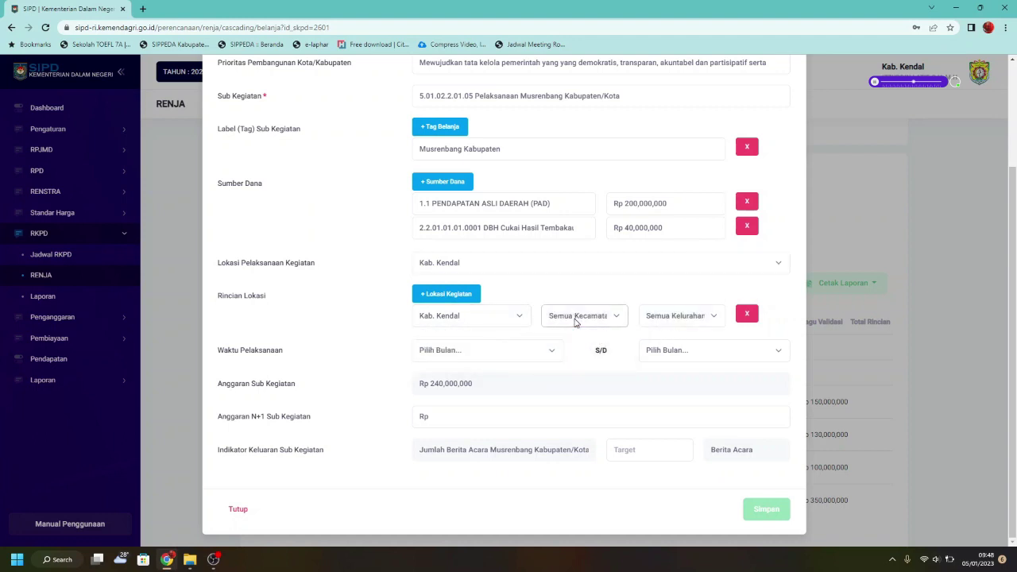
{"action": "left_click", "coordinate": [456, 297]}
{"action": "left_click", "coordinate": [566, 316]}
{"action": "left_click", "coordinate": [585, 332]}
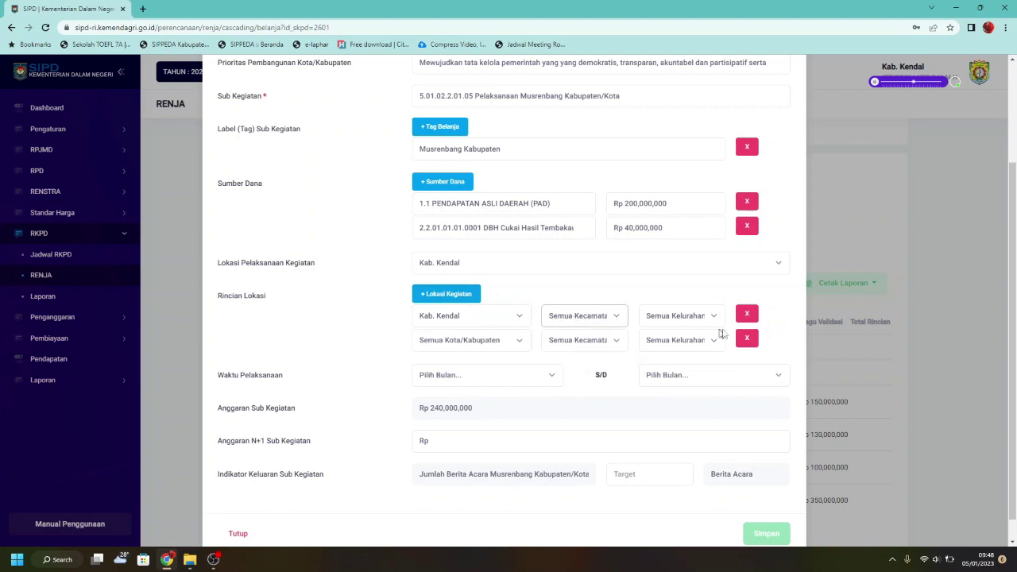
{"action": "left_click", "coordinate": [747, 339]}
Choose Semua Kelurahan and Kab. Kendal in the remaining location detail row
{"action": "left_click", "coordinate": [689, 321]}
{"action": "left_click", "coordinate": [675, 332]}
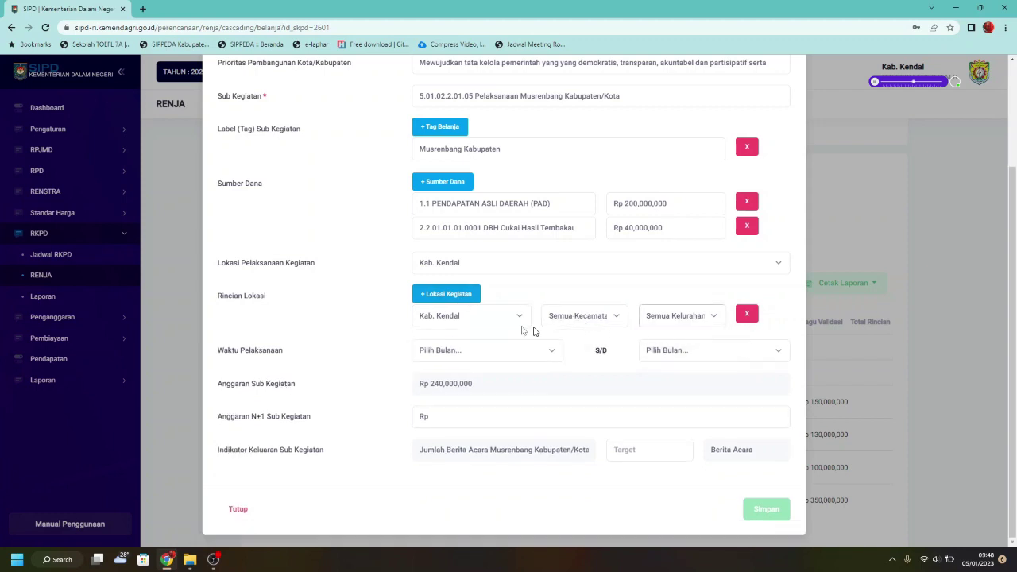
{"action": "left_click", "coordinate": [442, 320]}
{"action": "left_click", "coordinate": [460, 341]}
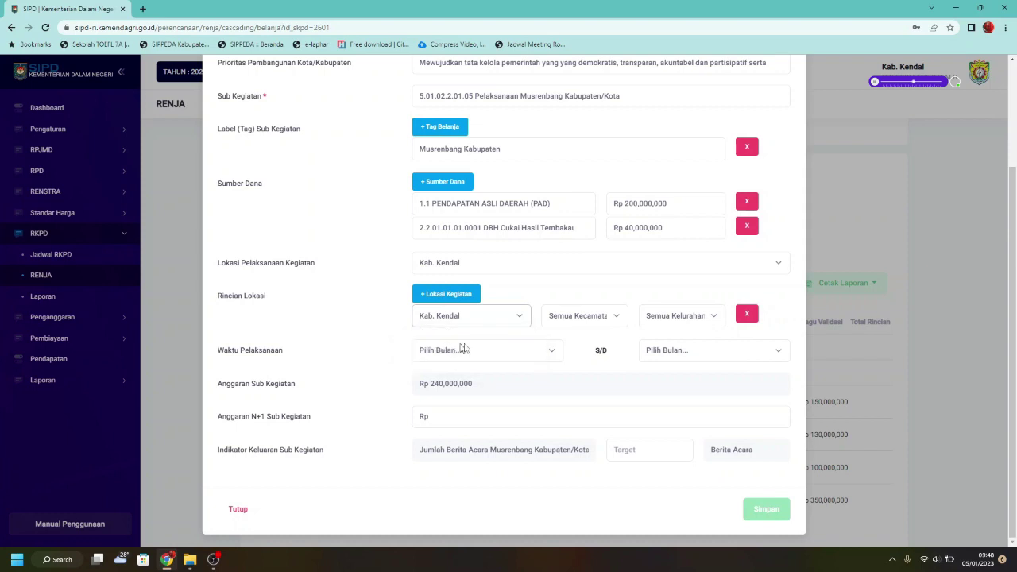
Set the implementation period of the sub kegiatan from Maret to April
{"action": "left_click", "coordinate": [506, 355]}
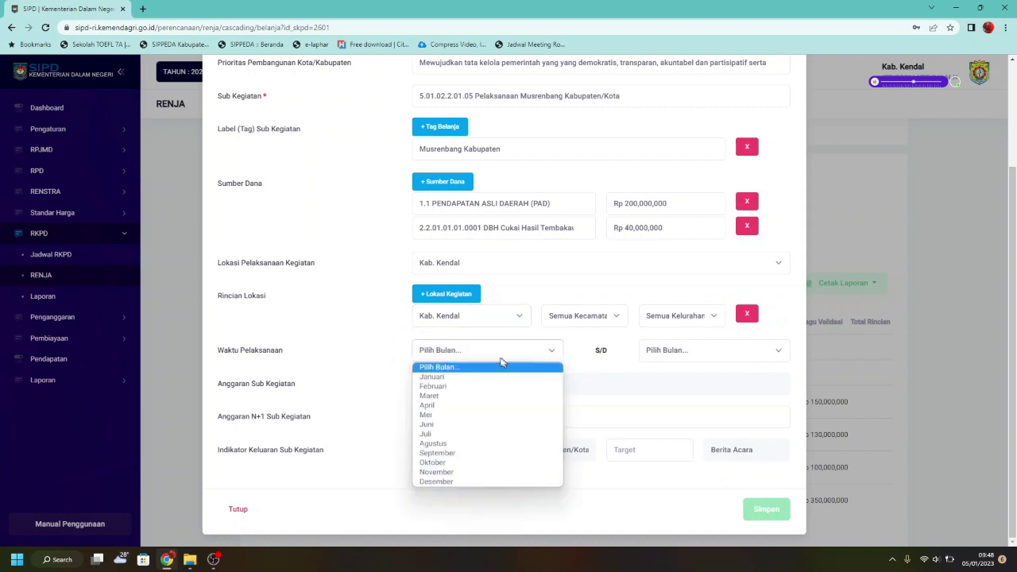
{"action": "left_click", "coordinate": [443, 379]}
{"action": "left_click", "coordinate": [701, 352]}
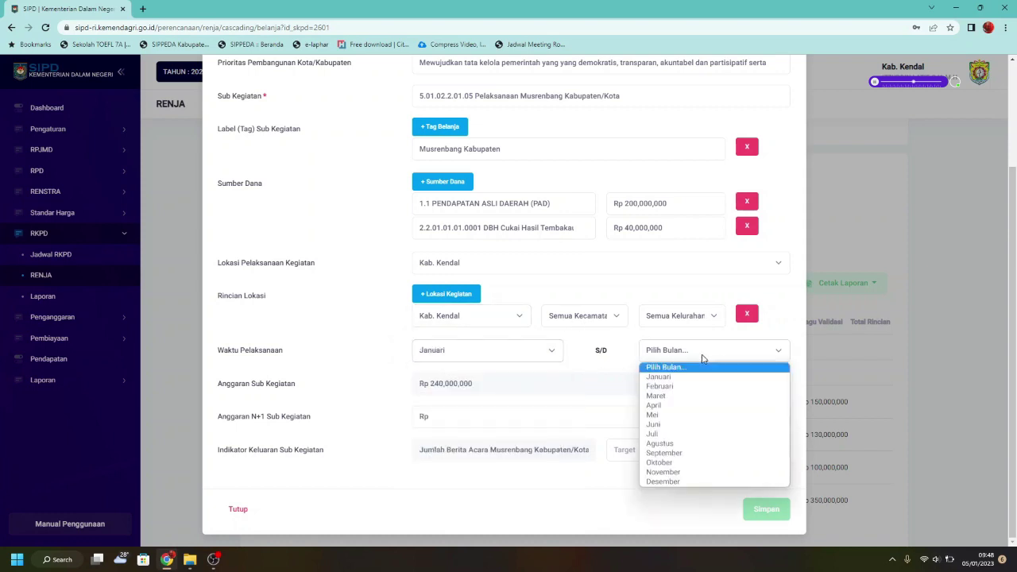
{"action": "left_click", "coordinate": [685, 406]}
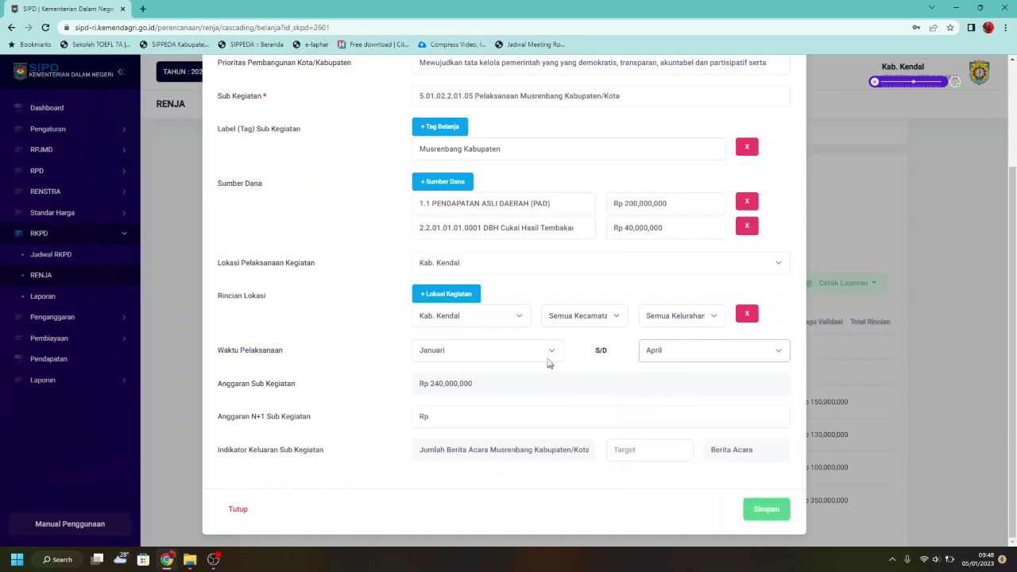
{"action": "left_click", "coordinate": [551, 355]}
{"action": "left_click", "coordinate": [516, 391]}
{"action": "left_click", "coordinate": [684, 353]}
{"action": "left_click", "coordinate": [685, 353]}
Set the N+1 budget to Rp 250,000,000 and the output indicator target to 1 Berita Acara
{"action": "left_click", "coordinate": [477, 414]}
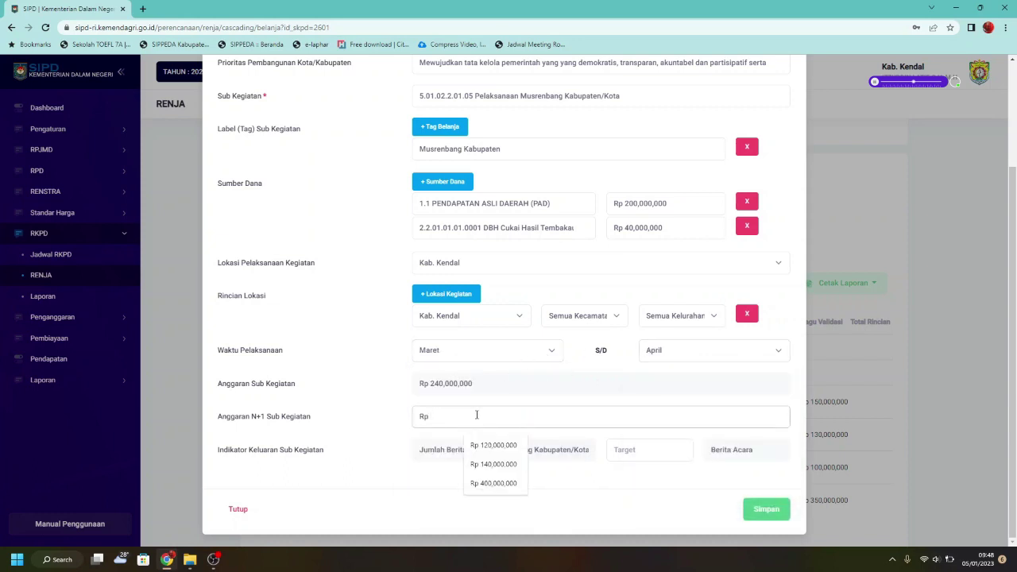
{"action": "type", "text": "250,000,00"}
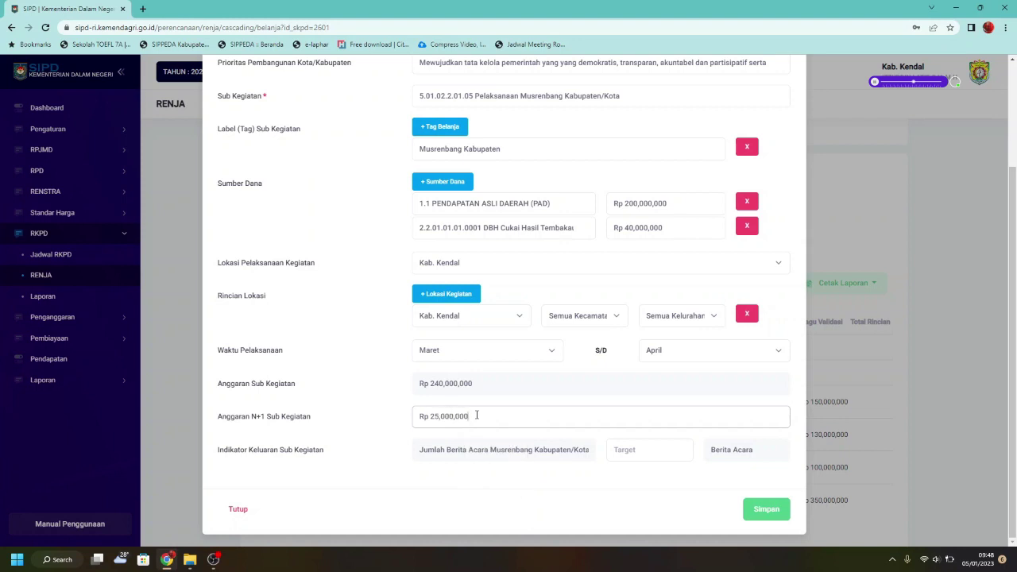
{"action": "type", "text": "0"}
{"action": "left_click", "coordinate": [647, 447]}
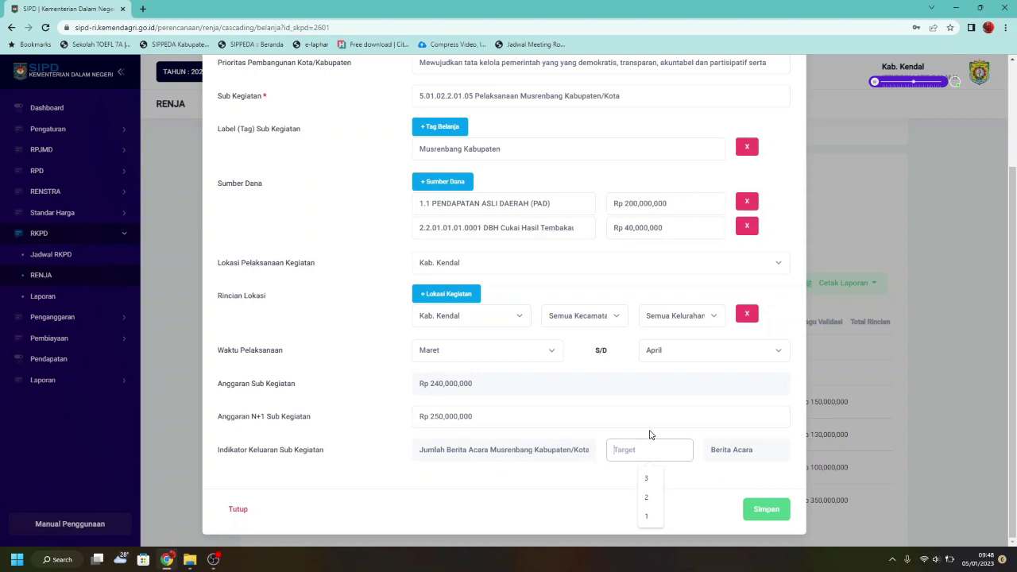
{"action": "type", "text": "1"}
{"action": "left_click_drag", "start_coordinate": [413, 448], "coordinate": [588, 452]}
{"action": "triple_click", "coordinate": [752, 451]}
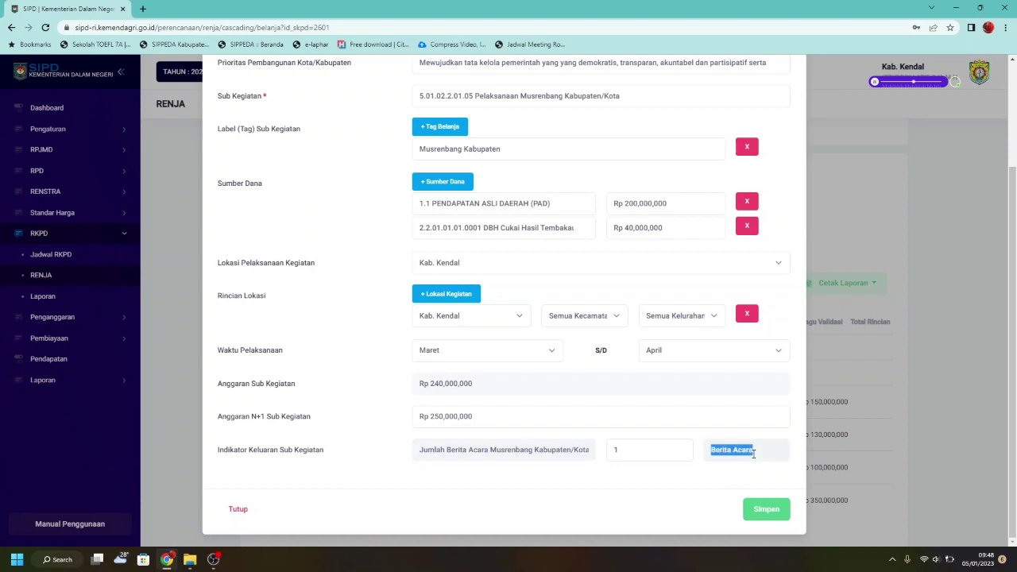
{"action": "left_click", "coordinate": [747, 437]}
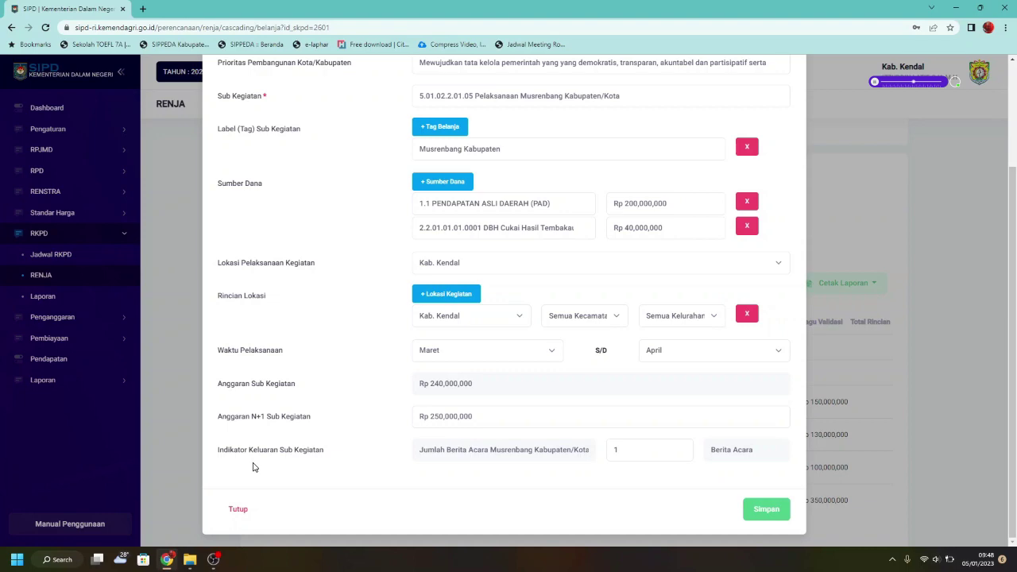
Review the completed sub kegiatan form and save it
{"action": "scroll", "coordinate": [508, 270], "scroll_direction": "up", "scroll_amount": 2}
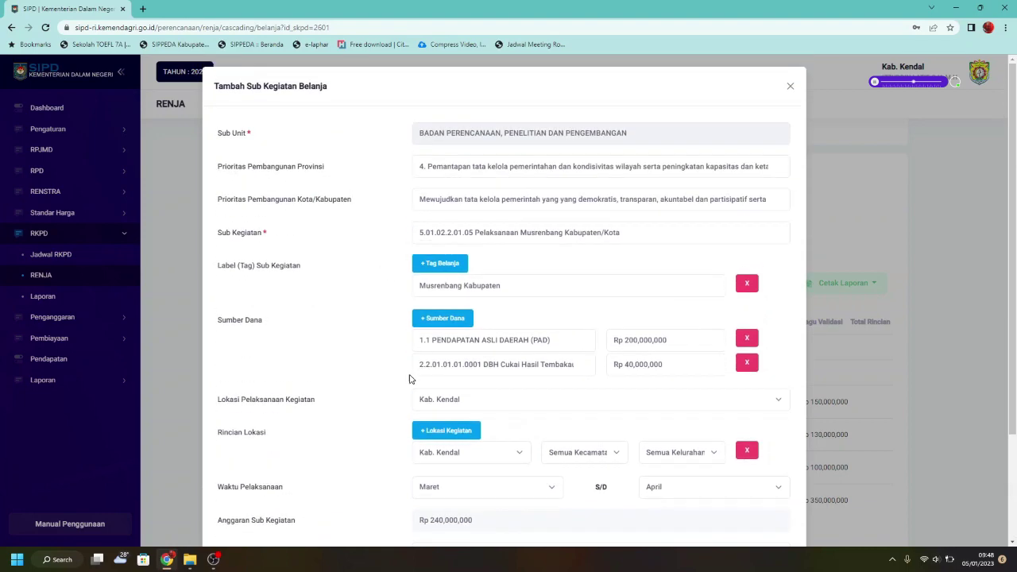
{"action": "scroll", "coordinate": [680, 422], "scroll_direction": "down", "scroll_amount": 2}
{"action": "left_click", "coordinate": [764, 512]}
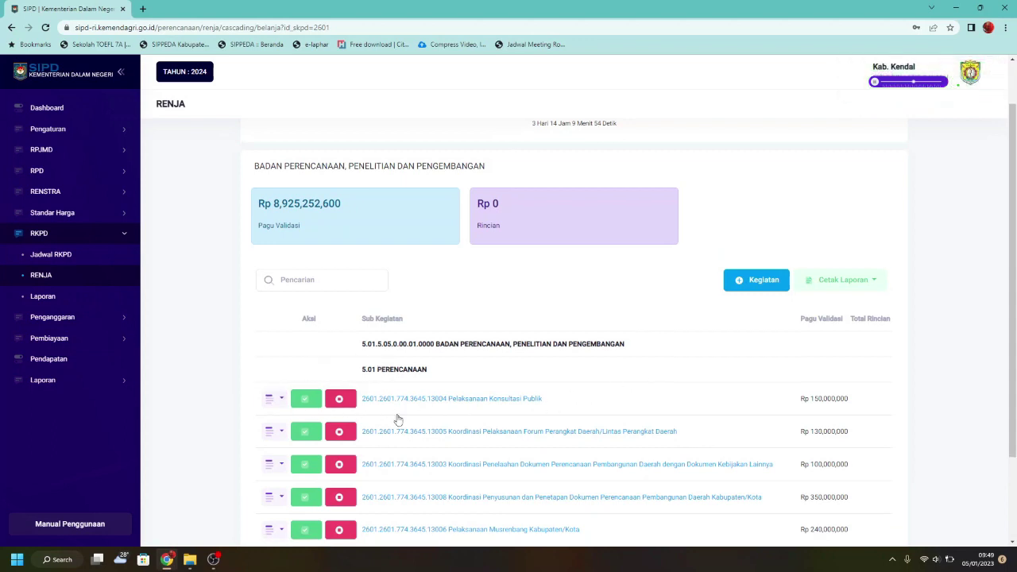
Find the new Pelaksanaan Musrenbang Kabupaten/Kota entry in the RENJA list and view its sub kegiatan belanja details
{"action": "scroll", "coordinate": [397, 420], "scroll_direction": "down", "scroll_amount": 2}
{"action": "left_click_drag", "start_coordinate": [897, 426], "coordinate": [248, 434]}
{"action": "left_click", "coordinate": [600, 441]}
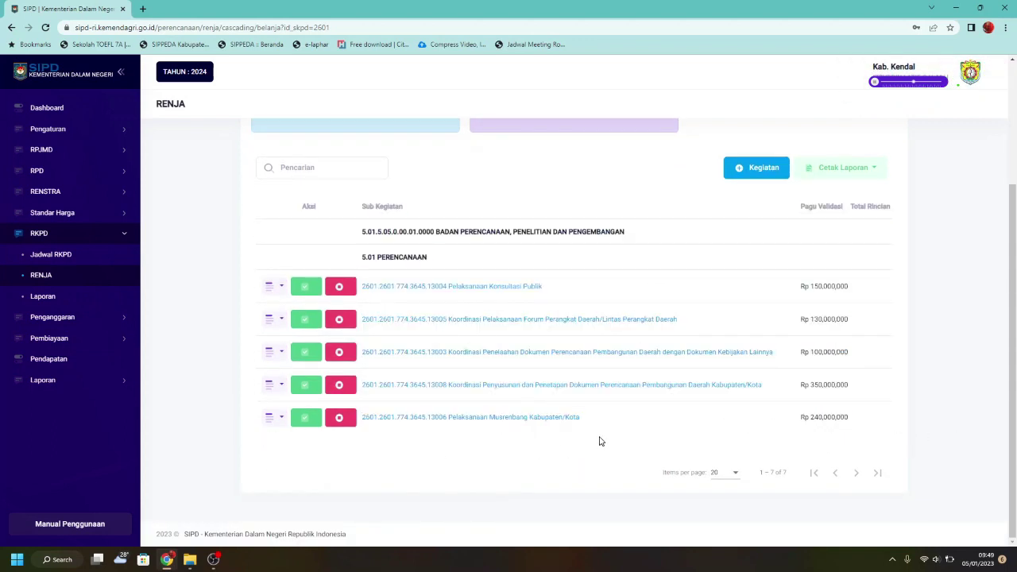
{"action": "left_click", "coordinate": [286, 422]}
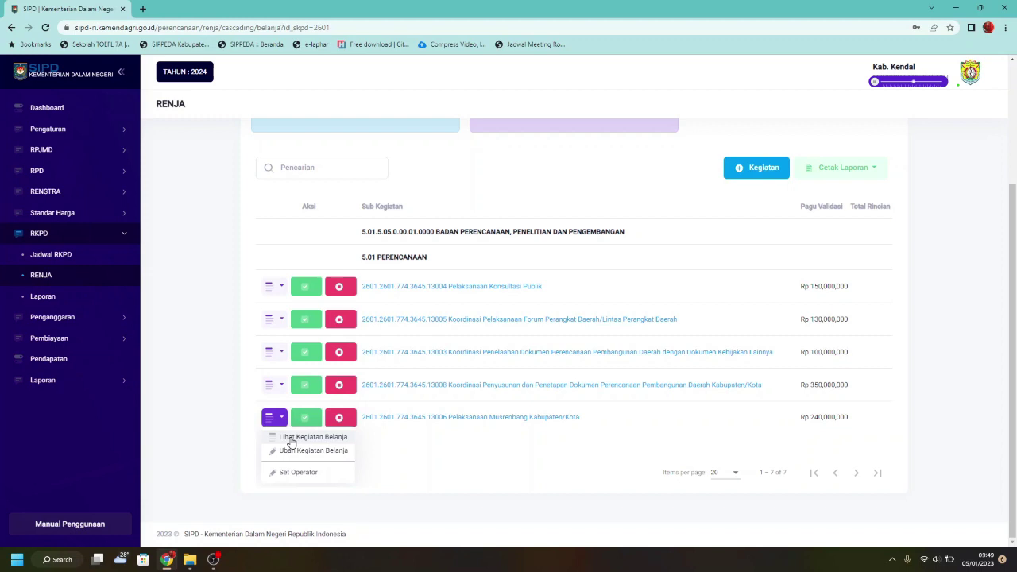
{"action": "left_click", "coordinate": [292, 439]}
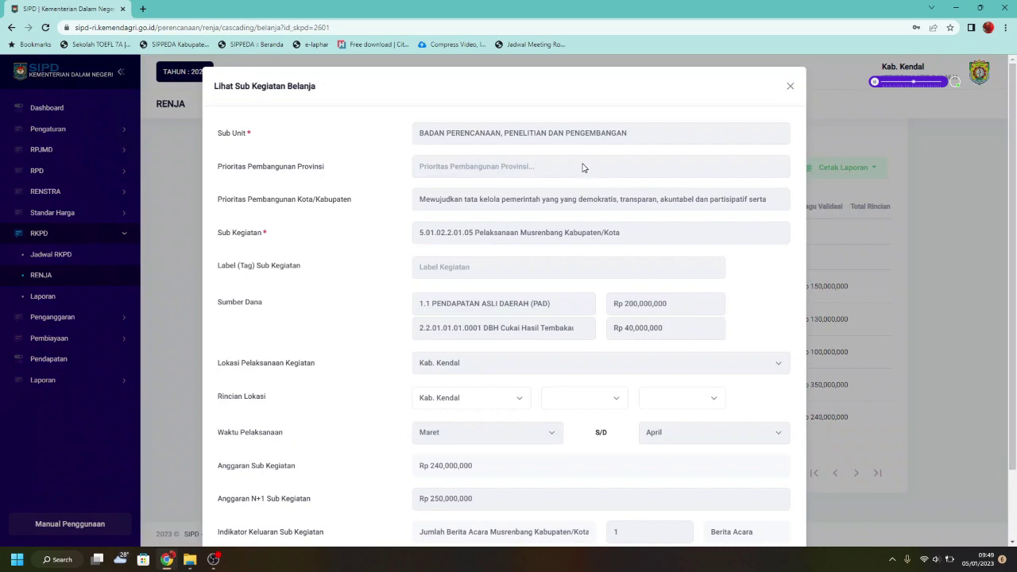
Review the saved Pelaksanaan Musrenbang Kabupaten/Kota details down to the output indicator and close them
{"action": "scroll", "coordinate": [591, 251], "scroll_direction": "down", "scroll_amount": 2}
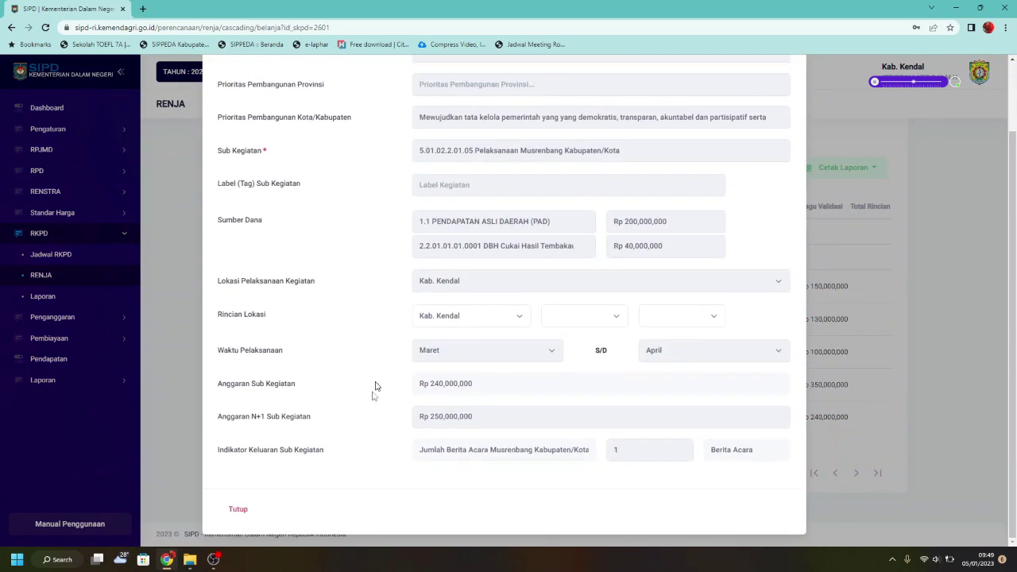
{"action": "scroll", "coordinate": [376, 395], "scroll_direction": "up", "scroll_amount": 2}
{"action": "left_click", "coordinate": [791, 83]}
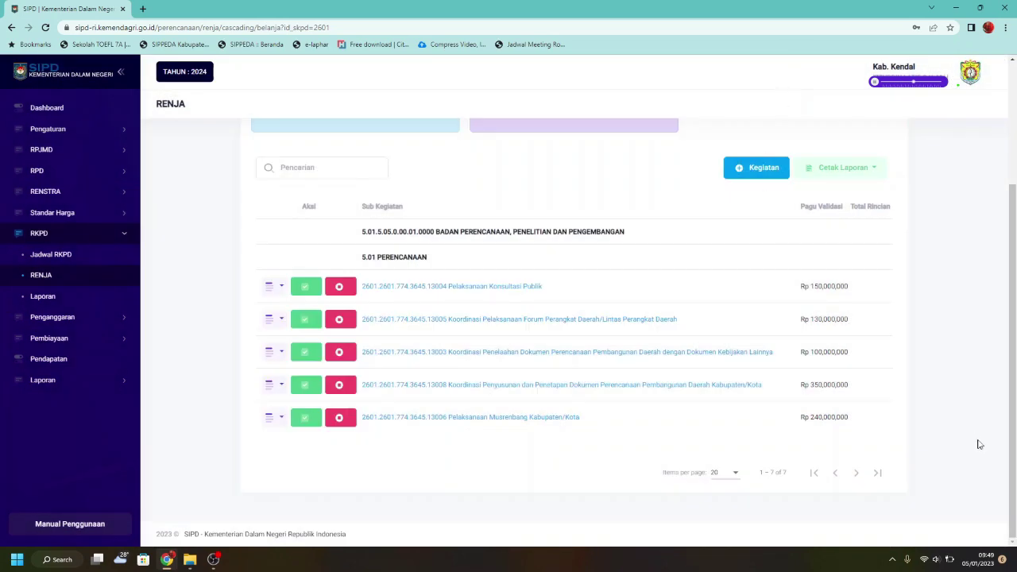
{"action": "left_click", "coordinate": [859, 177]}
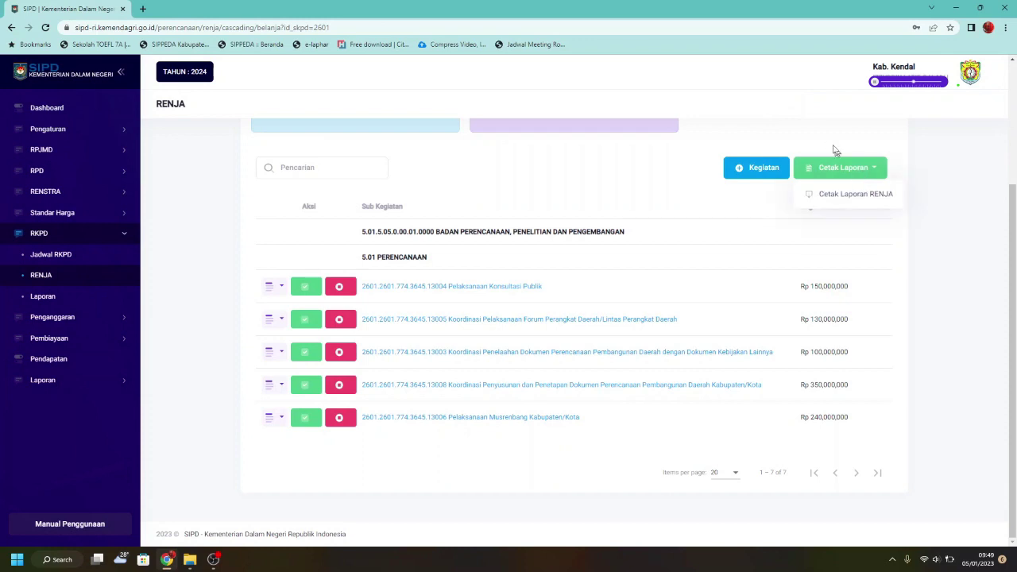
{"action": "left_click", "coordinate": [832, 147]}
{"action": "scroll", "coordinate": [383, 423], "scroll_direction": "up", "scroll_amount": 1}
{"action": "scroll", "coordinate": [381, 422], "scroll_direction": "up", "scroll_amount": 1}
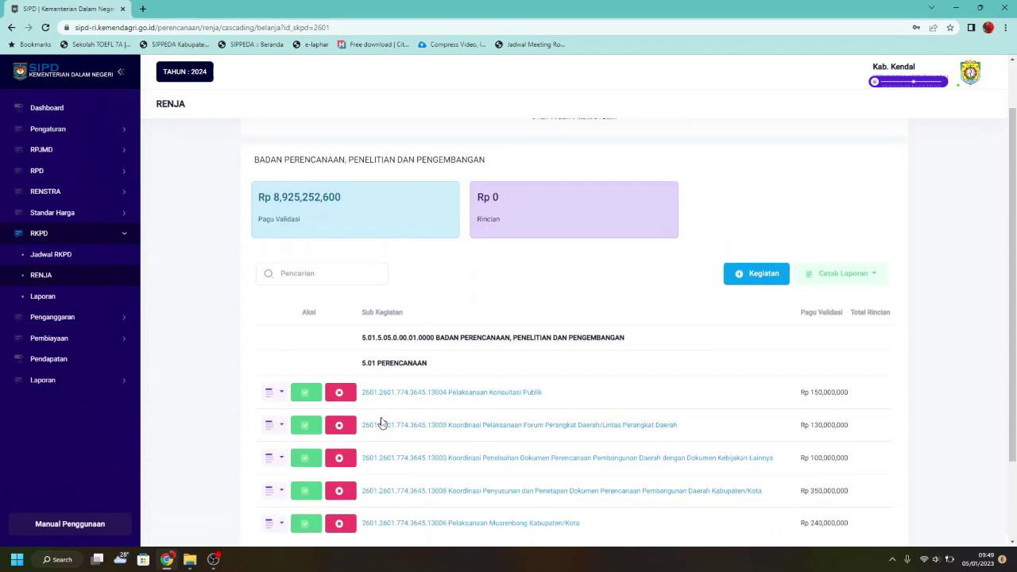
{"action": "scroll", "coordinate": [382, 422], "scroll_direction": "down", "scroll_amount": 2}
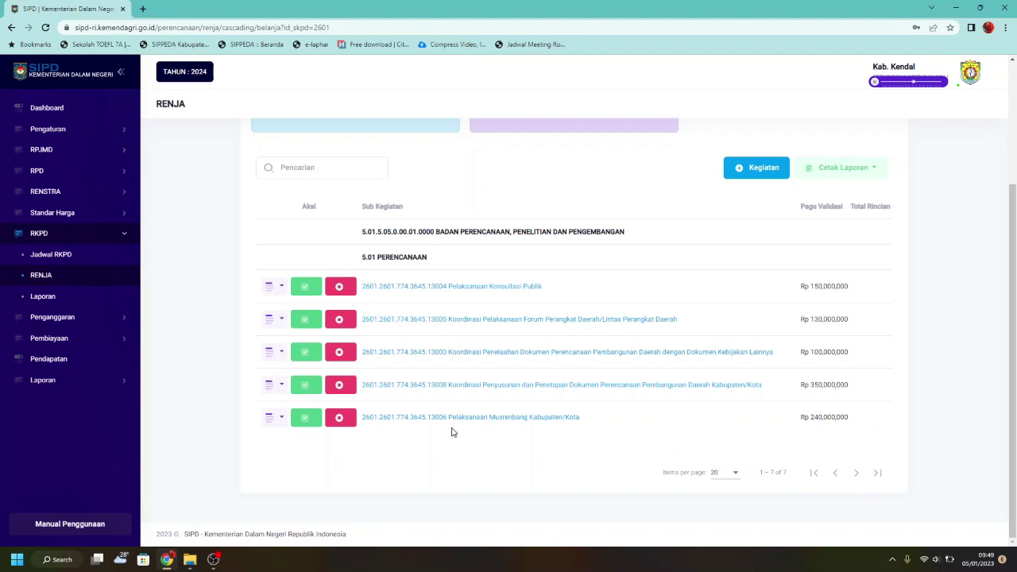
View the operator settings and the staff list for Pelaksanaan Musrenbang Kabupaten/Kota, closing both without adding a user
{"action": "left_click", "coordinate": [270, 421]}
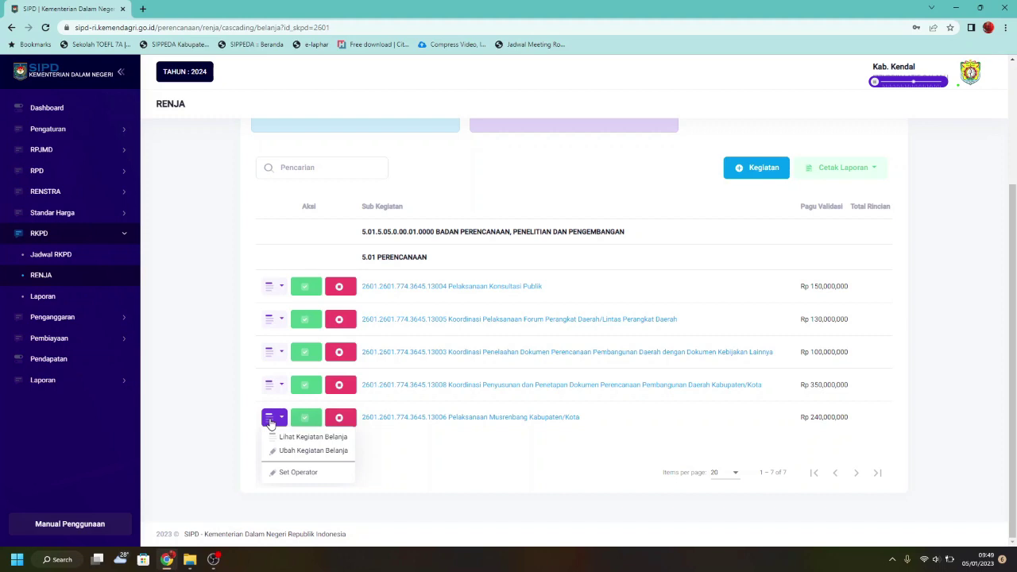
{"action": "left_click", "coordinate": [414, 471]}
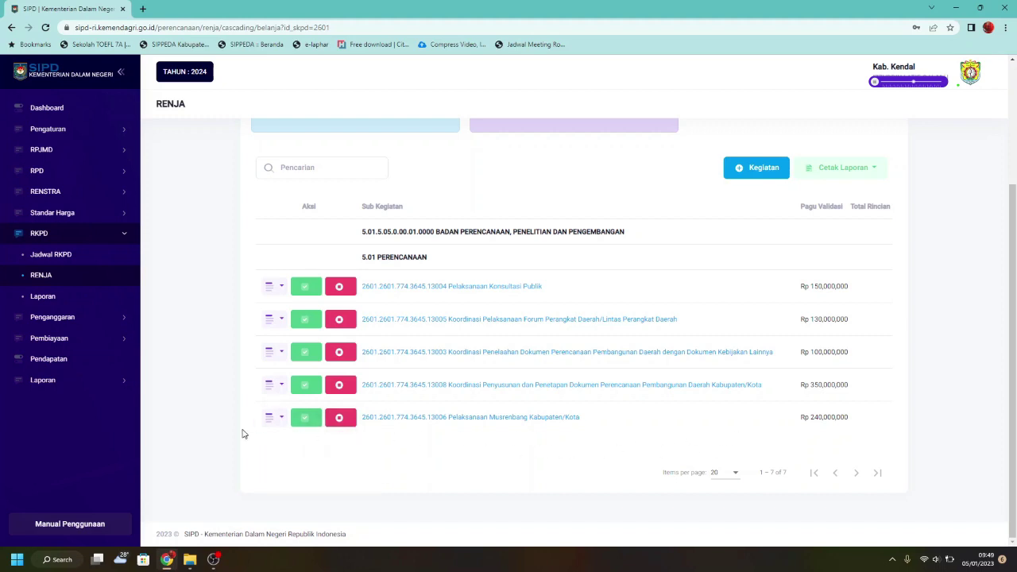
{"action": "left_click", "coordinate": [270, 419]}
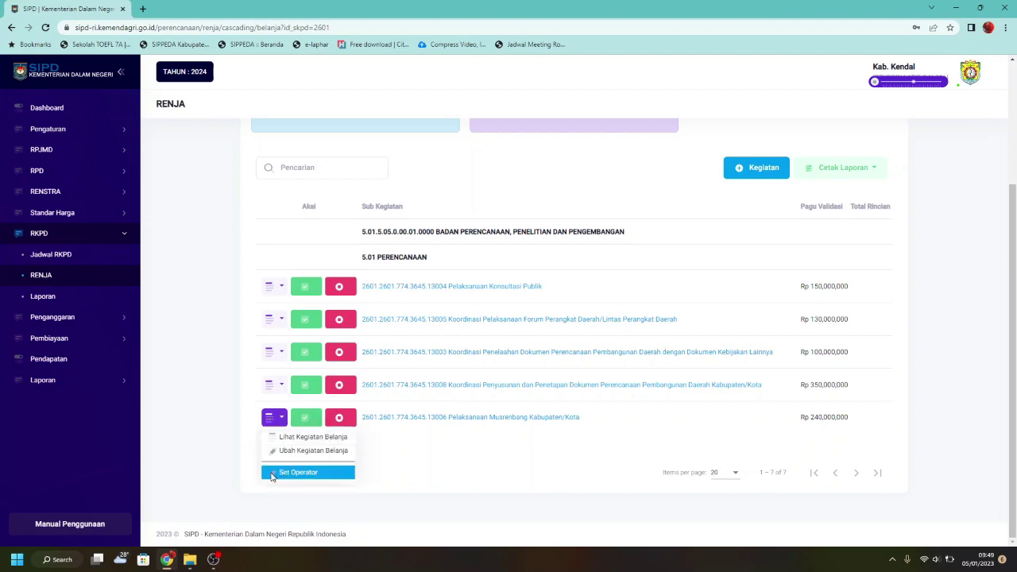
{"action": "left_click", "coordinate": [268, 471]}
{"action": "left_click", "coordinate": [641, 334]}
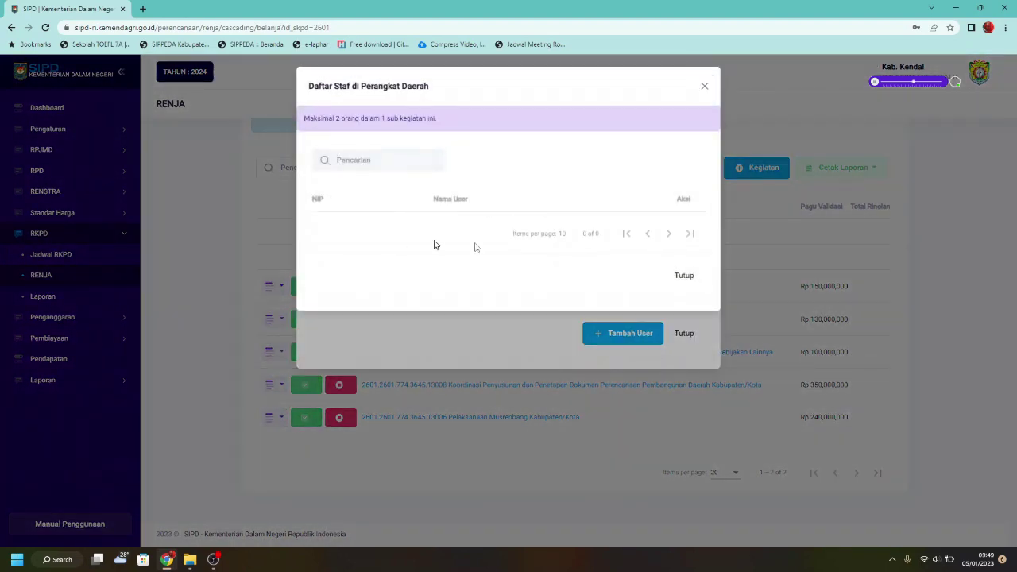
{"action": "type", "text": "eka"}
{"action": "left_click", "coordinate": [687, 278]}
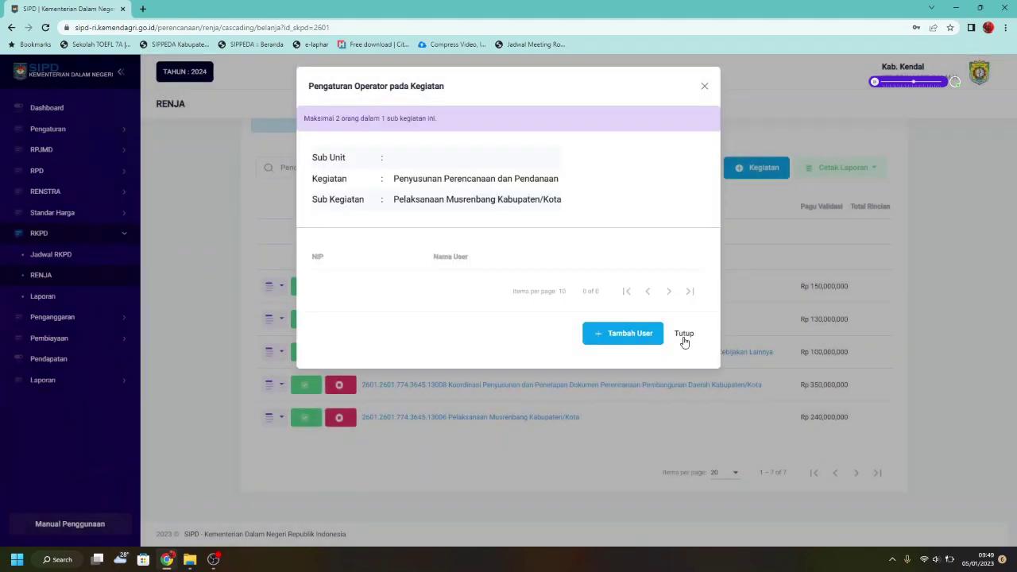
{"action": "left_click", "coordinate": [683, 334]}
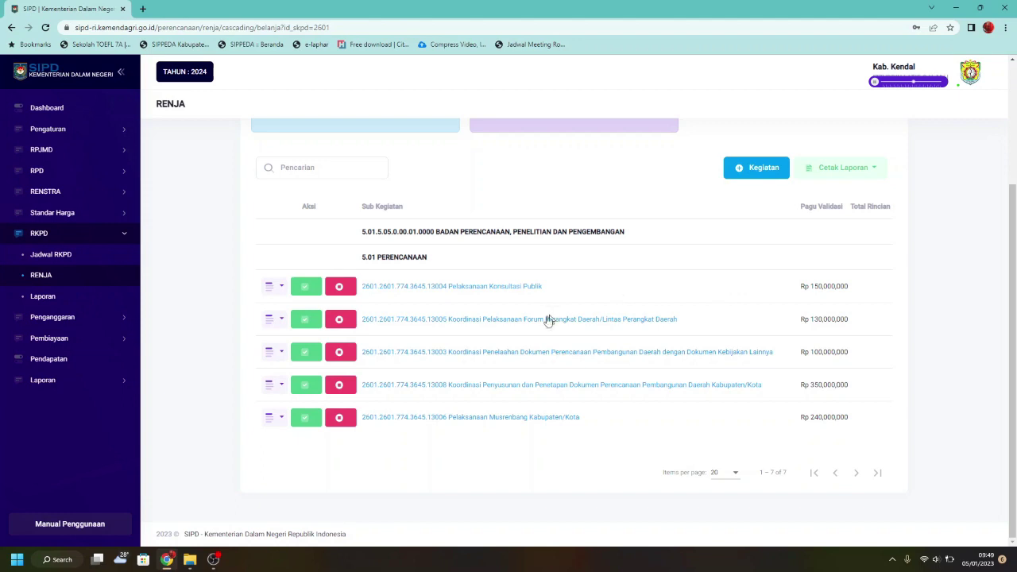
Review the sub kegiatan in the RENJA list together with their Pagu Validasi and Total Rincian columns
{"action": "left_click", "coordinate": [296, 422]}
{"action": "scroll", "coordinate": [895, 313], "scroll_direction": "up", "scroll_amount": 2}
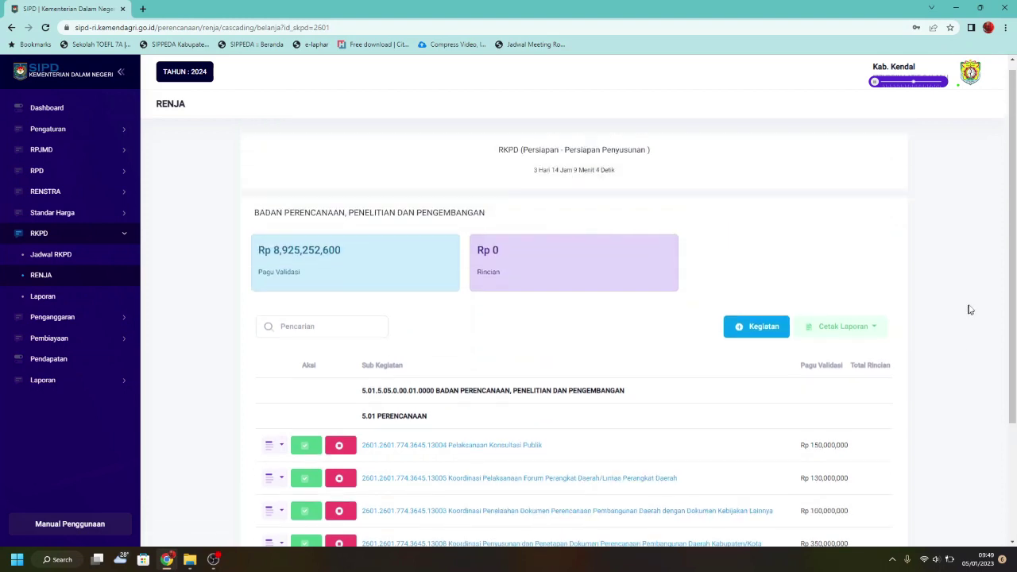
{"action": "scroll", "coordinate": [596, 192], "scroll_direction": "down", "scroll_amount": 2}
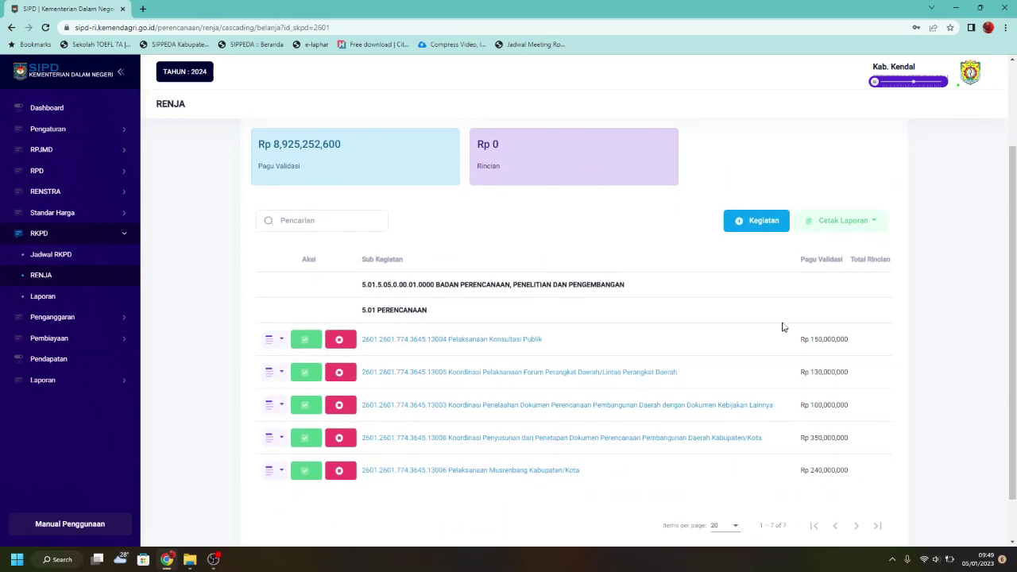
{"action": "scroll", "coordinate": [789, 375], "scroll_direction": "down", "scroll_amount": 1}
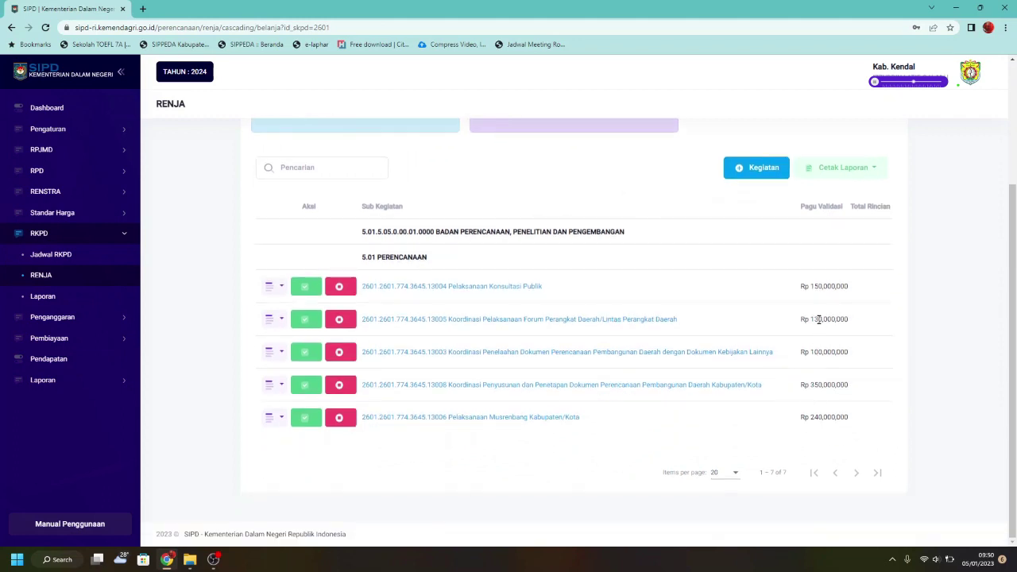
{"action": "scroll", "coordinate": [821, 453], "scroll_direction": "up", "scroll_amount": 2}
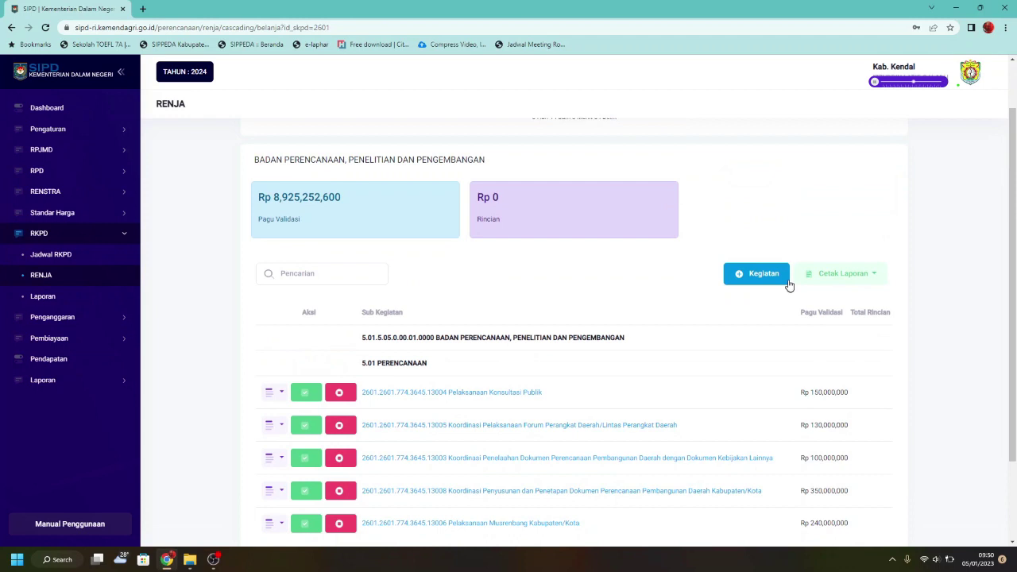
{"action": "scroll", "coordinate": [822, 281], "scroll_direction": "down", "scroll_amount": 1}
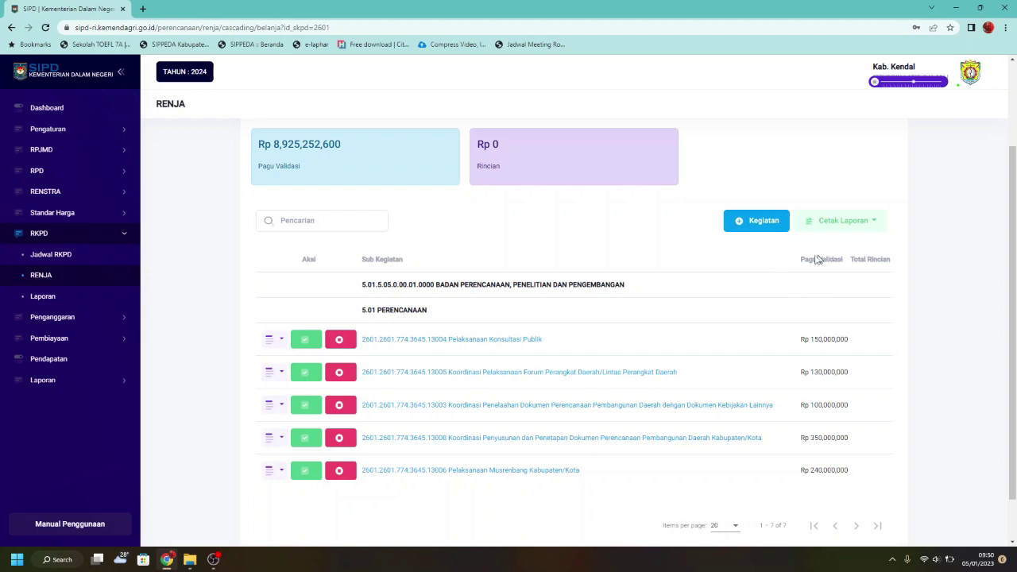
{"action": "left_click_drag", "start_coordinate": [798, 264], "coordinate": [774, 263]}
{"action": "left_click", "coordinate": [905, 269]}
{"action": "left_click", "coordinate": [775, 264]}
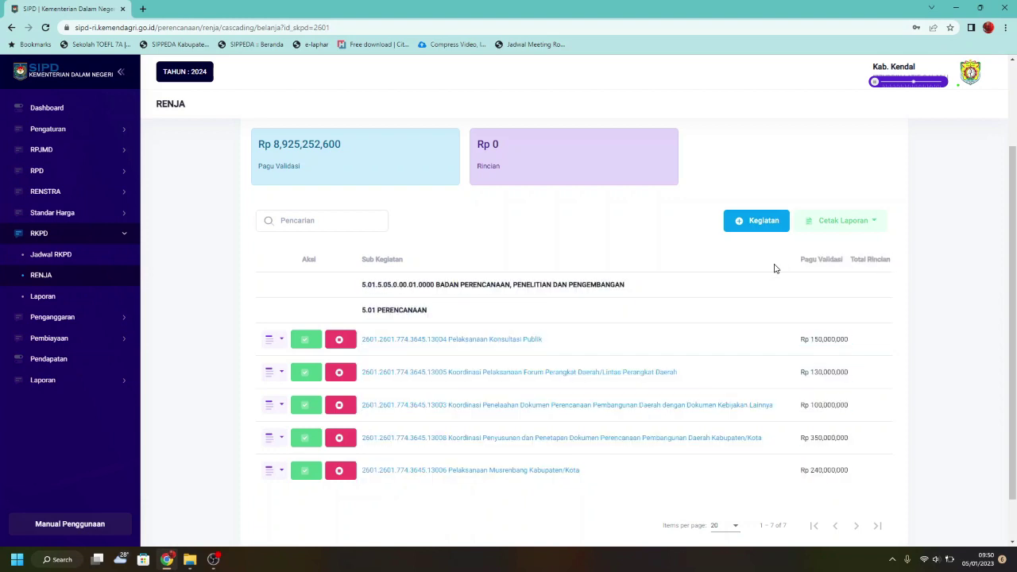
Print the RENJA report, save it over the existing Cetak Renja - Per SKPD (1).pdf in TA 2023, and open the file
{"action": "left_click", "coordinate": [872, 232]}
{"action": "left_click", "coordinate": [856, 247]}
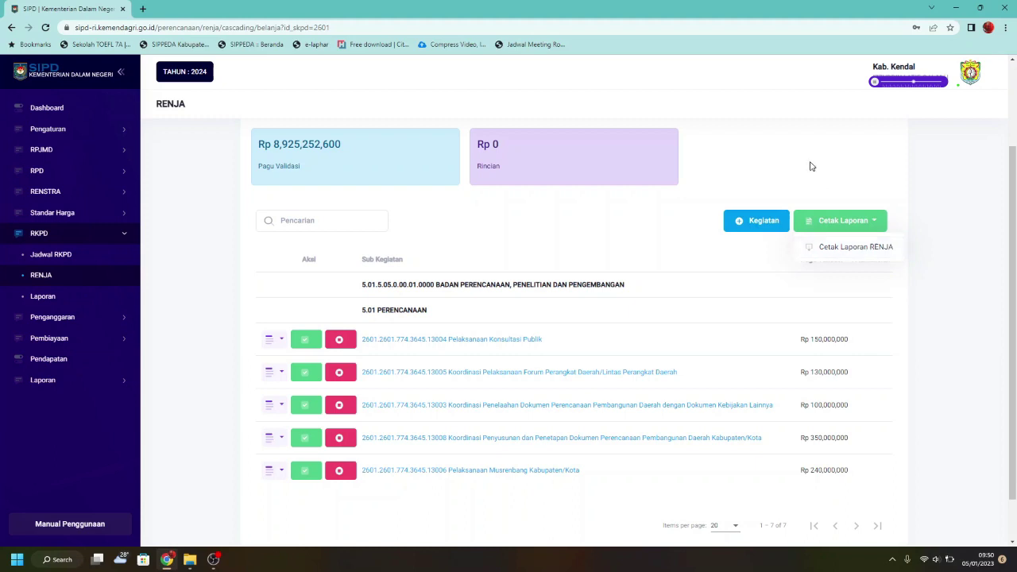
{"action": "left_click", "coordinate": [845, 328]}
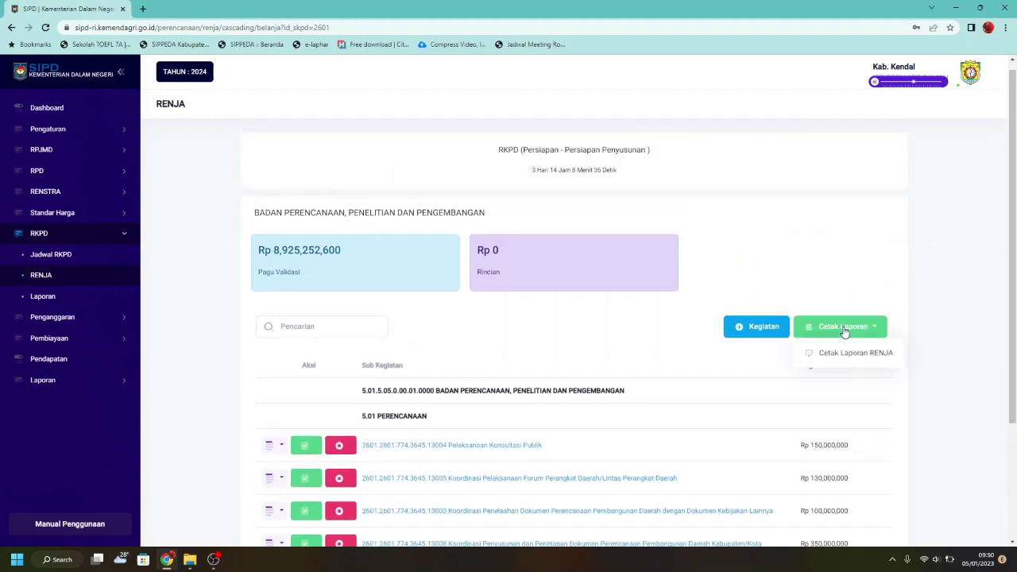
{"action": "left_click", "coordinate": [843, 356]}
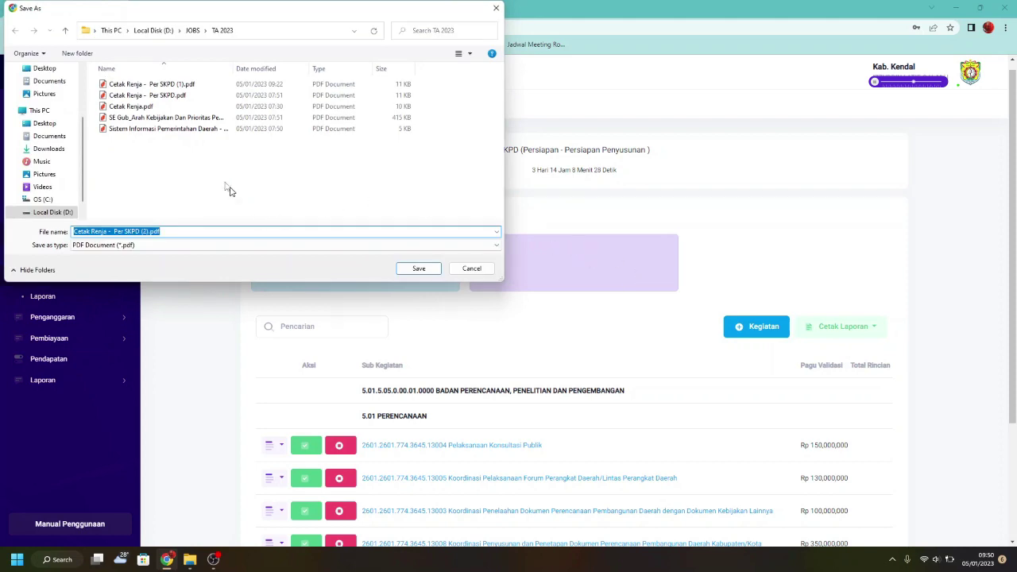
{"action": "left_click", "coordinate": [156, 86]}
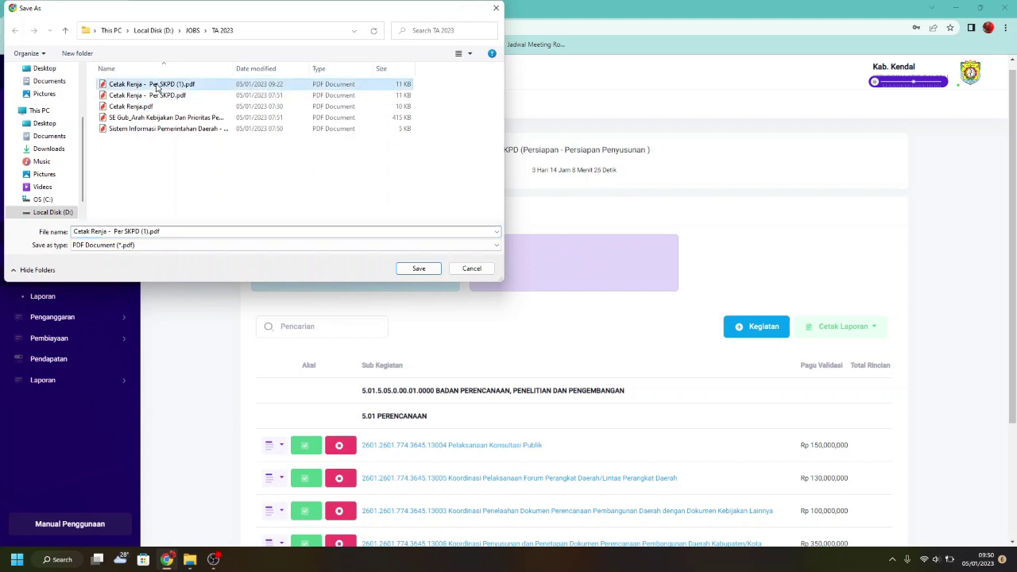
{"action": "left_click", "coordinate": [420, 269]}
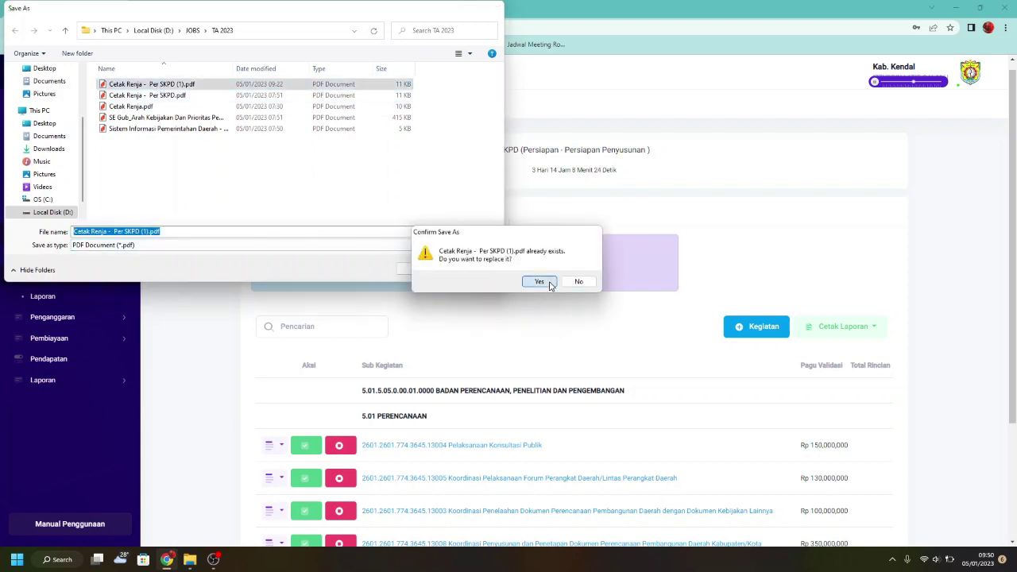
{"action": "left_click", "coordinate": [548, 281]}
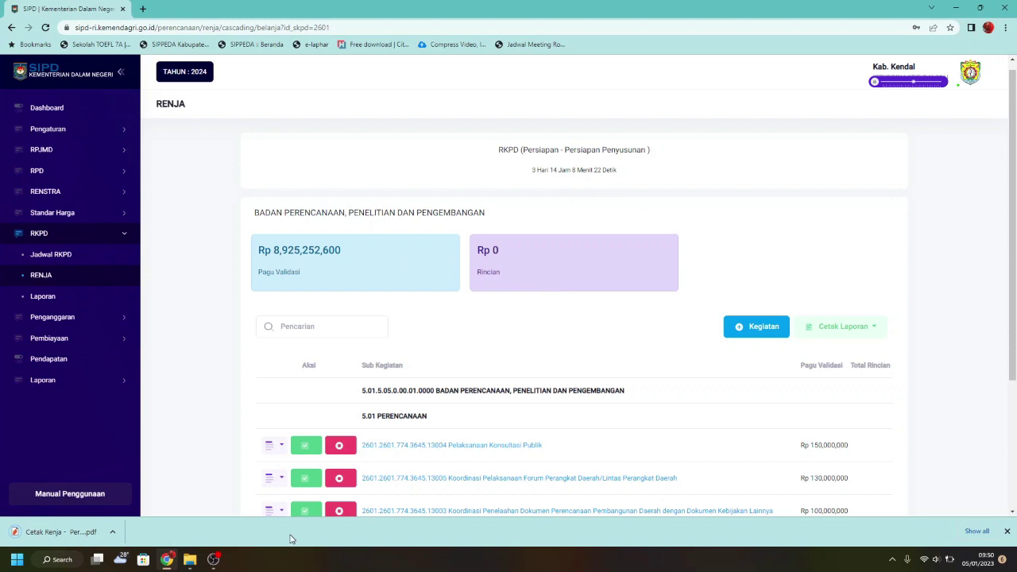
{"action": "left_click", "coordinate": [64, 533]}
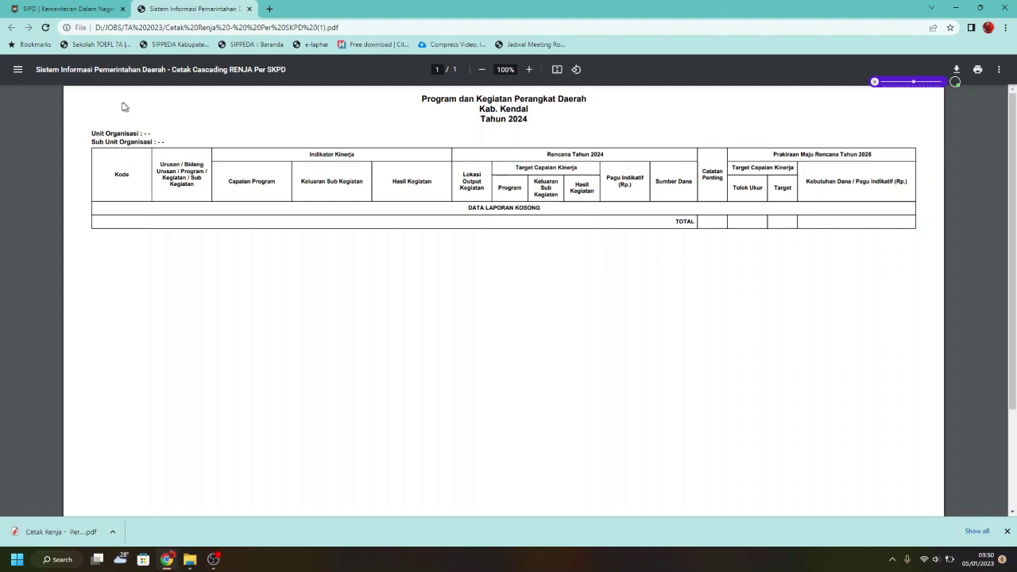
Return to the RENJA page and examine its RKPD stage countdown, sub kegiatan list and row actions
{"action": "left_click", "coordinate": [46, 7]}
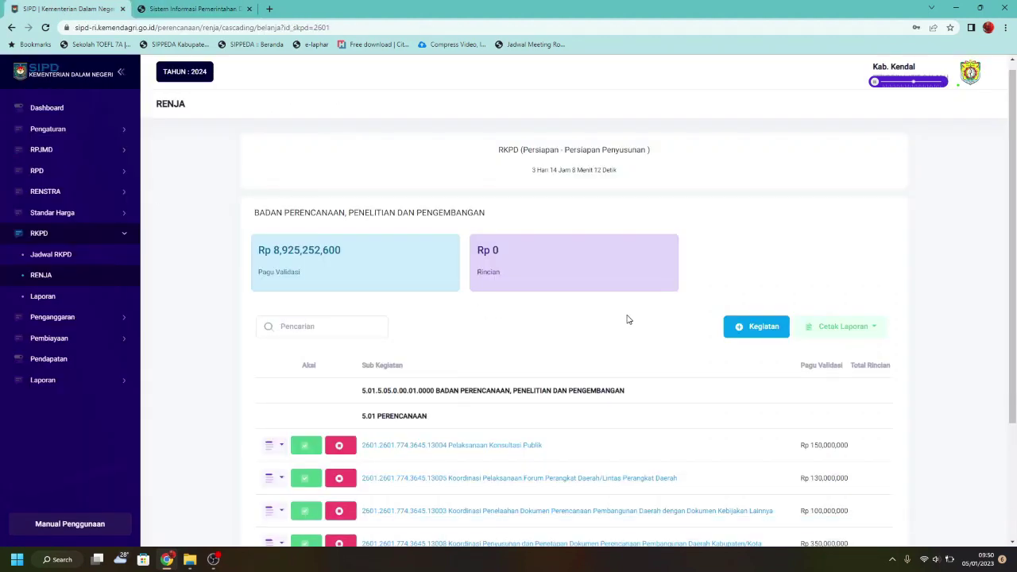
{"action": "scroll", "coordinate": [628, 319], "scroll_direction": "down", "scroll_amount": 2}
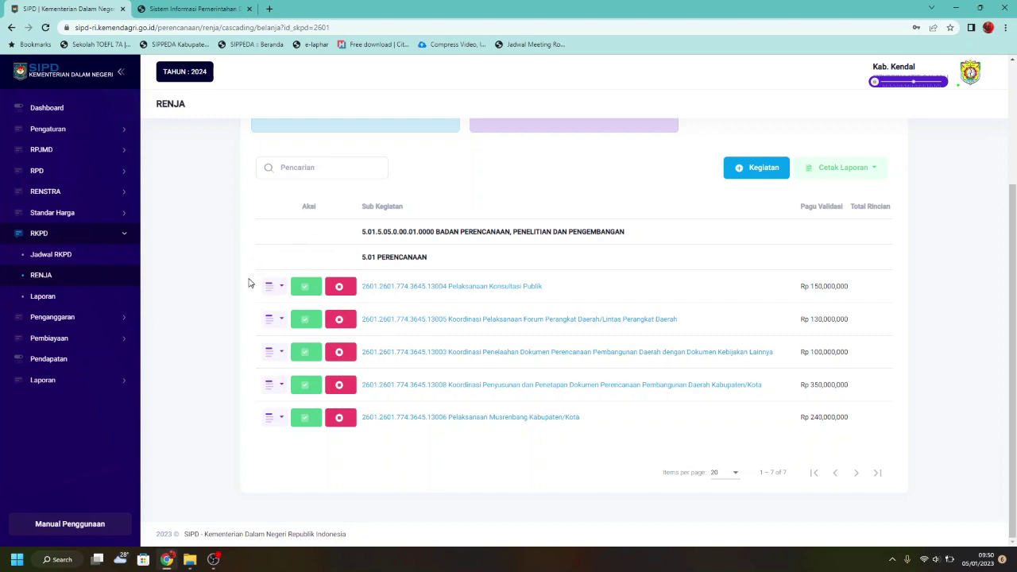
{"action": "scroll", "coordinate": [248, 282], "scroll_direction": "up", "scroll_amount": 2}
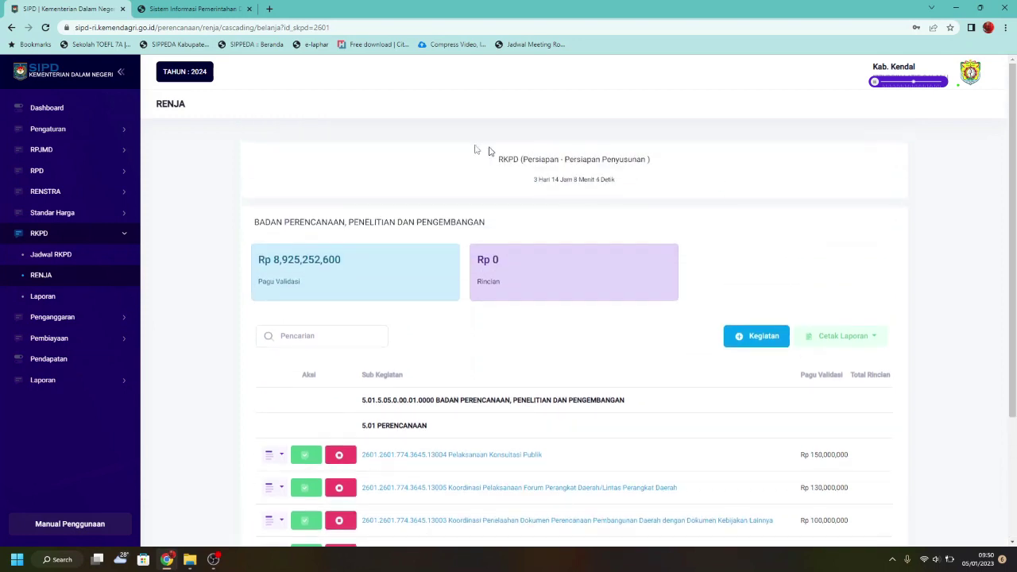
{"action": "double_click", "coordinate": [170, 104]}
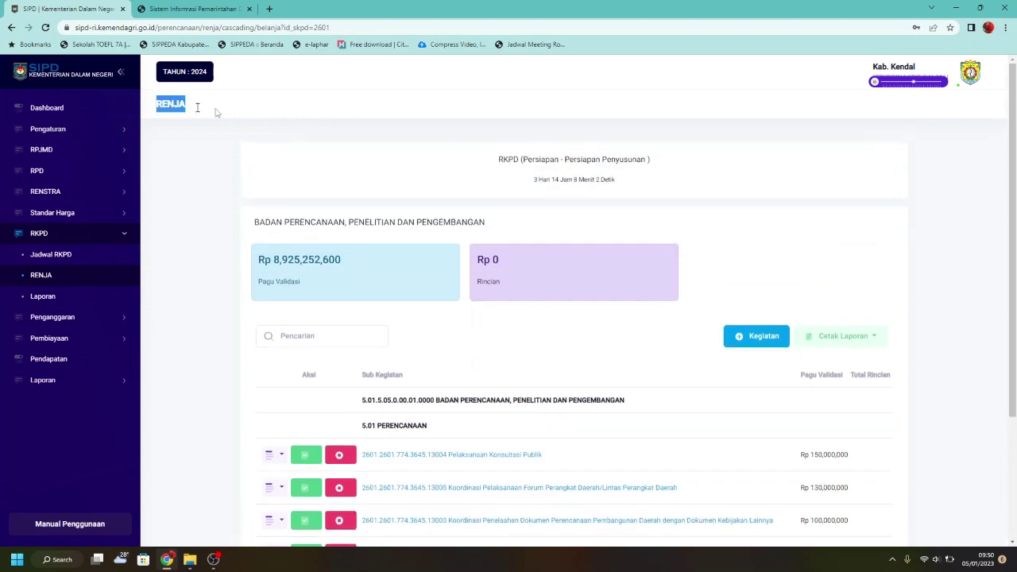
{"action": "triple_click", "coordinate": [619, 157]}
{"action": "left_click_drag", "start_coordinate": [660, 186], "coordinate": [525, 187]}
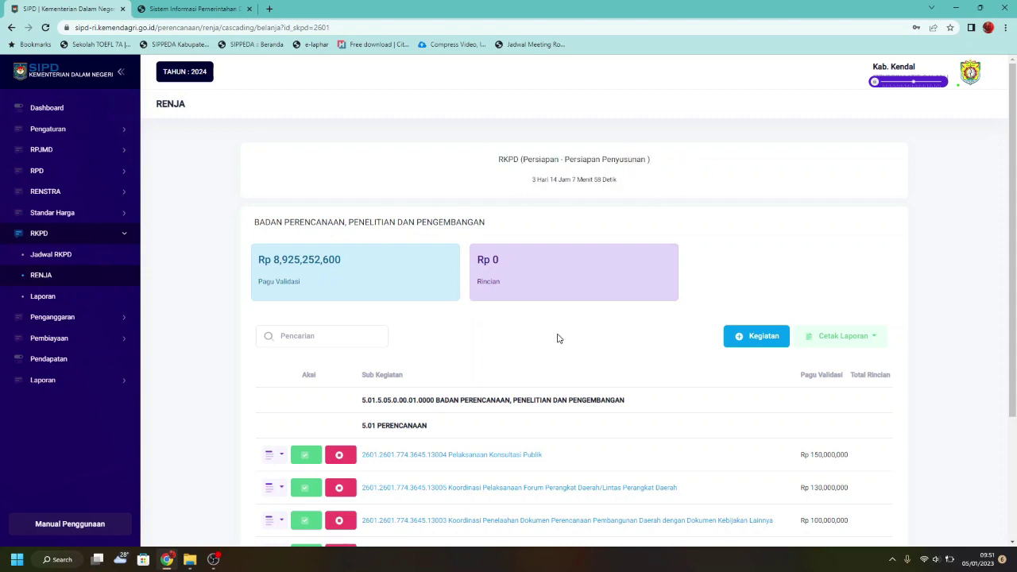
{"action": "scroll", "coordinate": [631, 315], "scroll_direction": "down", "scroll_amount": 2}
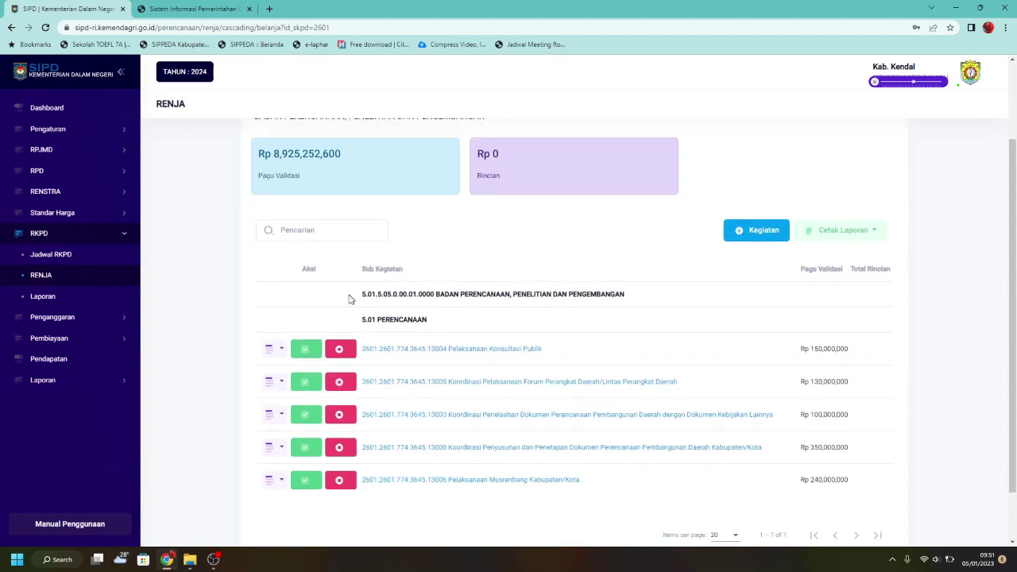
{"action": "mouse_move", "coordinate": [288, 267]}
{"action": "left_mouse_down"}
{"action": "mouse_move", "coordinate": [585, 310]}
{"action": "mouse_move", "coordinate": [869, 319]}
{"action": "mouse_move", "coordinate": [680, 320]}
{"action": "mouse_move", "coordinate": [304, 272]}
{"action": "left_mouse_up"}
{"action": "left_click", "coordinate": [875, 319]}
{"action": "left_click", "coordinate": [298, 274]}
{"action": "scroll", "coordinate": [826, 367], "scroll_direction": "down", "scroll_amount": 1}
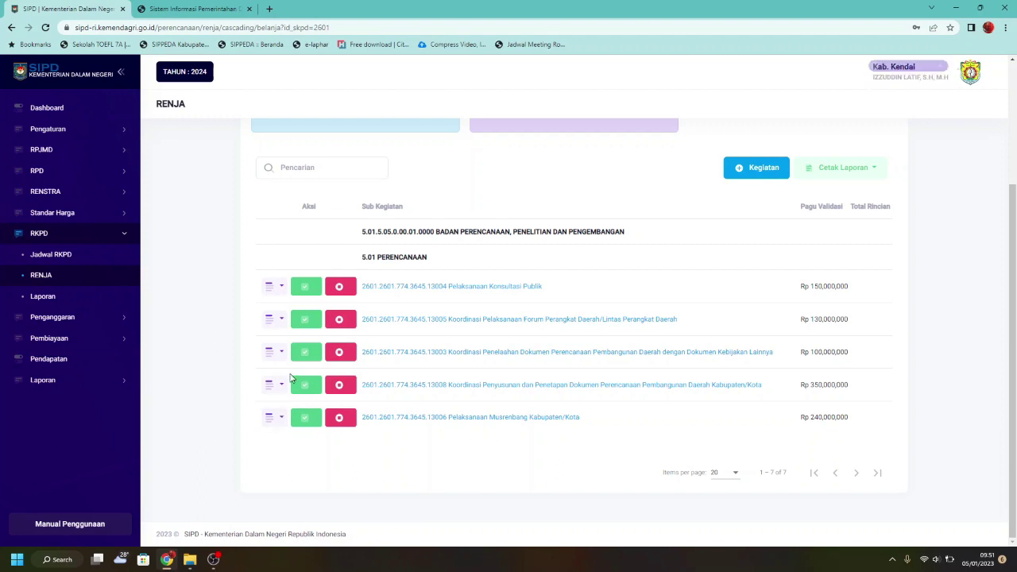
{"action": "scroll", "coordinate": [291, 379], "scroll_direction": "up", "scroll_amount": 2}
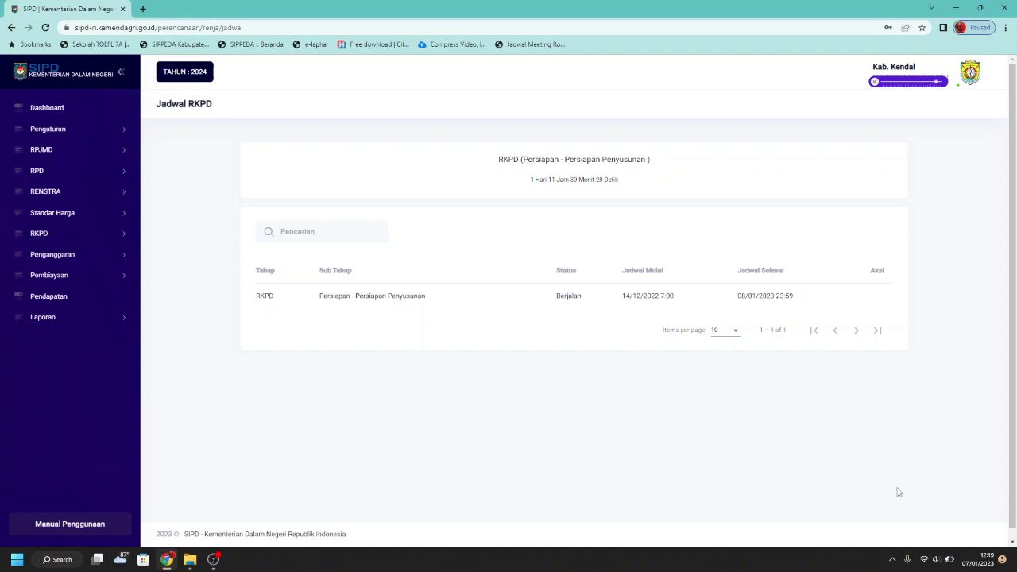
Open the Cascading RENSTRA page under RENSTRA
{"action": "left_click", "coordinate": [54, 198]}
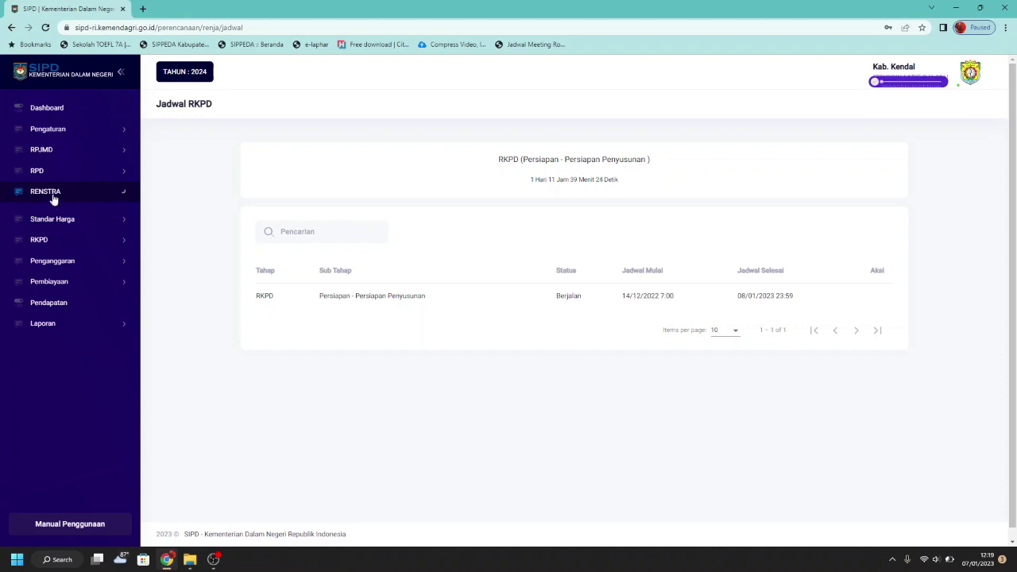
{"action": "left_click", "coordinate": [122, 200]}
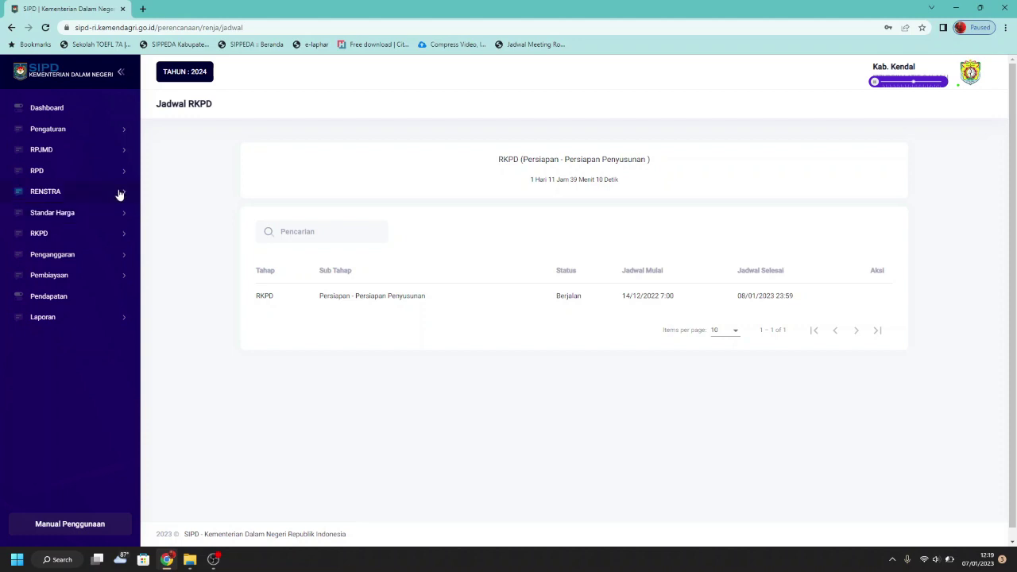
{"action": "left_click", "coordinate": [103, 192]}
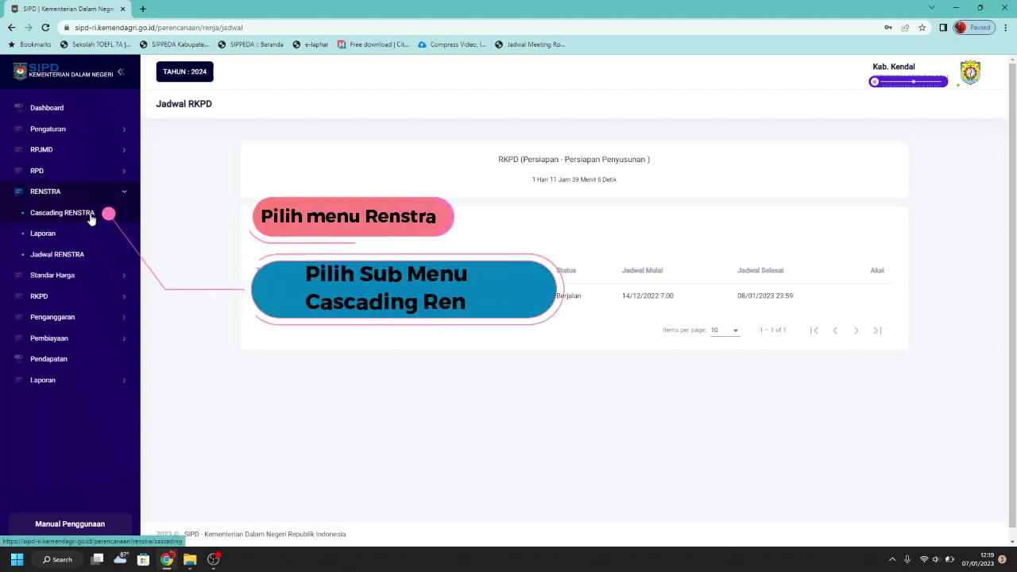
{"action": "left_click", "coordinate": [92, 214]}
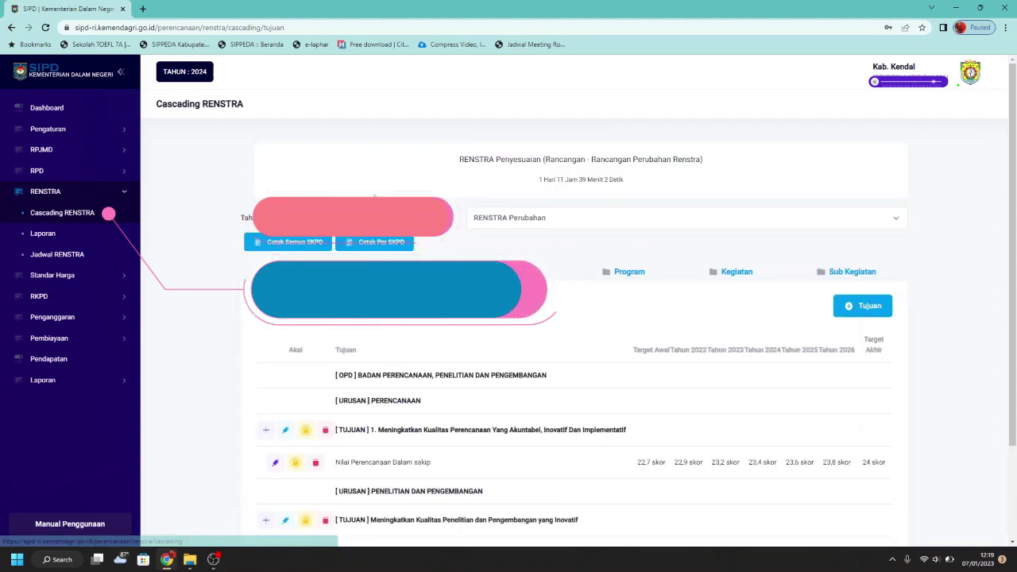
Check the Tahapan RENSTRA choices and review the Tujuan list with its indicators and yearly targets
{"action": "scroll", "coordinate": [374, 197], "scroll_direction": "down", "scroll_amount": 1}
{"action": "left_click", "coordinate": [523, 165]}
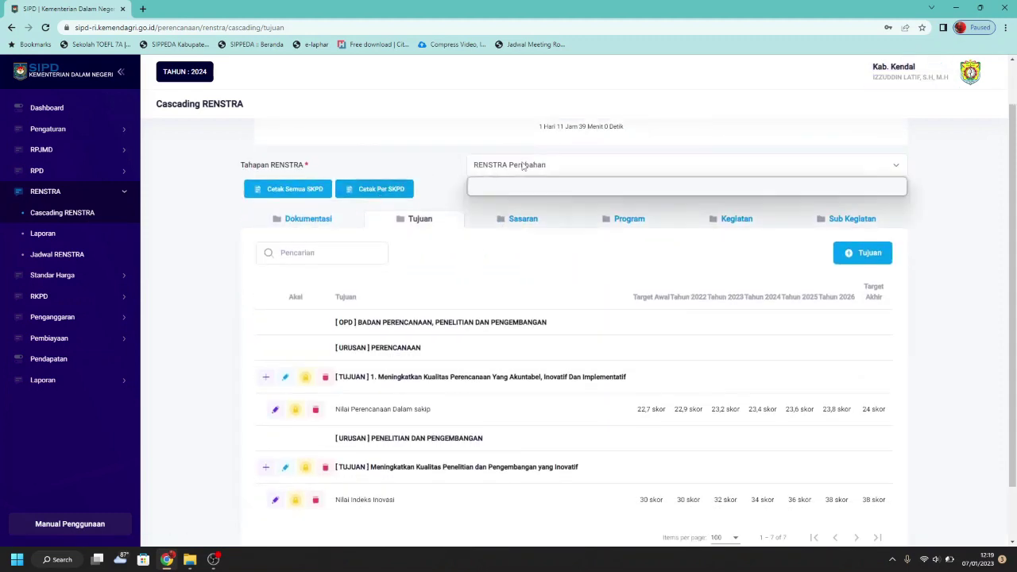
{"action": "left_click", "coordinate": [524, 165]}
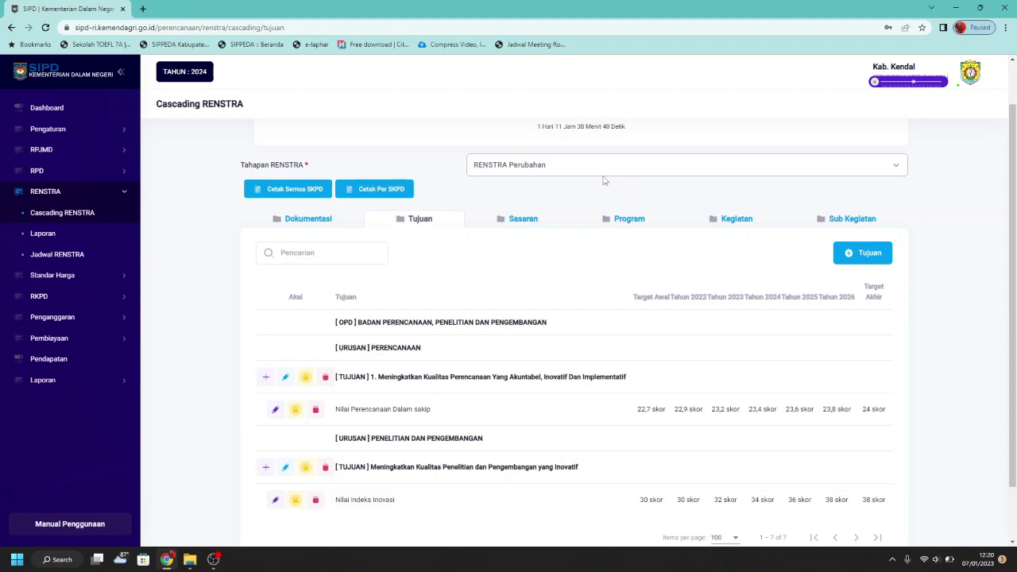
{"action": "scroll", "coordinate": [219, 186], "scroll_direction": "down", "scroll_amount": 1}
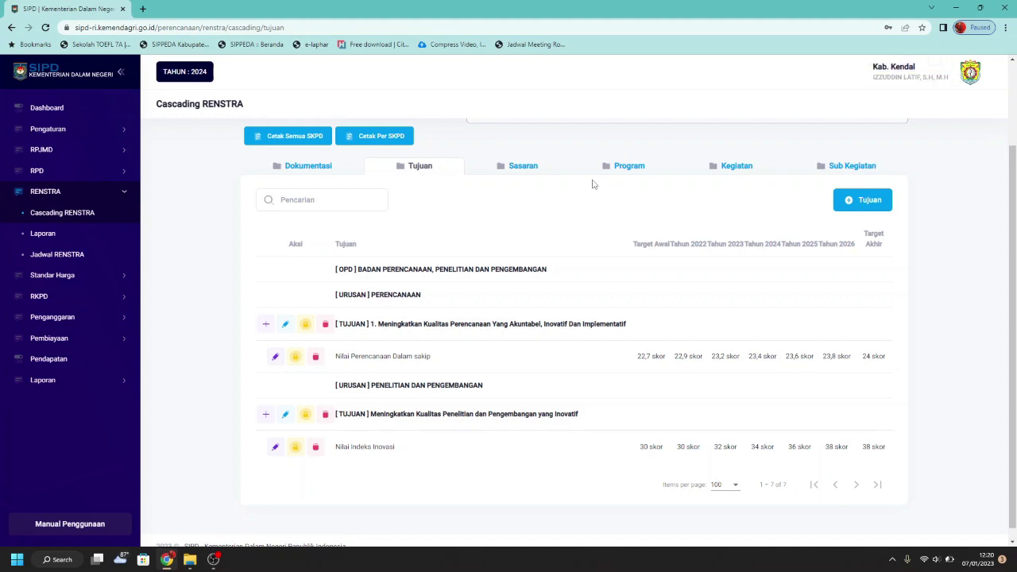
{"action": "scroll", "coordinate": [420, 183], "scroll_direction": "up", "scroll_amount": 1}
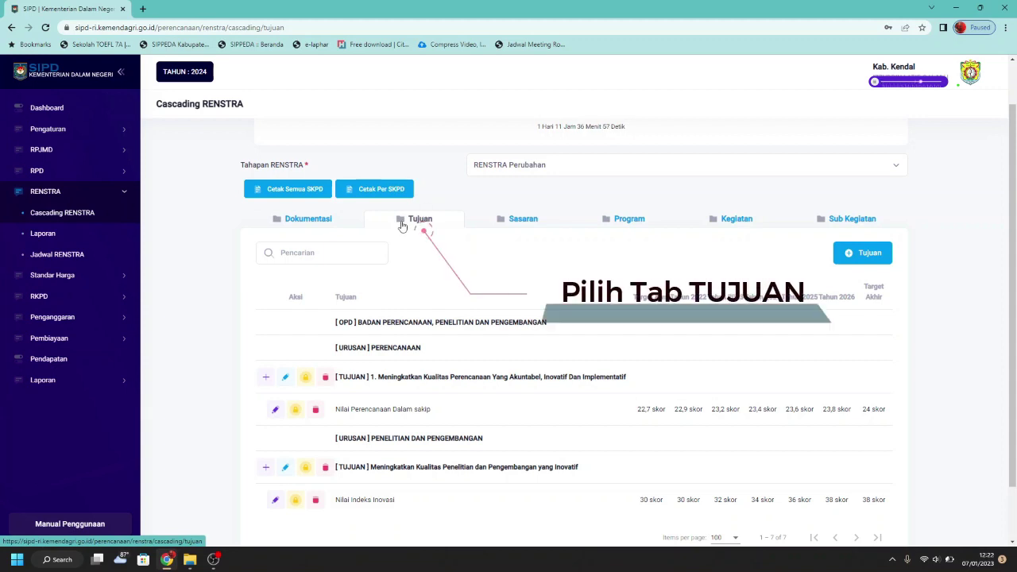
Start a new Tujuan for BADAN PERENCANAAN, PENELITIAN DAN PENGEMBANGAN, with Bidang Urusan PERENCANAAN and Sasaran RPJMD "Meningkatnya birokrasi yang akuntabel"
{"action": "left_click", "coordinate": [873, 252]}
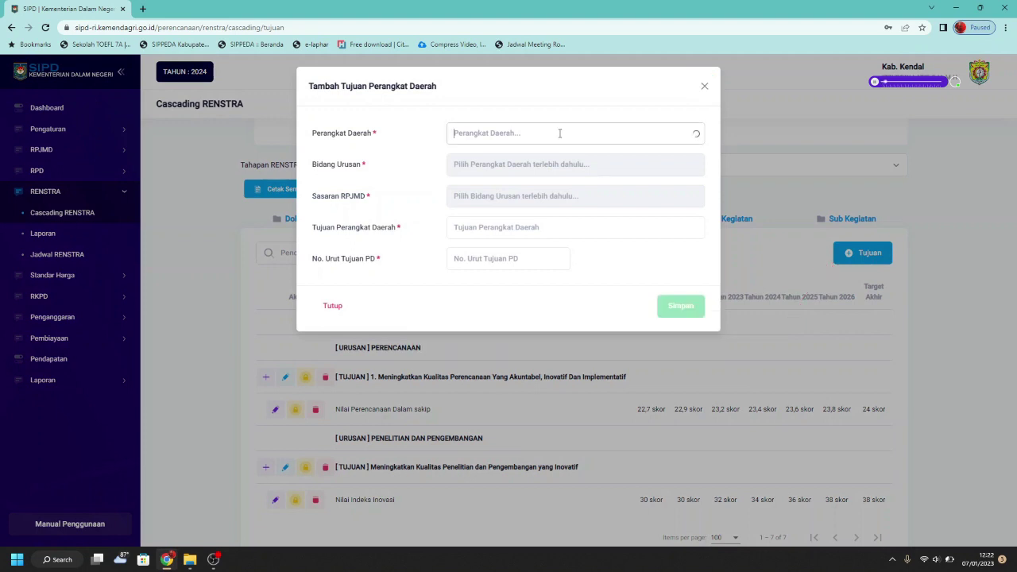
{"action": "left_click", "coordinate": [559, 134]}
{"action": "type", "text": "per"}
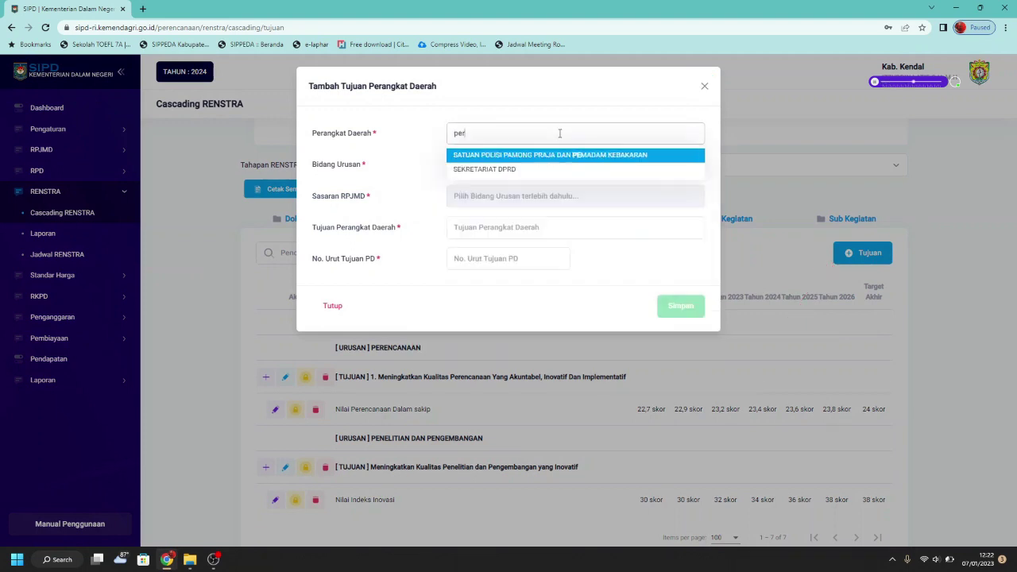
{"action": "type", "text": "e"}
{"action": "left_click", "coordinate": [558, 155]}
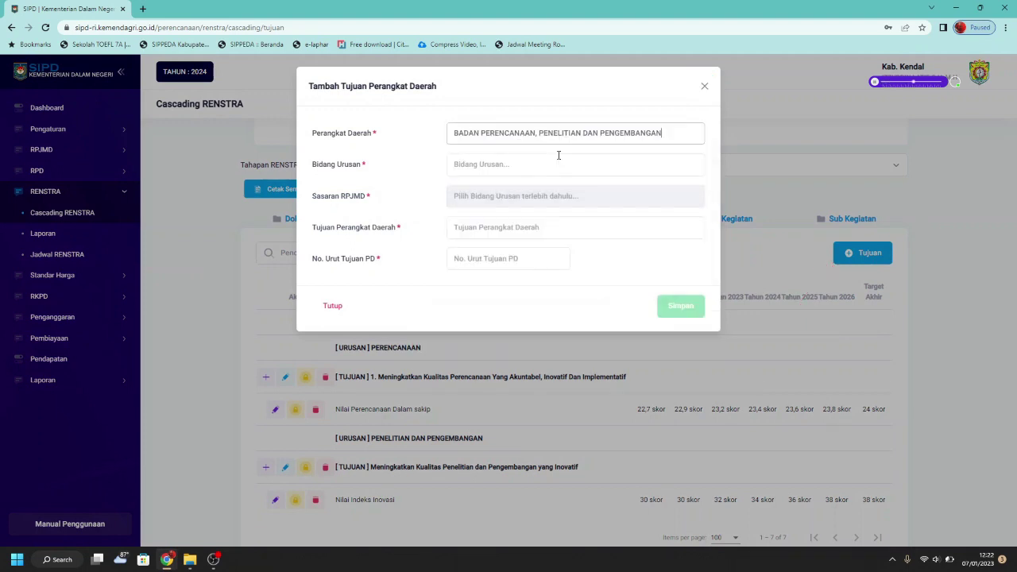
{"action": "left_click", "coordinate": [530, 165]}
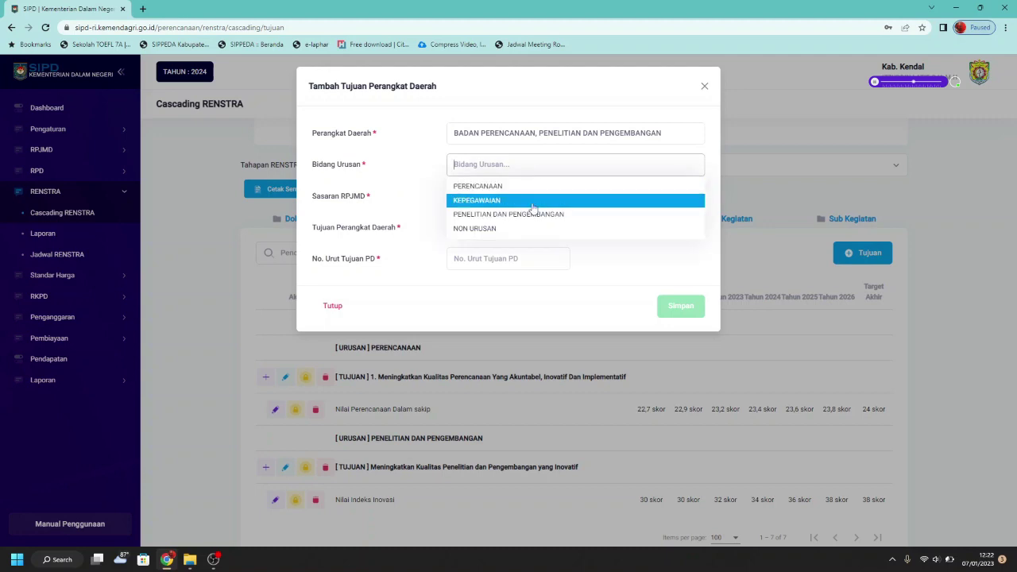
{"action": "left_click", "coordinate": [532, 188]}
{"action": "left_click", "coordinate": [494, 196]}
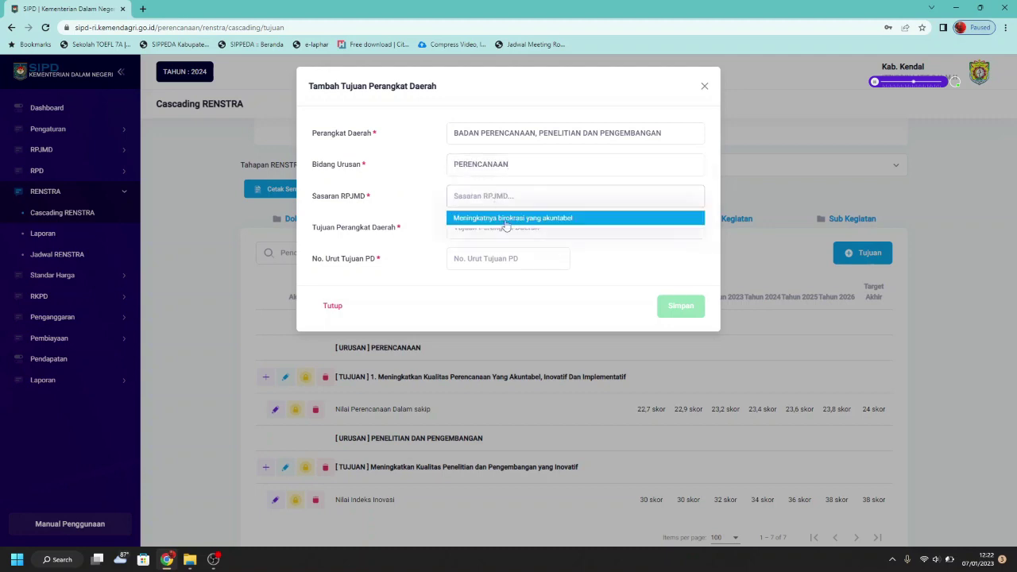
{"action": "left_click", "coordinate": [506, 219]}
Fill Tujuan Perangkat Daerah with the suggested "Meningkatkan pertumbuhan sektor ekonomi" text and No. Urut Tujuan PD with 1, then close the form unsaved
{"action": "left_click", "coordinate": [506, 223]}
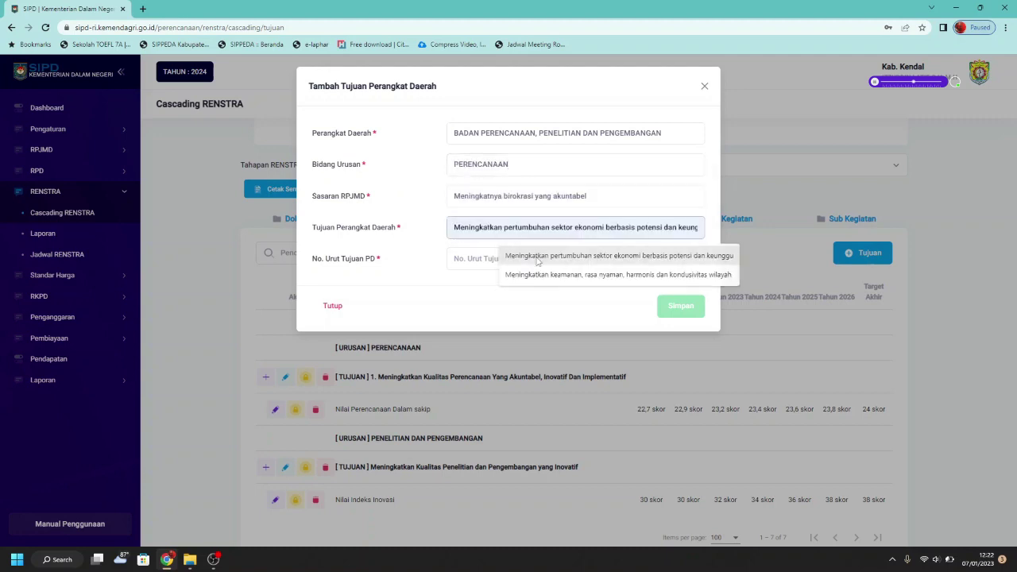
{"action": "left_click", "coordinate": [537, 257]}
{"action": "left_click", "coordinate": [534, 257]}
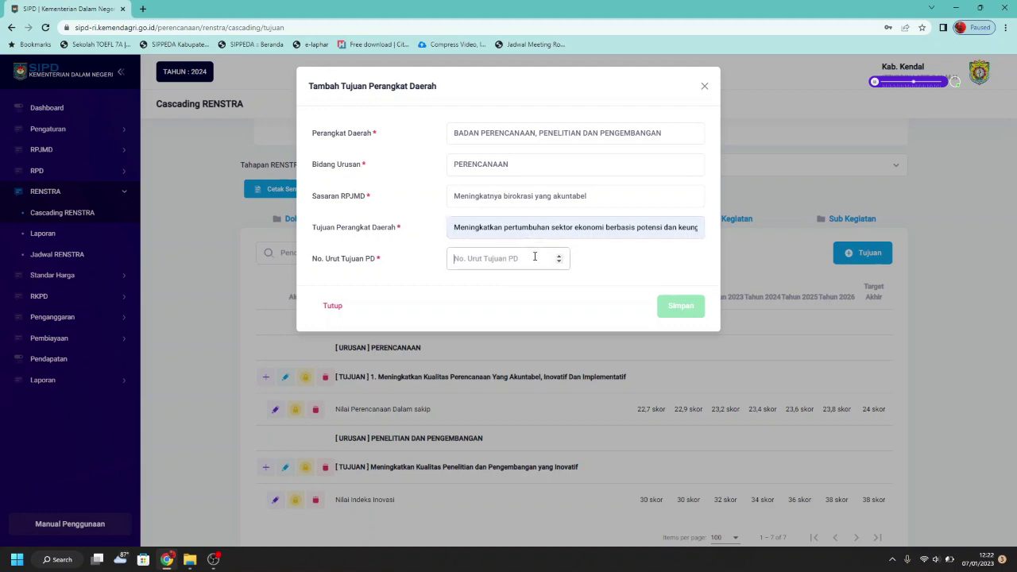
{"action": "type", "text": "1"}
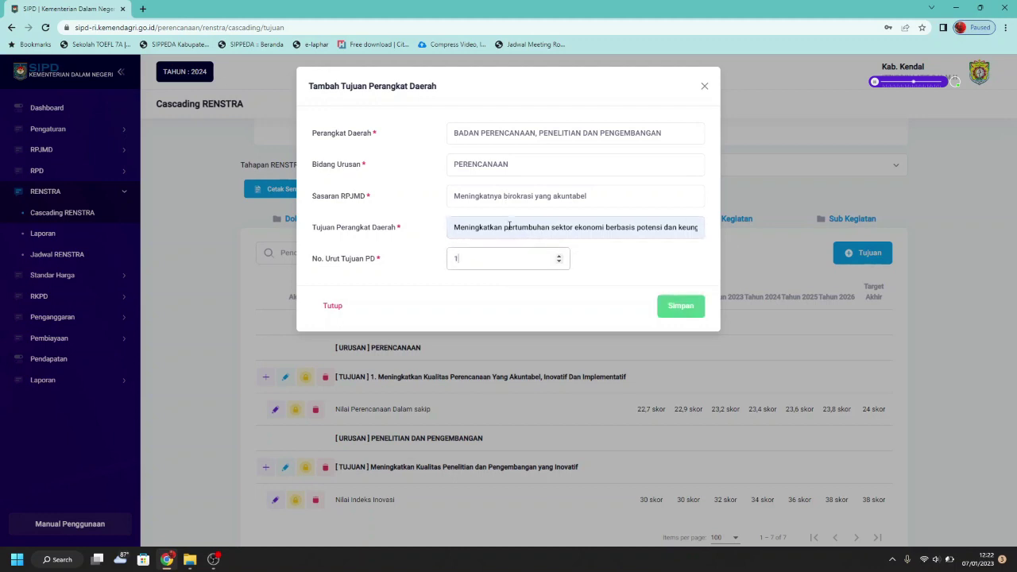
{"action": "double_click", "coordinate": [509, 226]}
{"action": "left_click", "coordinate": [591, 256]}
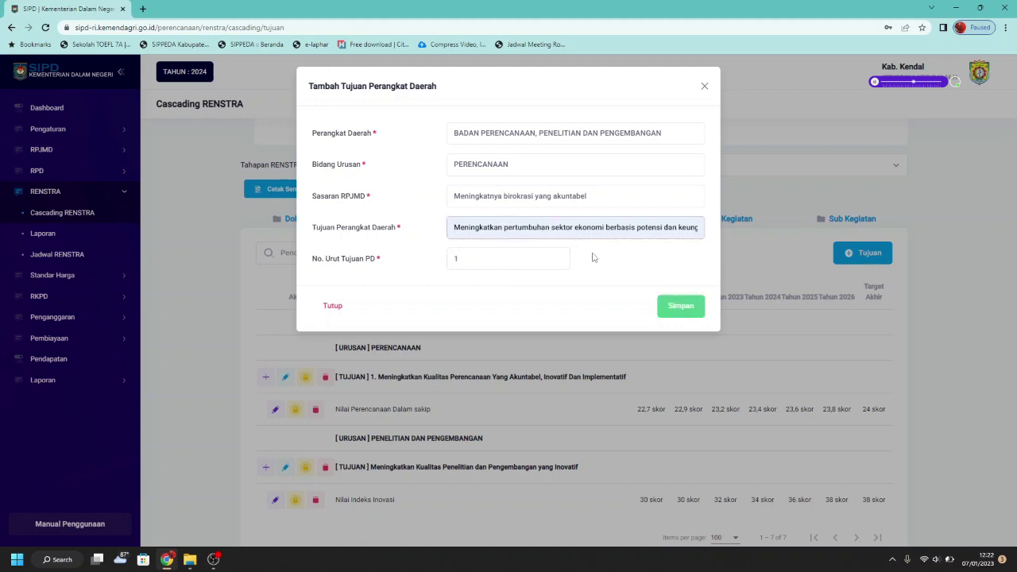
{"action": "left_click", "coordinate": [704, 86]}
View the blank indicator form for the Tujuan "Meningkatkan Kualitas Perencanaan Yang Akuntabel, Inovatif Dan Implementatif" and close it
{"action": "scroll", "coordinate": [437, 267], "scroll_direction": "down", "scroll_amount": 1}
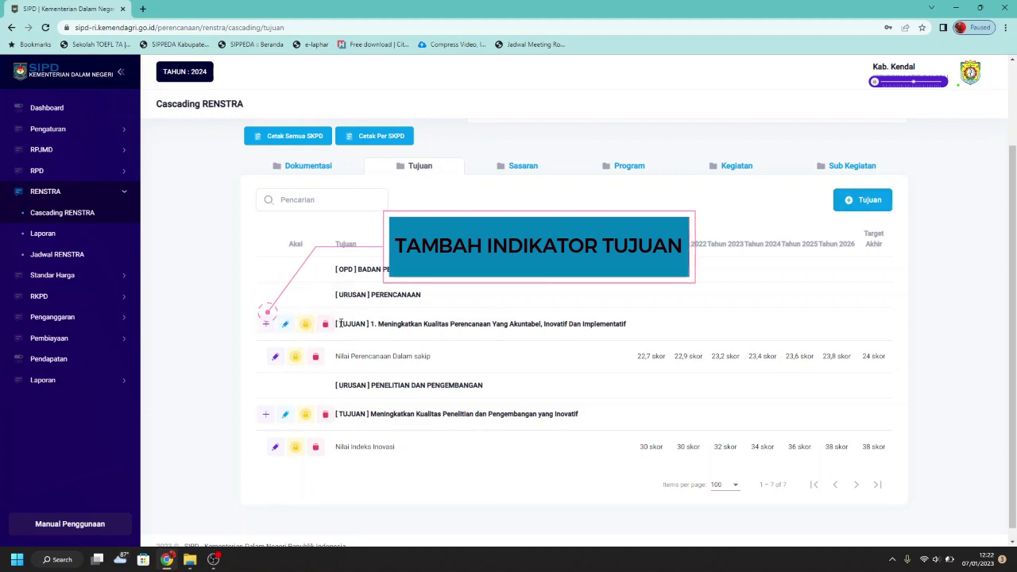
{"action": "left_click_drag", "start_coordinate": [340, 324], "coordinate": [624, 324]}
{"action": "left_click", "coordinate": [270, 334]}
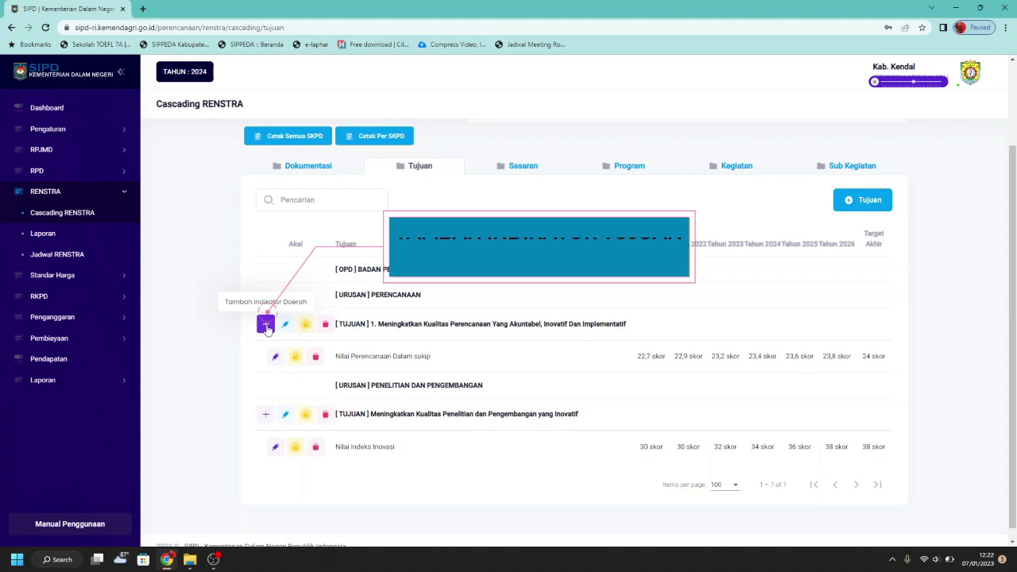
{"action": "left_click", "coordinate": [266, 325]}
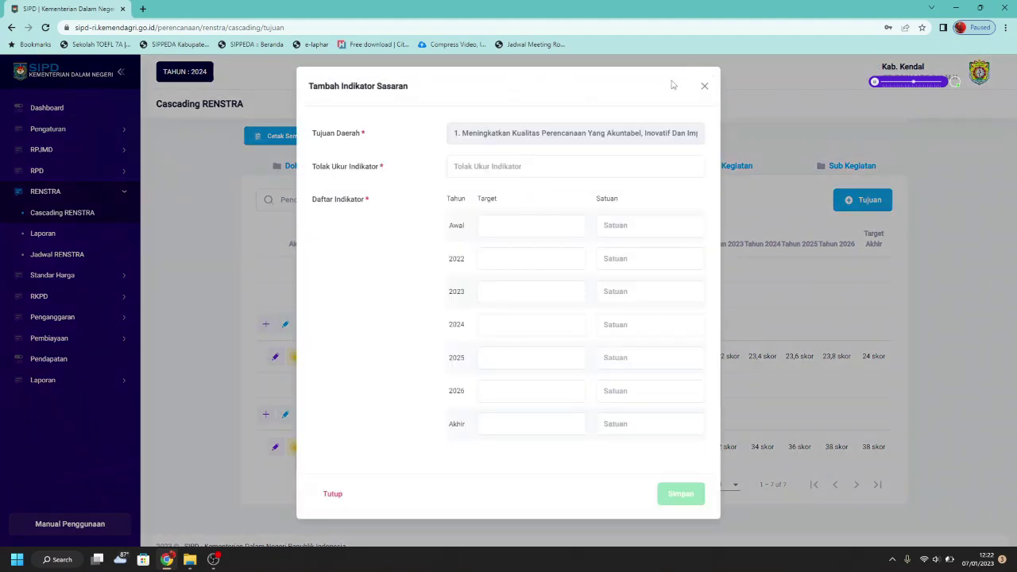
{"action": "left_click", "coordinate": [704, 86]}
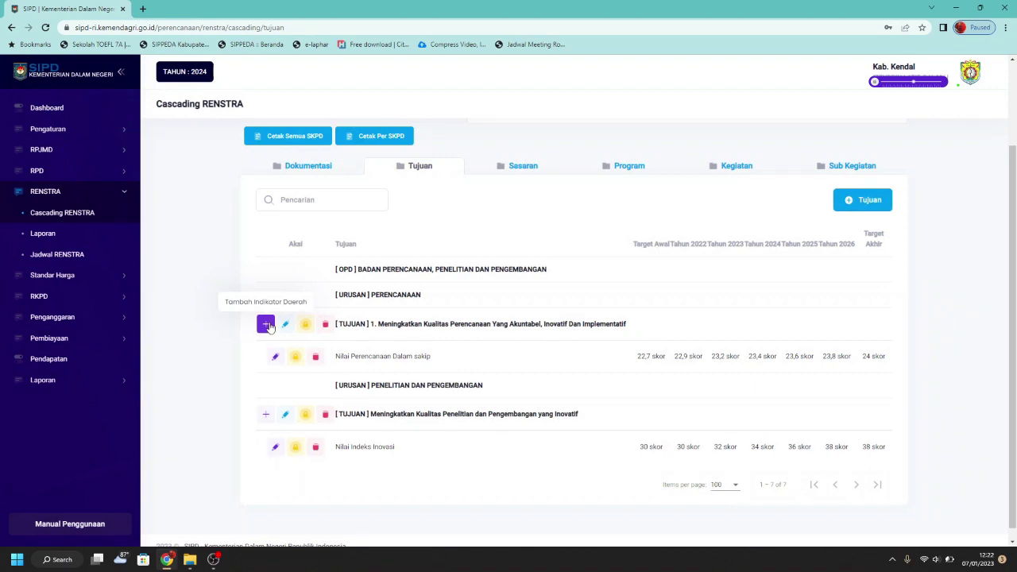
Reopen the indicator form for the PERENCANAAN Tujuan, enter Tolak Ukur Indikator "nilai perencanaan dala sakip", and close it without saving
{"action": "left_click", "coordinate": [266, 324]}
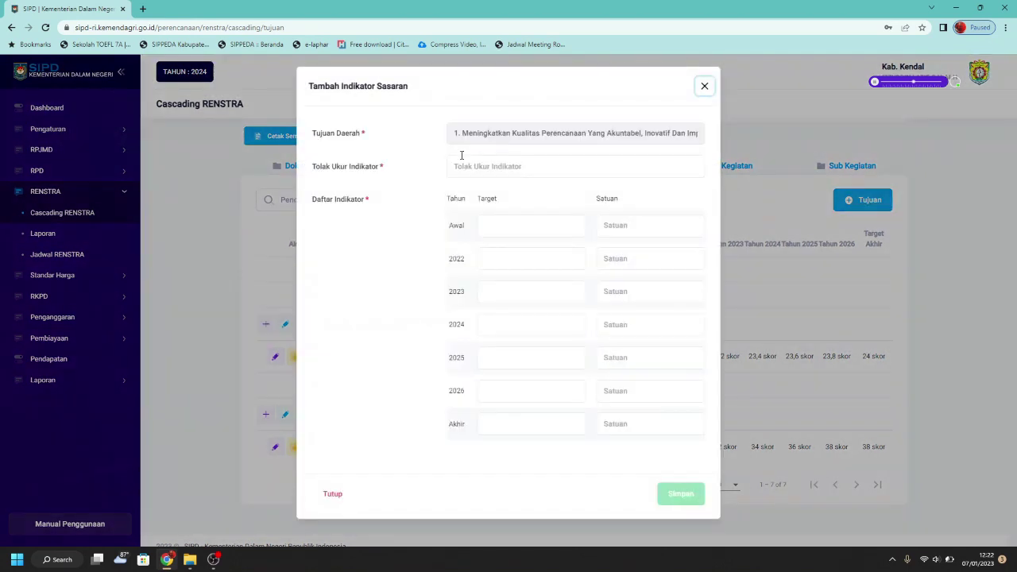
{"action": "left_click", "coordinate": [507, 165]}
{"action": "type", "text": "nil"}
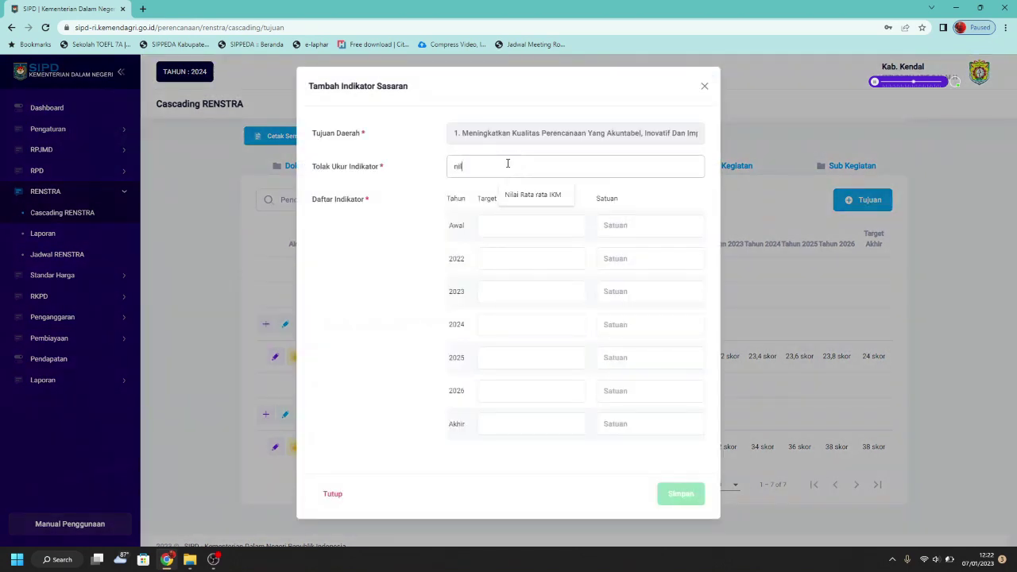
{"action": "type", "text": "ai perencanaan dala sakip"}
{"action": "left_click", "coordinate": [531, 224]}
{"action": "left_click", "coordinate": [625, 220]}
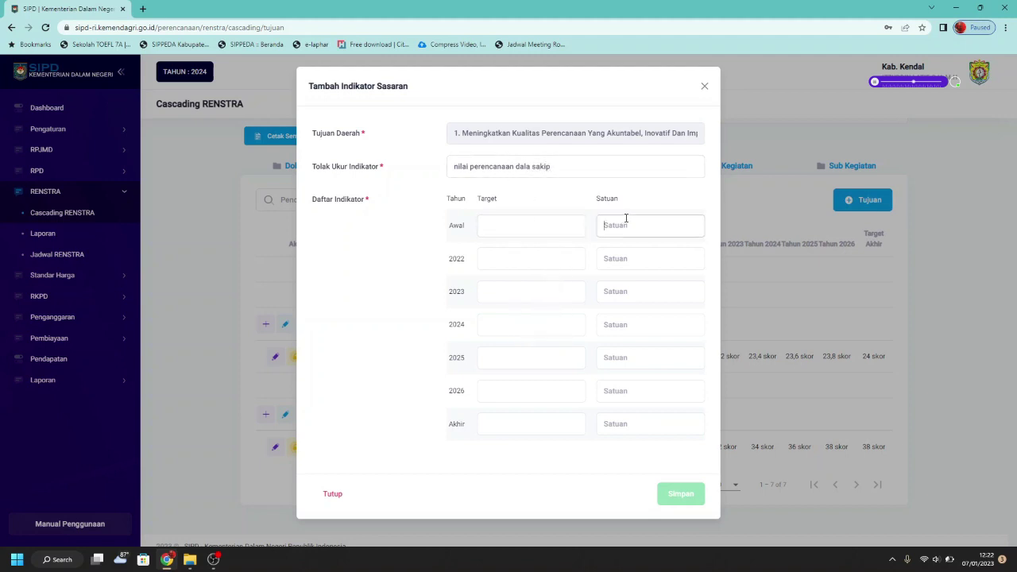
{"action": "left_click", "coordinate": [543, 222]}
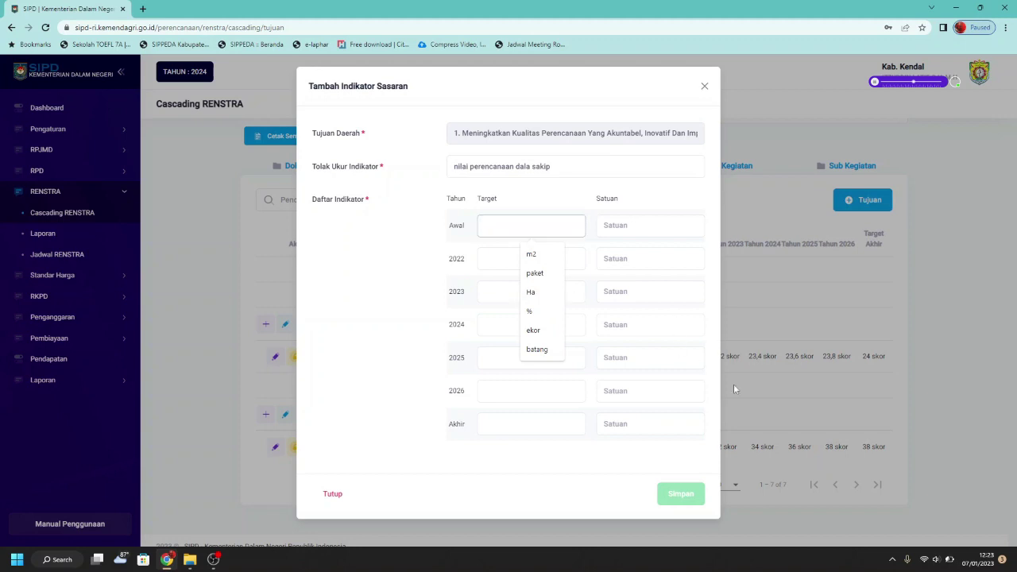
{"action": "left_click", "coordinate": [704, 85]}
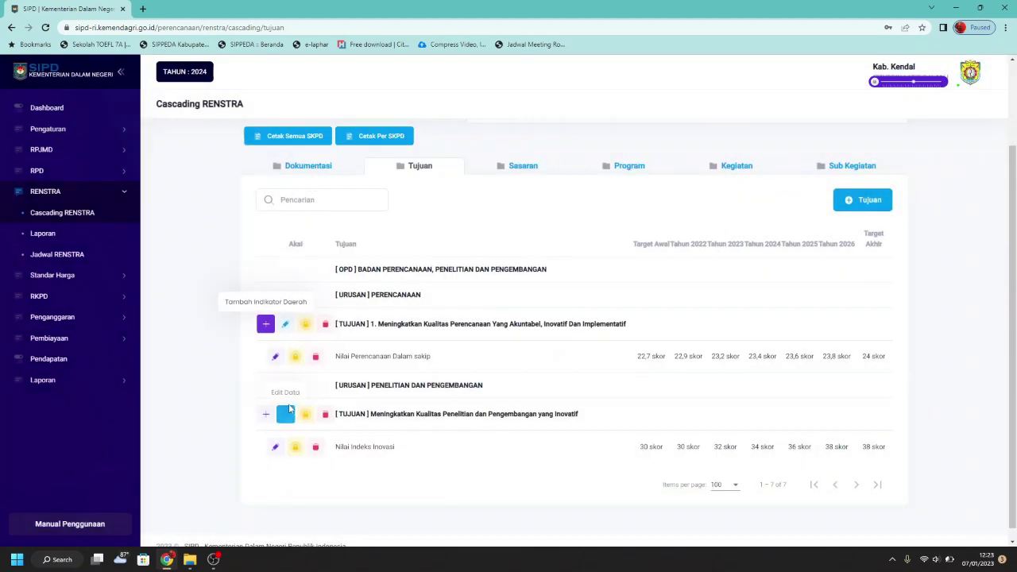
Switch Cascading RENSTRA to the Sasaran list and review the sasaran and indicators under each Tujuan
{"action": "scroll", "coordinate": [289, 409], "scroll_direction": "down", "scroll_amount": 1}
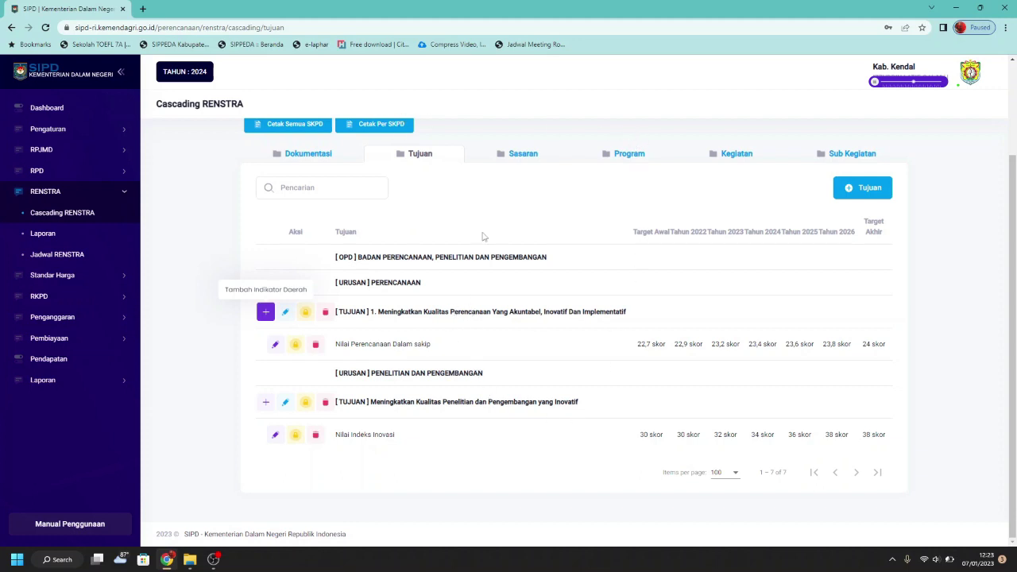
{"action": "left_click", "coordinate": [536, 163]}
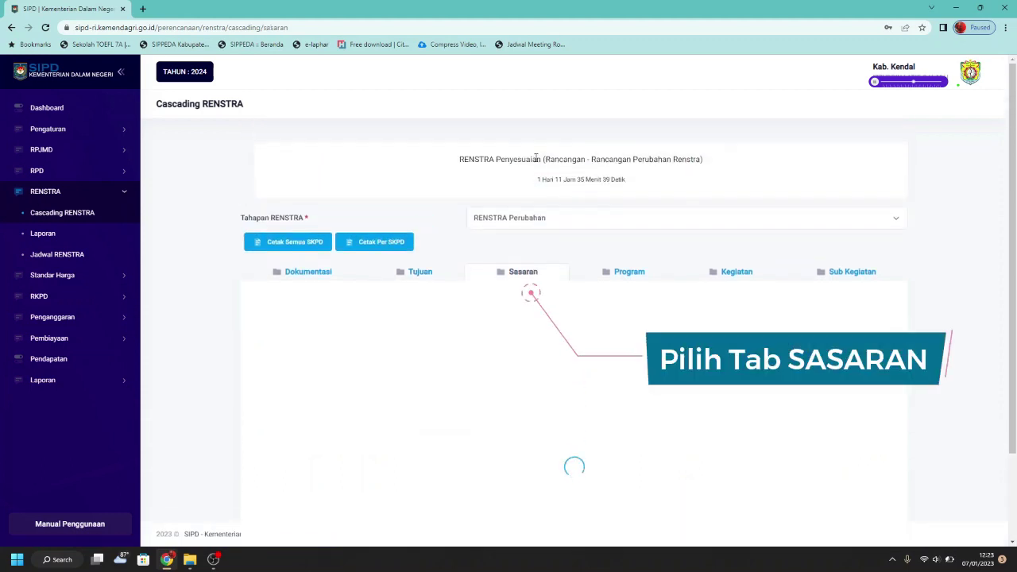
{"action": "scroll", "coordinate": [536, 175], "scroll_direction": "down", "scroll_amount": 1}
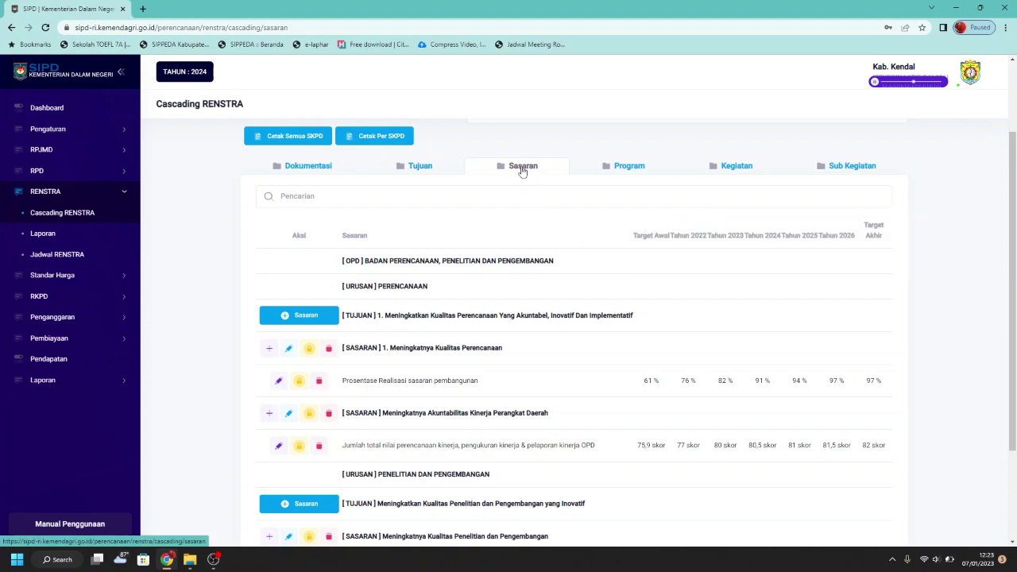
{"action": "scroll", "coordinate": [522, 173], "scroll_direction": "down", "scroll_amount": 1}
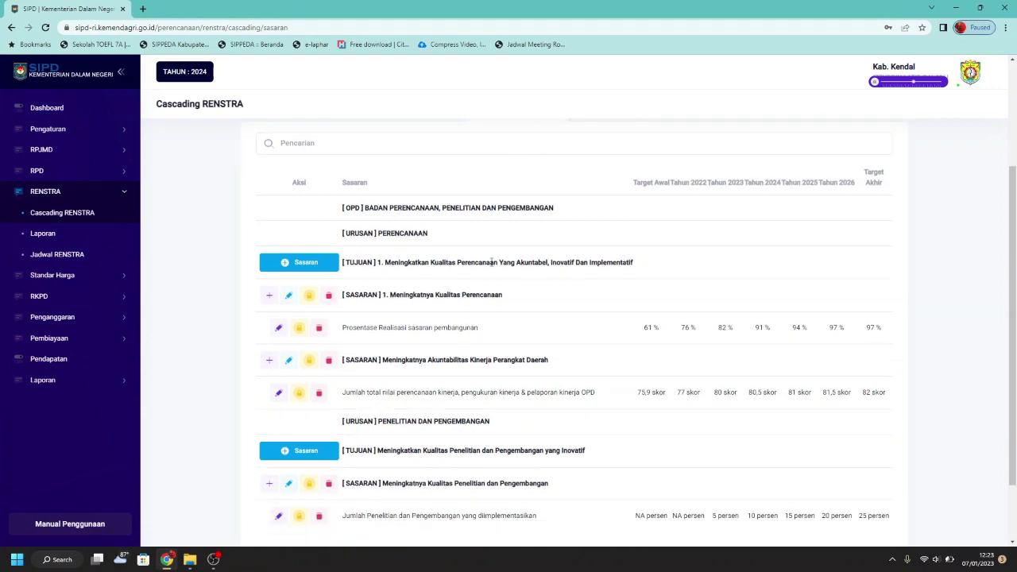
Fill a new Sasaran under the PERENCANAAN Tujuan with "meningkatnya kualitas perencanaan" and No. Urut Sasaran 1, and close the form unsaved
{"action": "left_click", "coordinate": [303, 271]}
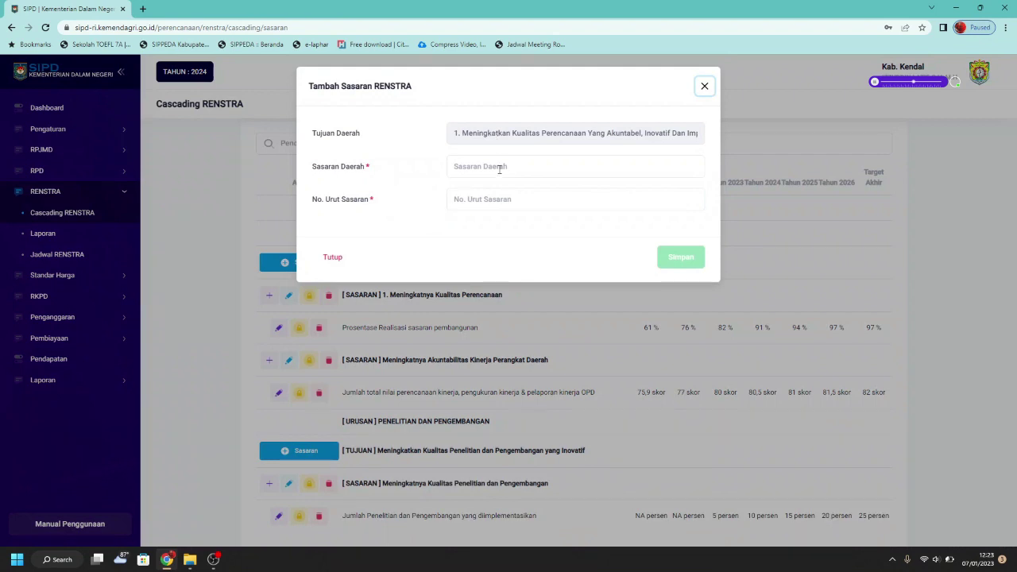
{"action": "left_click", "coordinate": [498, 166]}
{"action": "type", "text": "meningk"}
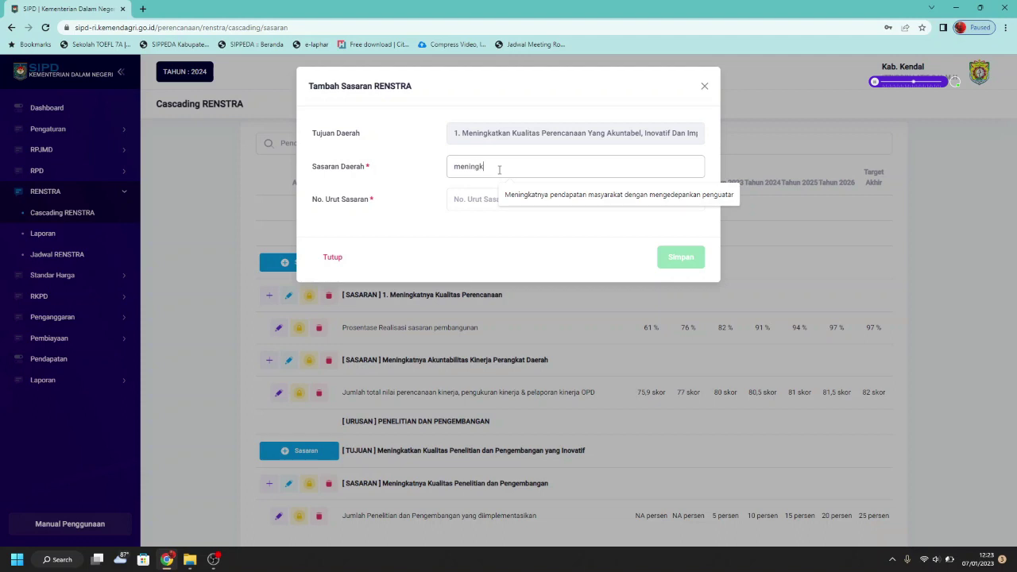
{"action": "type", "text": "atnya kualitas perencanaan"}
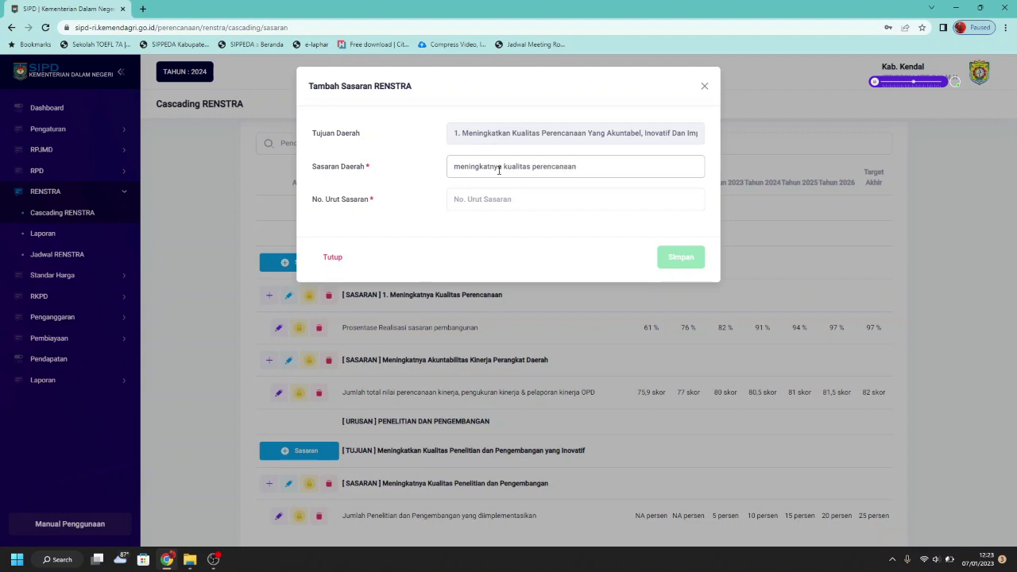
{"action": "left_click", "coordinate": [506, 206]}
{"action": "type", "text": "2"}
{"action": "key", "text": "BackSpace"}
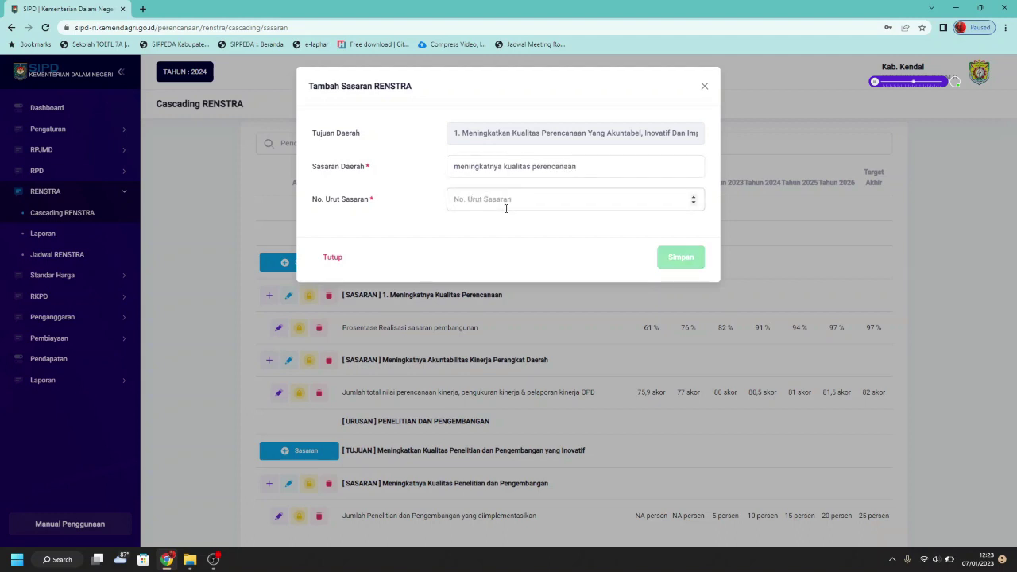
{"action": "type", "text": "1"}
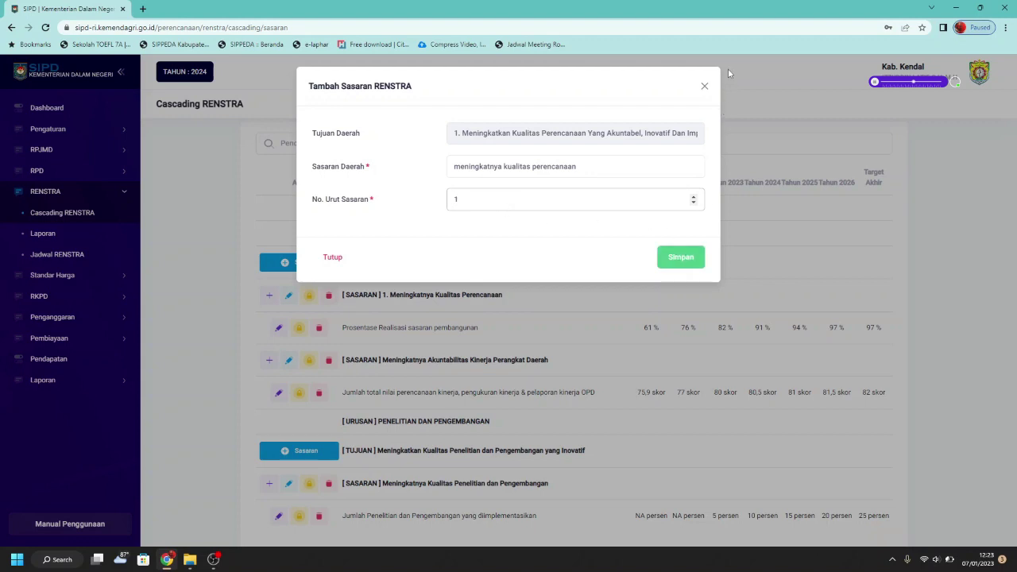
{"action": "left_click", "coordinate": [705, 87]}
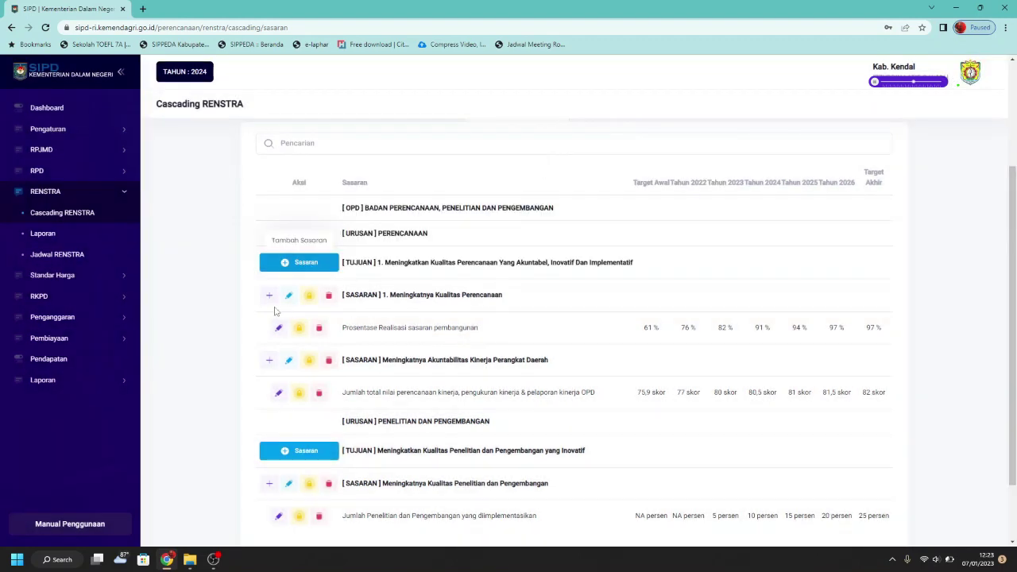
Enter Tolok Ukur Indikator "nilai perencanaan dalam sakip" for the Sasaran "Meningkatnya Kualitas Perencanaan" and close the indicator form without saving
{"action": "scroll", "coordinate": [370, 306], "scroll_direction": "down", "scroll_amount": 1}
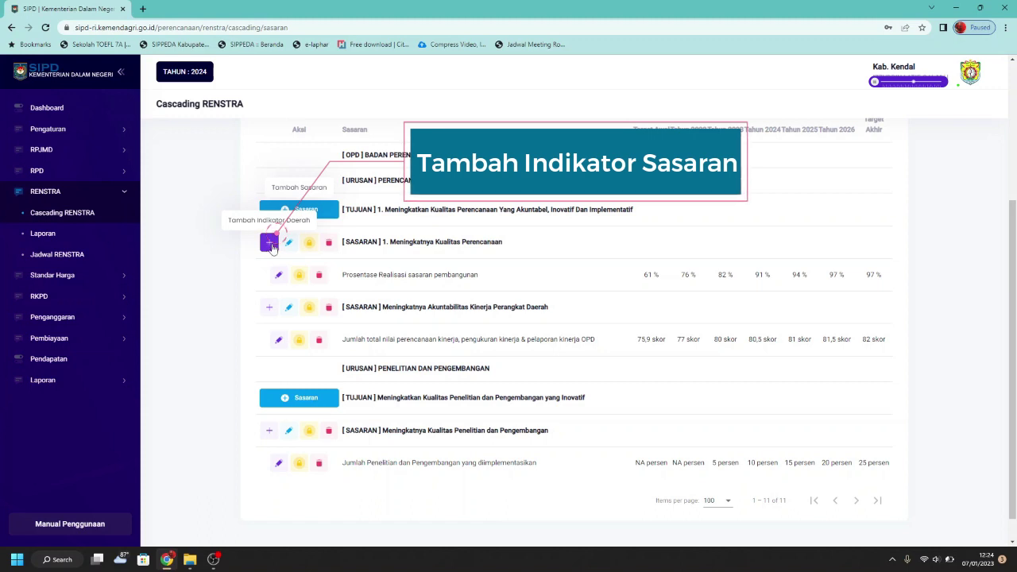
{"action": "left_click_drag", "start_coordinate": [413, 242], "coordinate": [212, 255]}
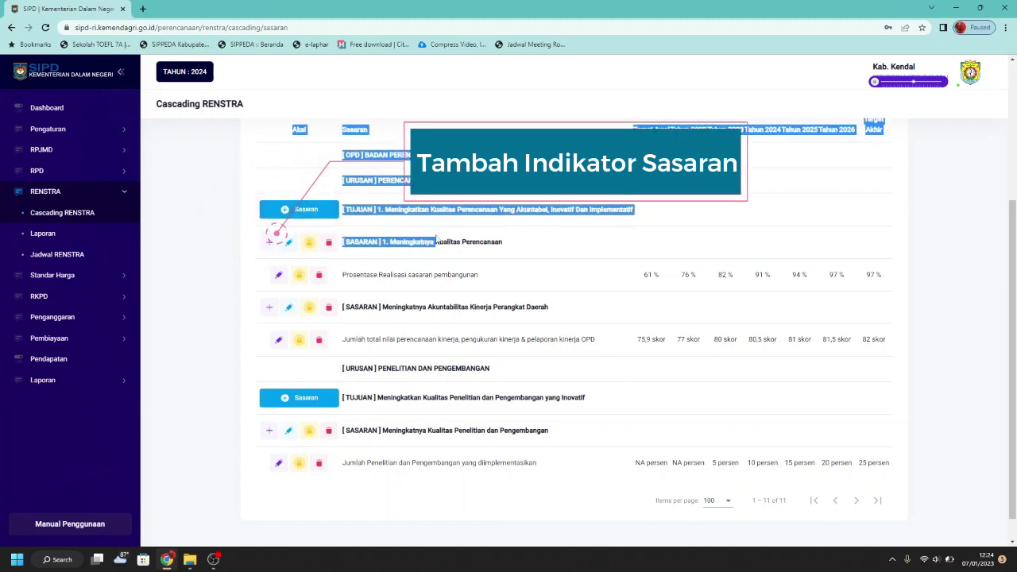
{"action": "left_click", "coordinate": [269, 243]}
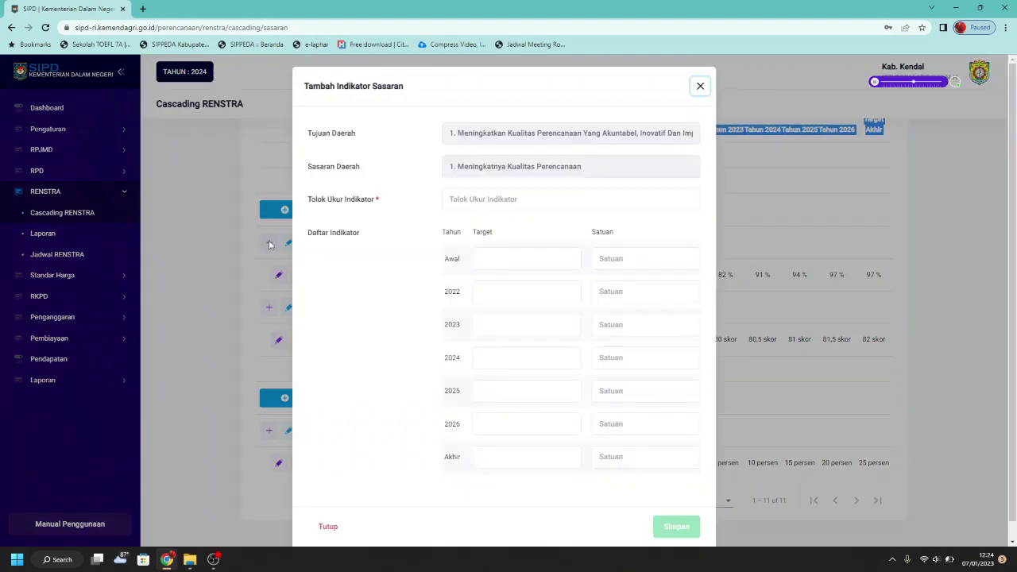
{"action": "left_click", "coordinate": [504, 201]}
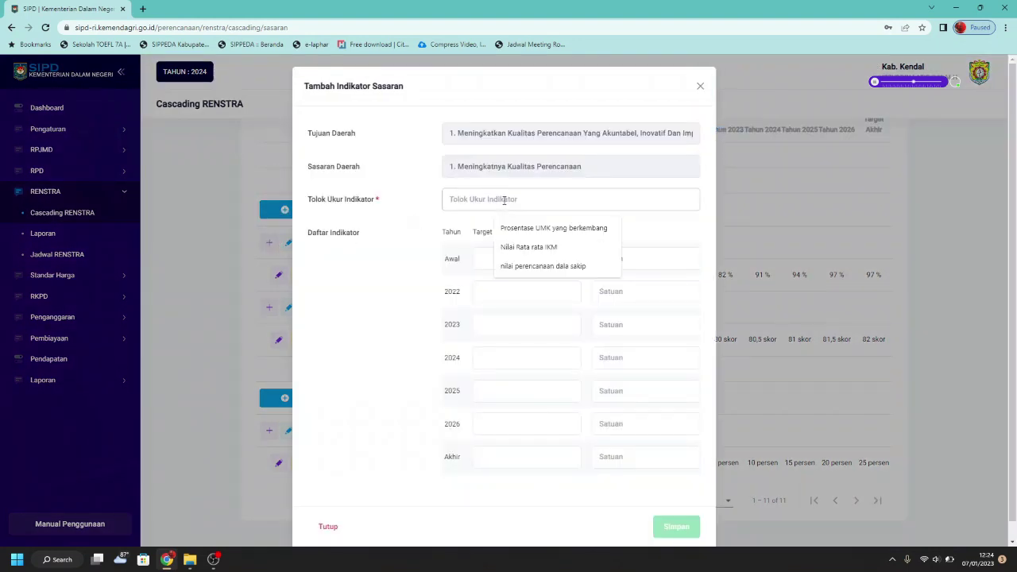
{"action": "left_click", "coordinate": [516, 268]}
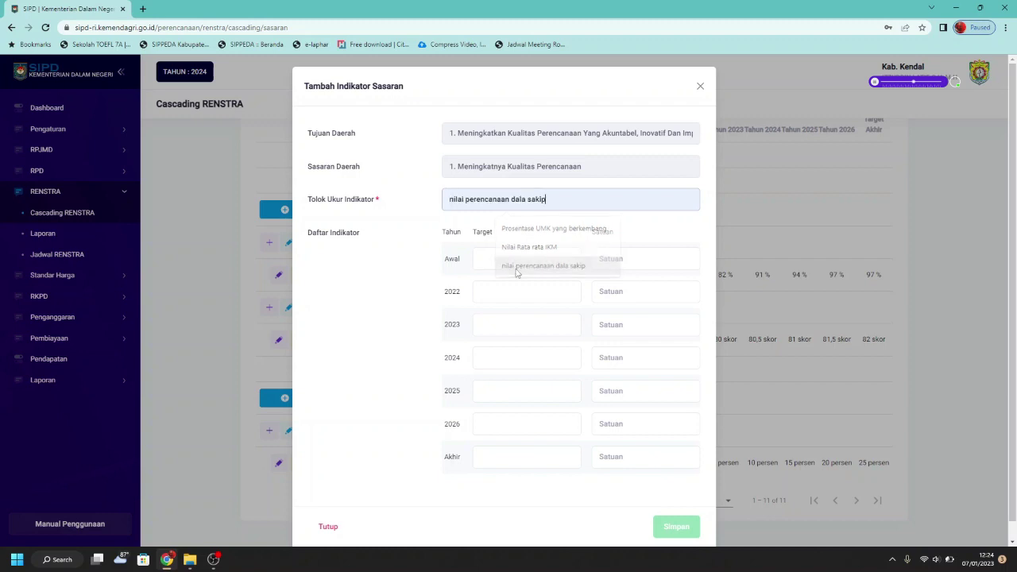
{"action": "left_click", "coordinate": [528, 202]}
{"action": "type", "text": "m"}
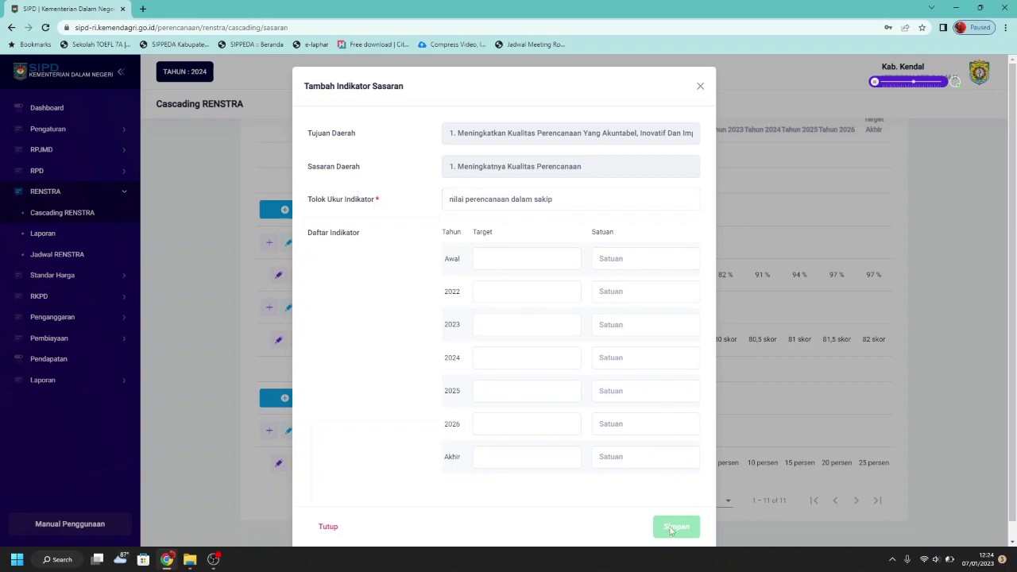
{"action": "left_click", "coordinate": [703, 71]}
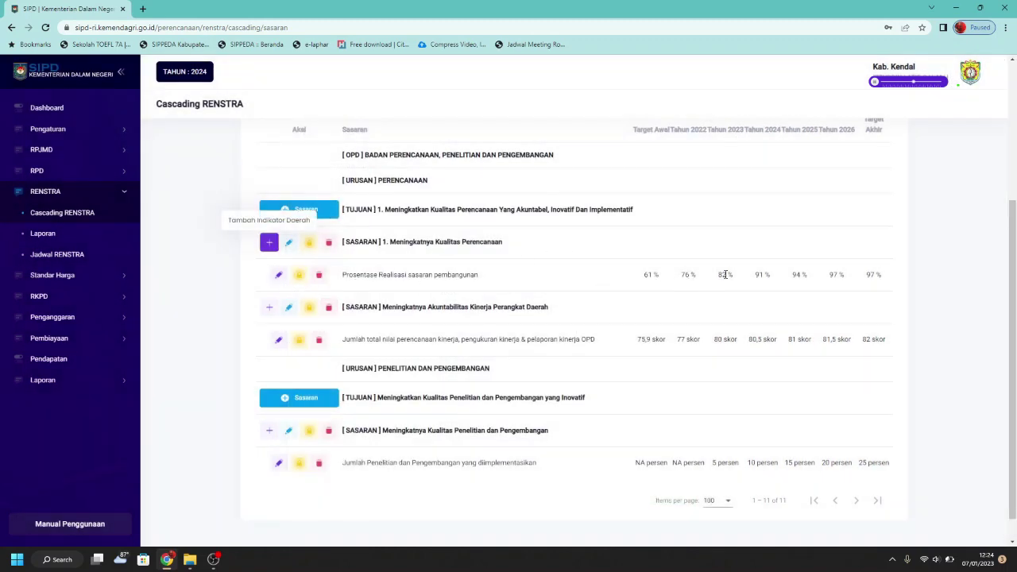
Look over the Sasaran entries, and switch Cascading RENSTRA to the Program list to review the programs under each Sasaran
{"action": "scroll", "coordinate": [724, 274], "scroll_direction": "down", "scroll_amount": 1}
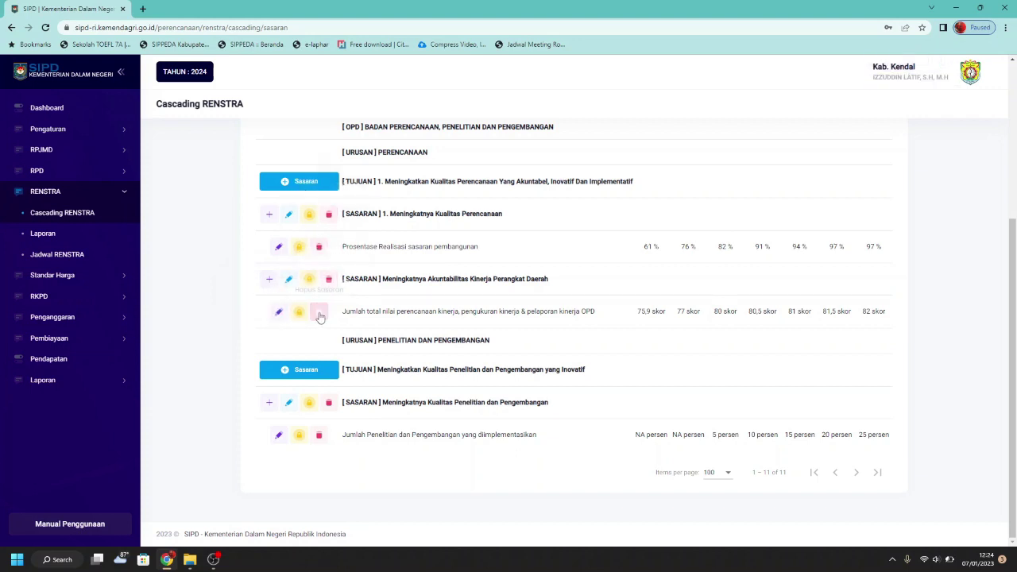
{"action": "scroll", "coordinate": [318, 302], "scroll_direction": "up", "scroll_amount": 1}
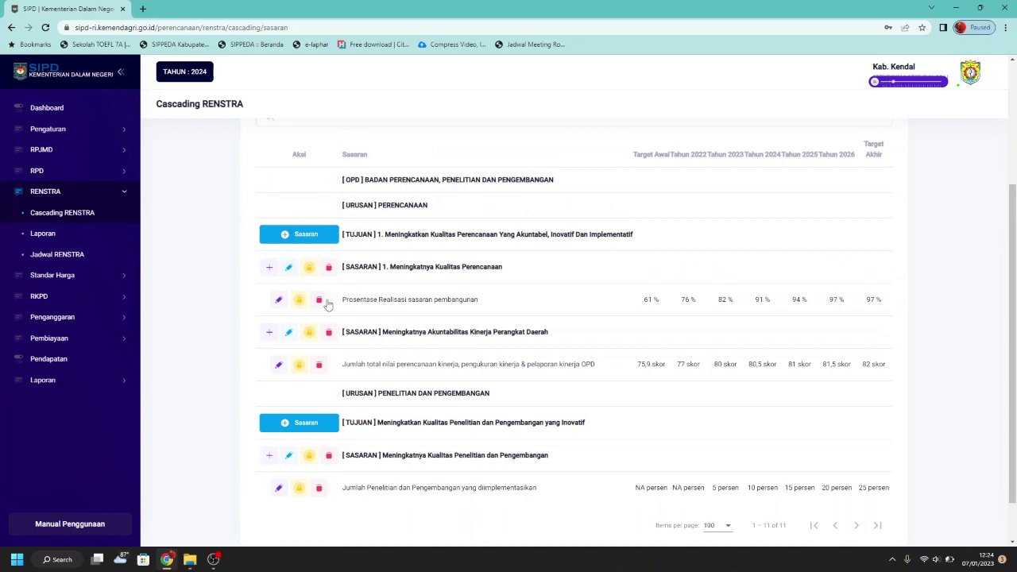
{"action": "scroll", "coordinate": [322, 385], "scroll_direction": "up", "scroll_amount": 2}
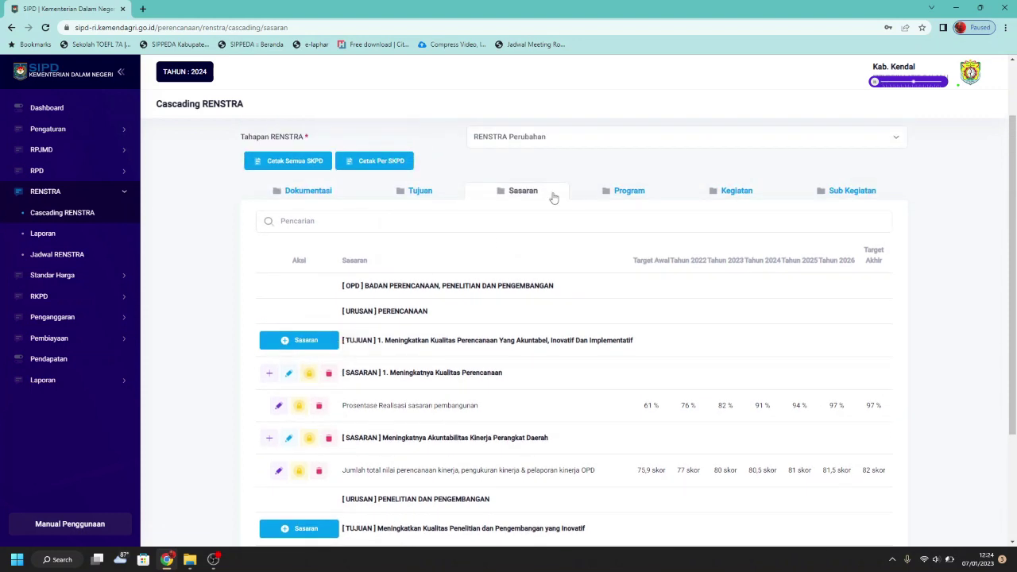
{"action": "left_click", "coordinate": [624, 191]}
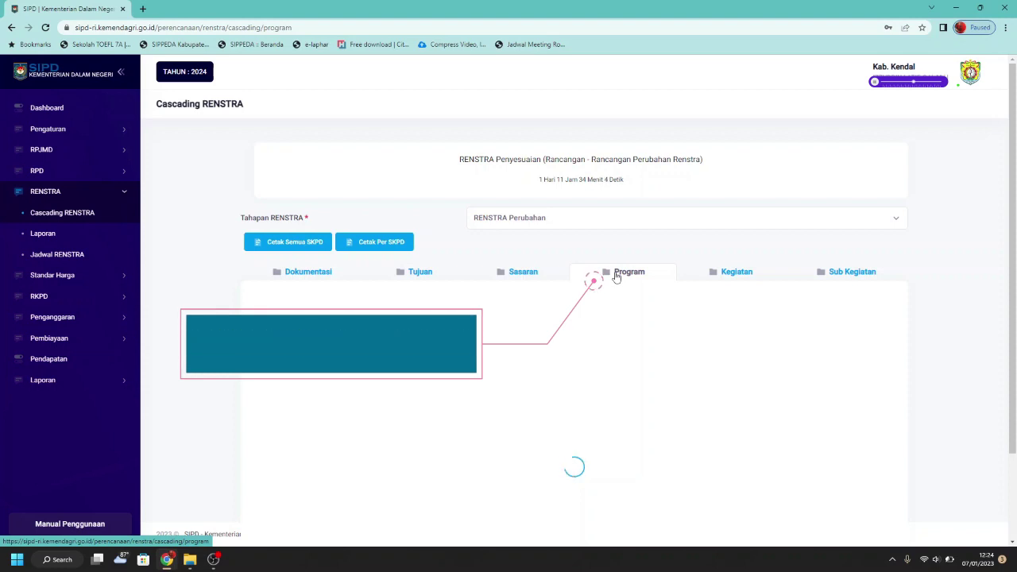
{"action": "scroll", "coordinate": [616, 277], "scroll_direction": "down", "scroll_amount": 1}
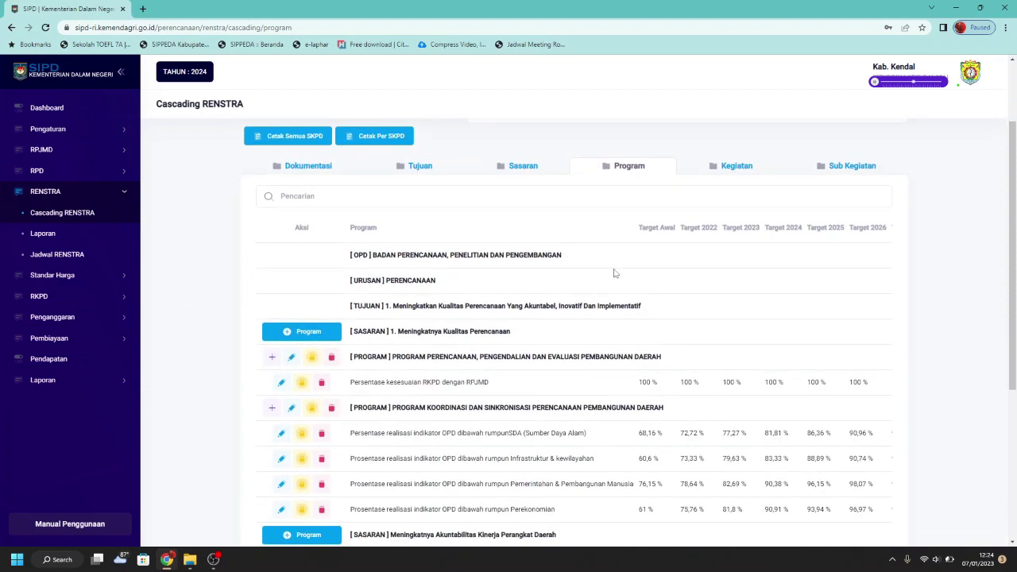
{"action": "scroll", "coordinate": [611, 268], "scroll_direction": "down", "scroll_amount": 2}
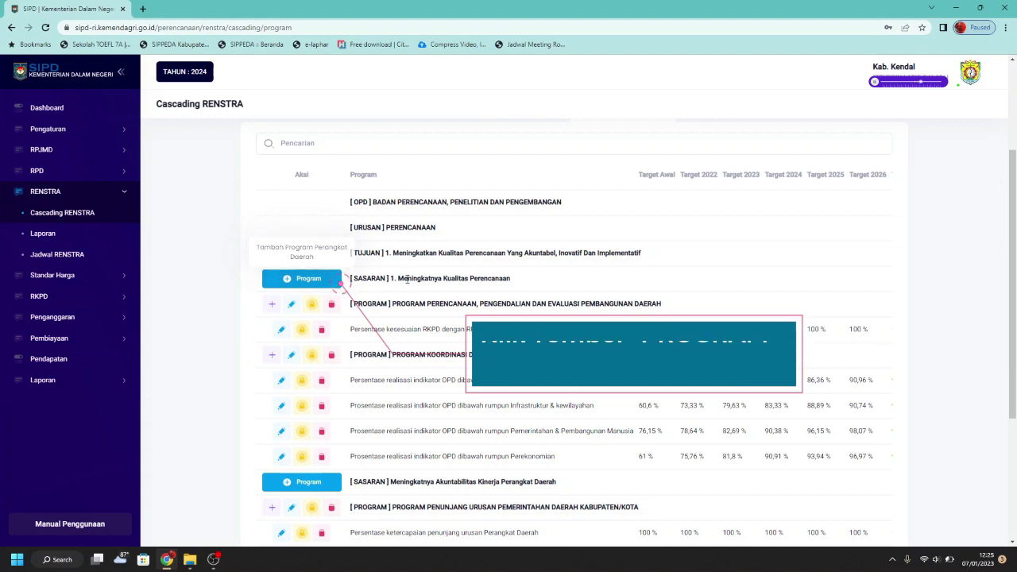
Select PROGRAM KOORDINASI DAN SINKRONISASI PERENCANAAN PEMBANGUNAN DAERAH as a new program for Sasaran "Meningkatnya Kualitas Perencanaan" and close the form unsaved
{"action": "scroll", "coordinate": [335, 289], "scroll_direction": "down", "scroll_amount": 1}
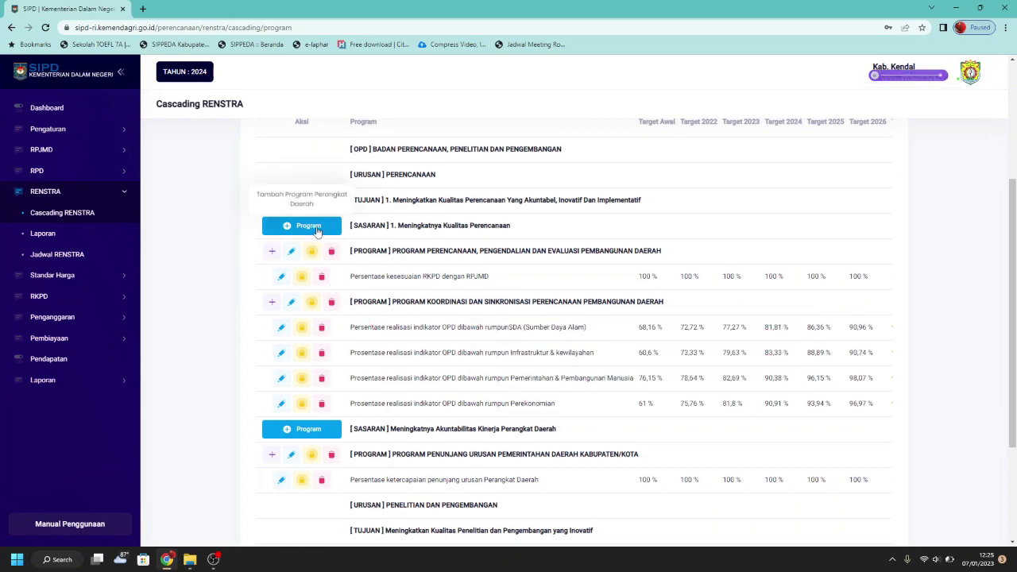
{"action": "left_click", "coordinate": [309, 227]}
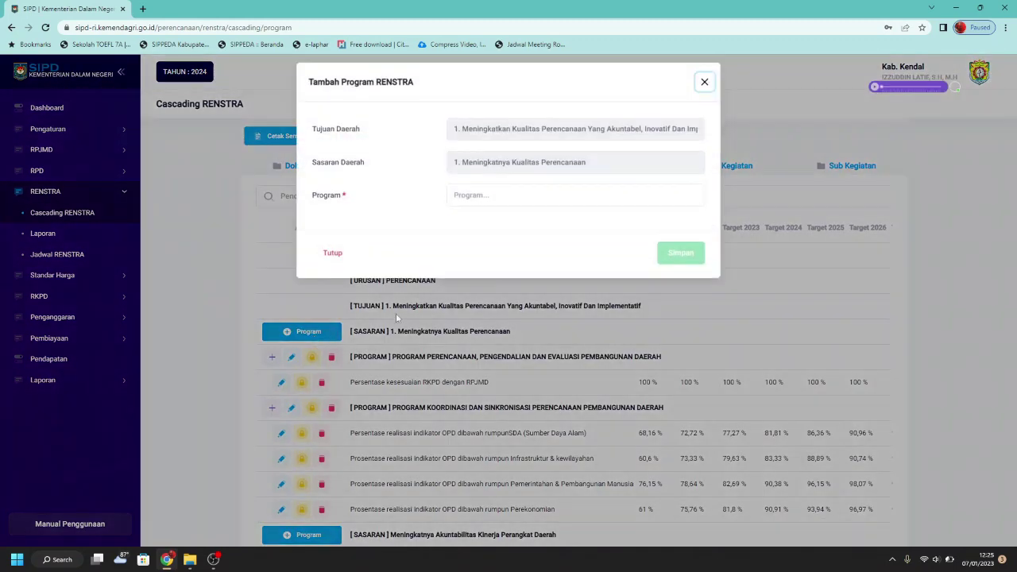
{"action": "left_click", "coordinate": [521, 197]}
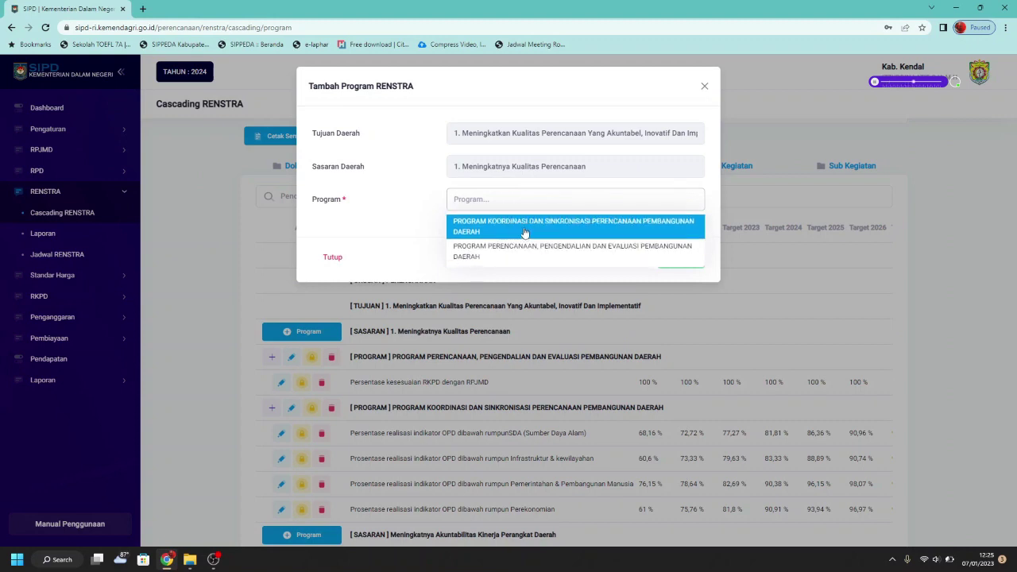
{"action": "left_click", "coordinate": [524, 230]}
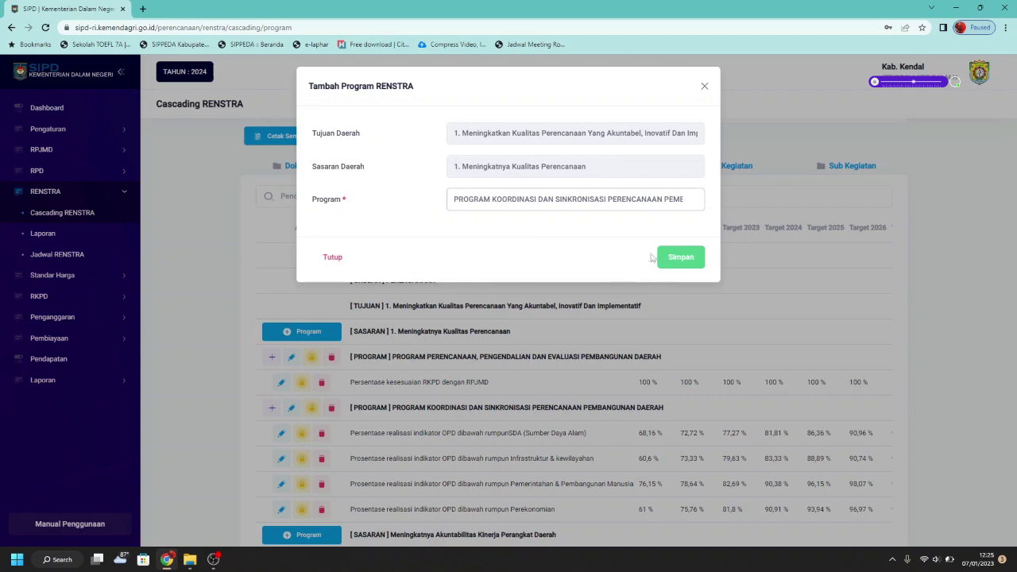
{"action": "left_click", "coordinate": [704, 86]}
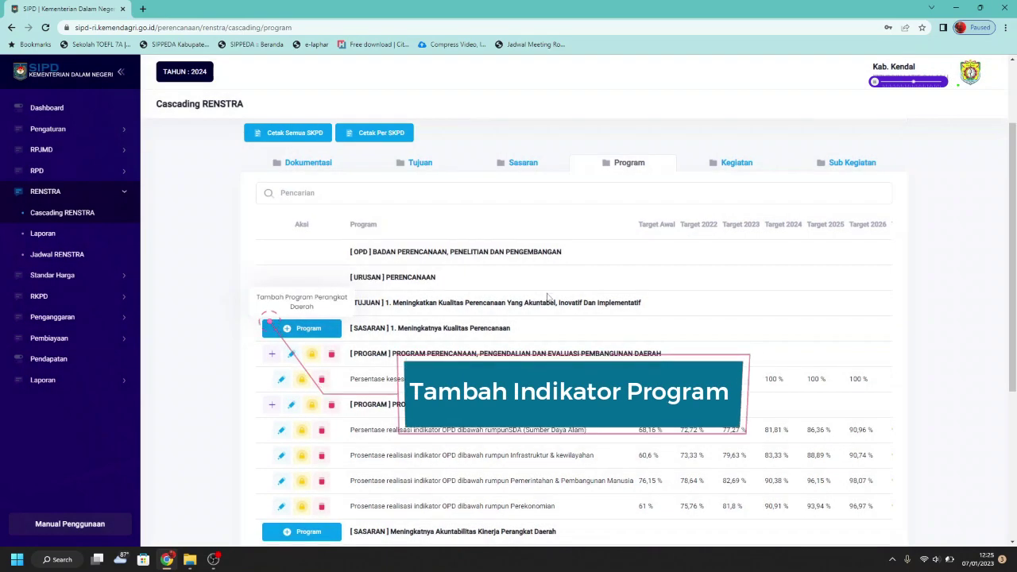
View the blank indicator, target, satuan and pagu fields for PROGRAM PERENCANAAN, PENGENDALIAN DAN EVALUASI PEMBANGUNAN DAERAH and close the form
{"action": "scroll", "coordinate": [455, 316], "scroll_direction": "down", "scroll_amount": 1}
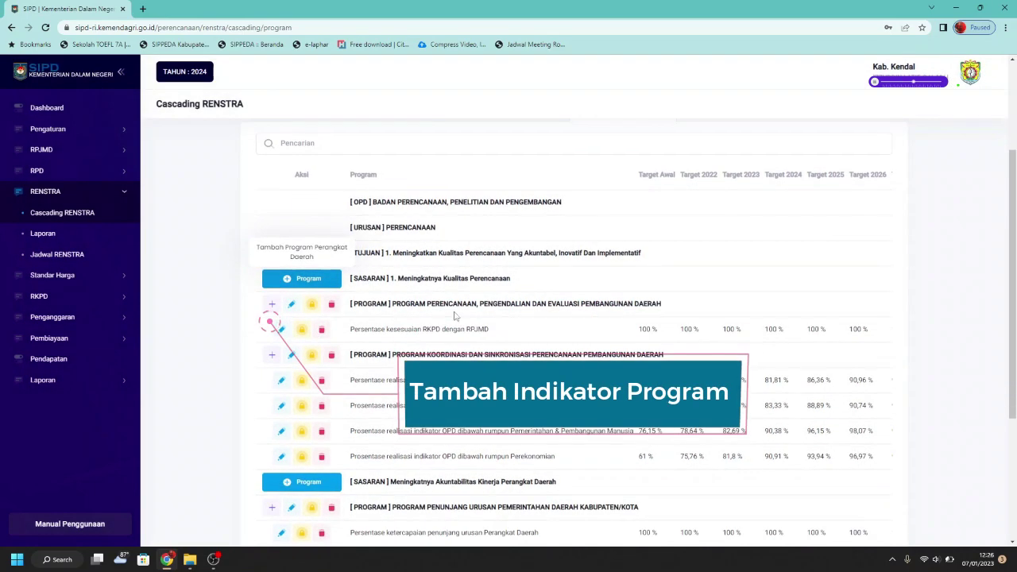
{"action": "left_click", "coordinate": [271, 306]}
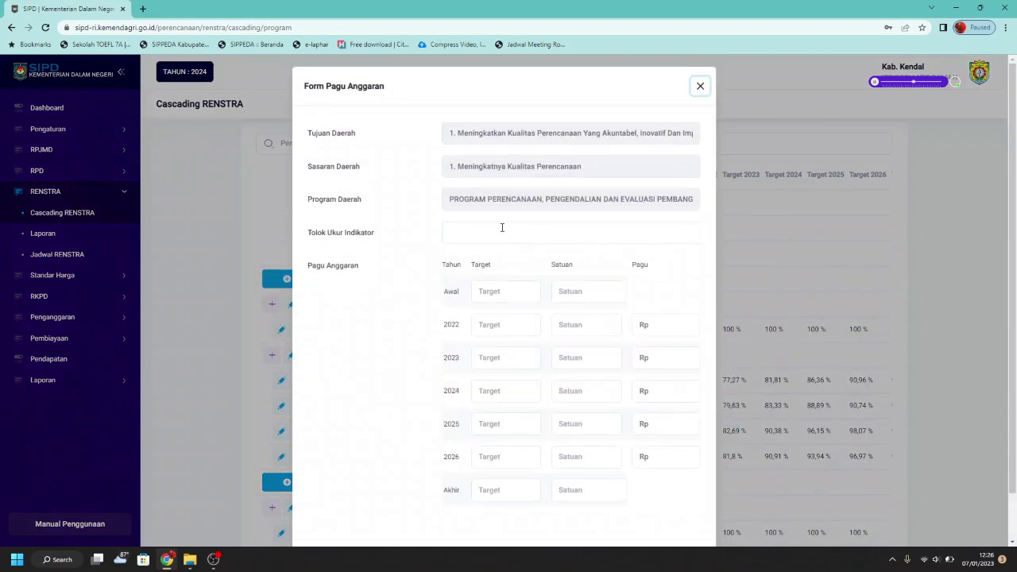
{"action": "left_click", "coordinate": [501, 228]}
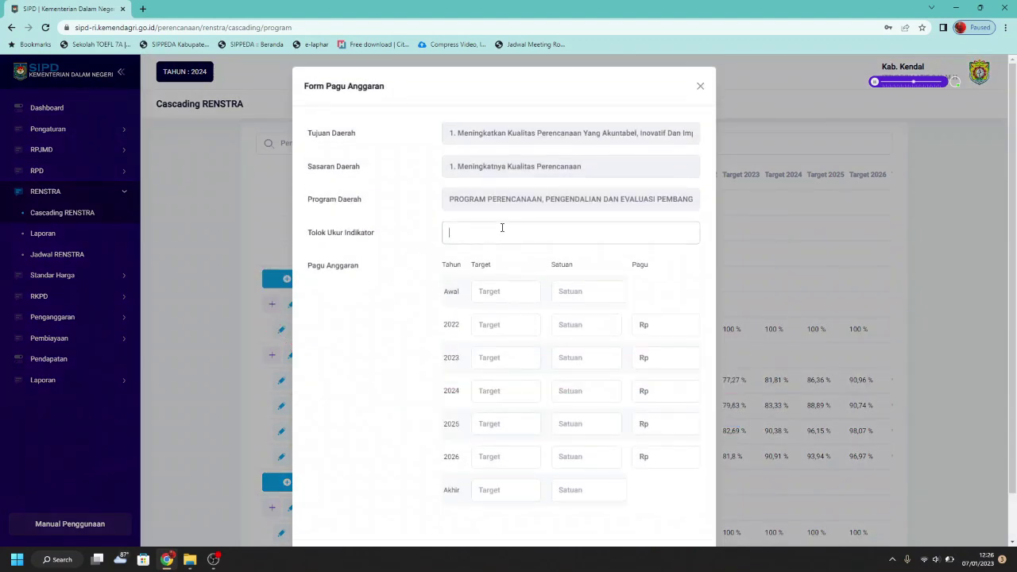
{"action": "left_click", "coordinate": [500, 293]}
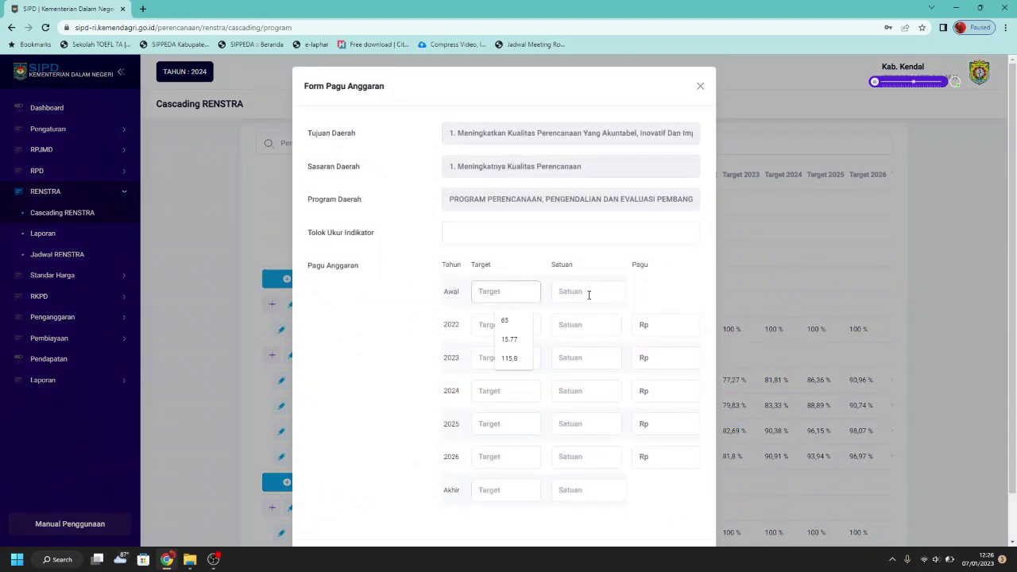
{"action": "left_click", "coordinate": [588, 291]}
{"action": "left_click", "coordinate": [674, 324]}
{"action": "scroll", "coordinate": [670, 303], "scroll_direction": "down", "scroll_amount": 1}
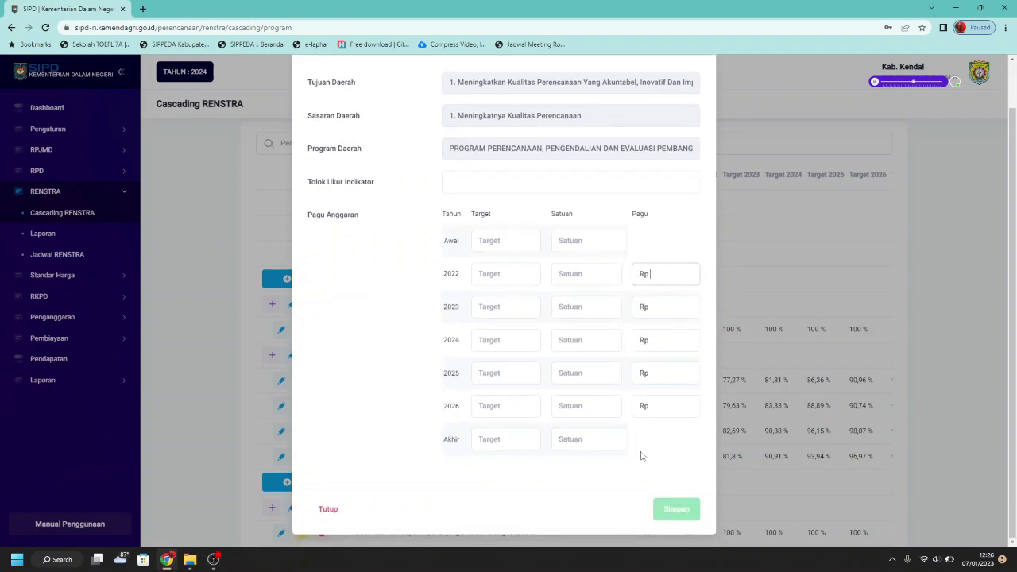
{"action": "scroll", "coordinate": [714, 97], "scroll_direction": "up", "scroll_amount": 1}
{"action": "left_click", "coordinate": [701, 86]}
View the Form Pagu Anggaran of the rumpun SDA (Sumber Daya Alam) indicator, close it unchanged, and review the remaining programs
{"action": "scroll", "coordinate": [355, 285], "scroll_direction": "down", "scroll_amount": 1}
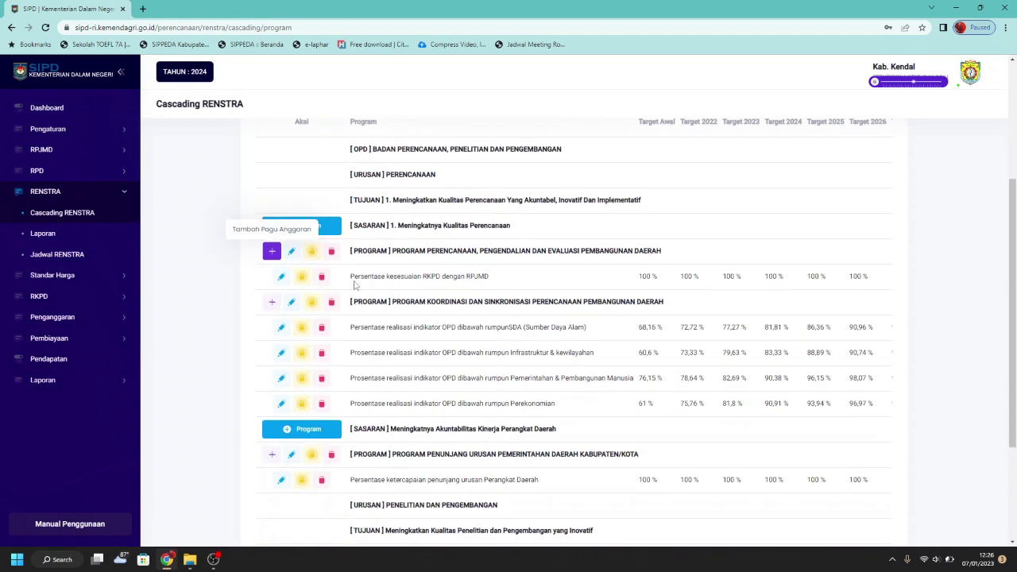
{"action": "scroll", "coordinate": [556, 329], "scroll_direction": "down", "scroll_amount": 1}
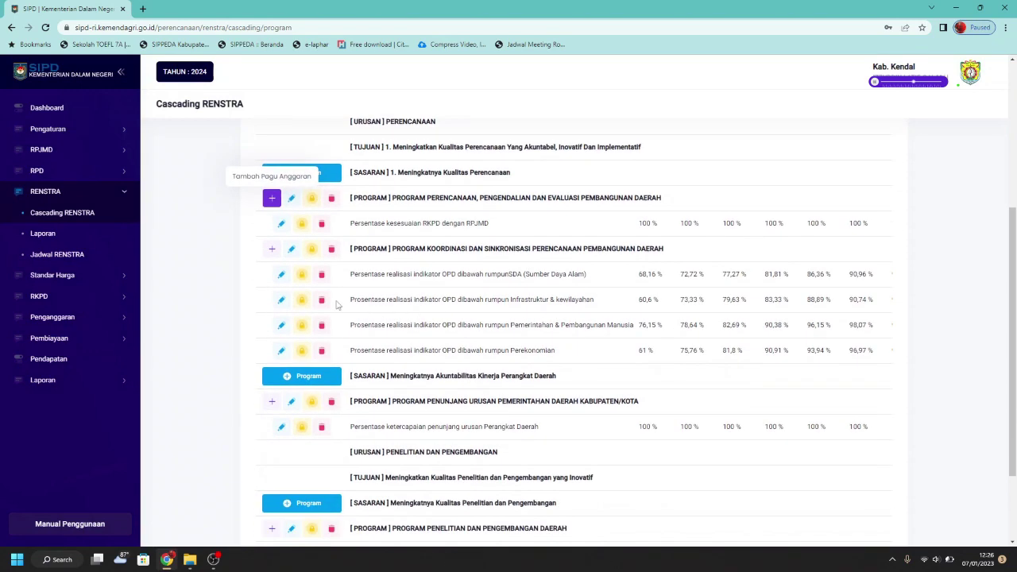
{"action": "left_click", "coordinate": [282, 275]}
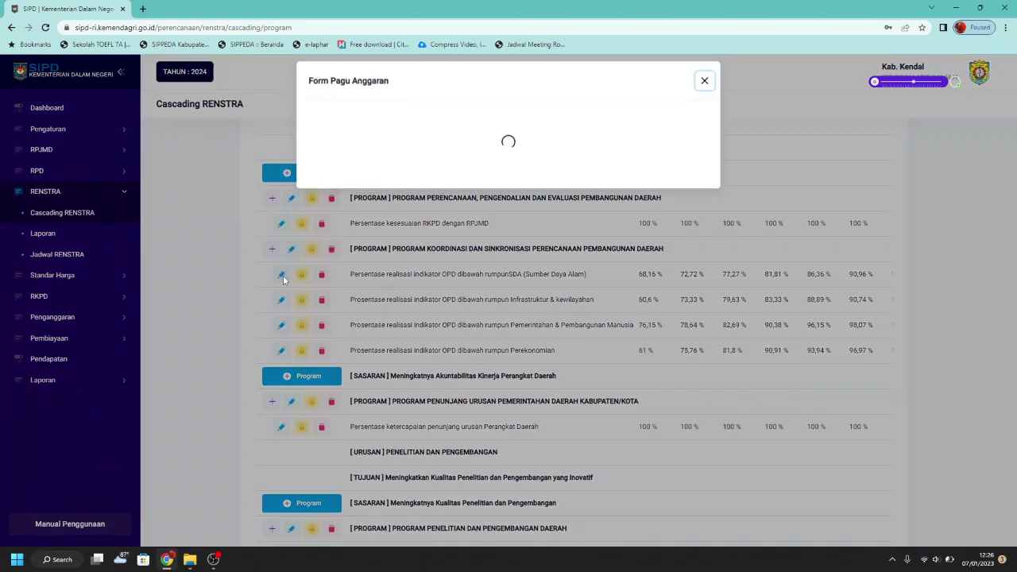
{"action": "left_click_drag", "start_coordinate": [468, 234], "coordinate": [602, 234]}
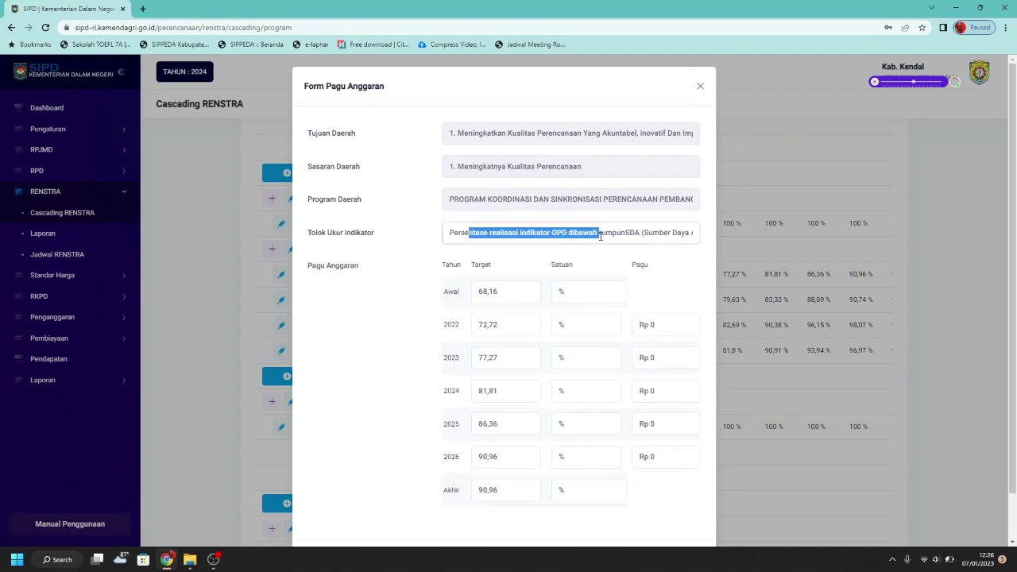
{"action": "left_click", "coordinate": [698, 85]}
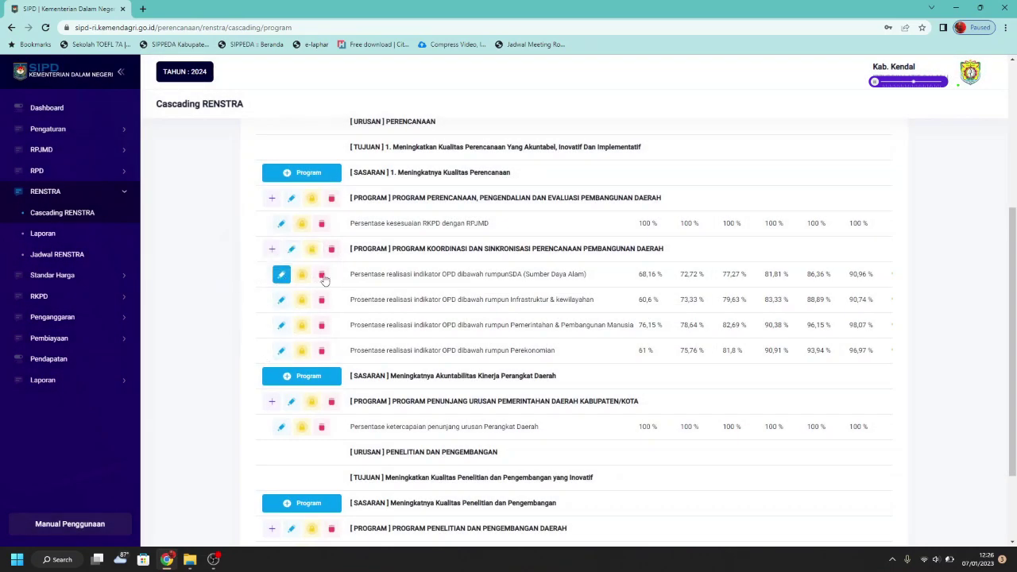
{"action": "scroll", "coordinate": [310, 445], "scroll_direction": "down", "scroll_amount": 3}
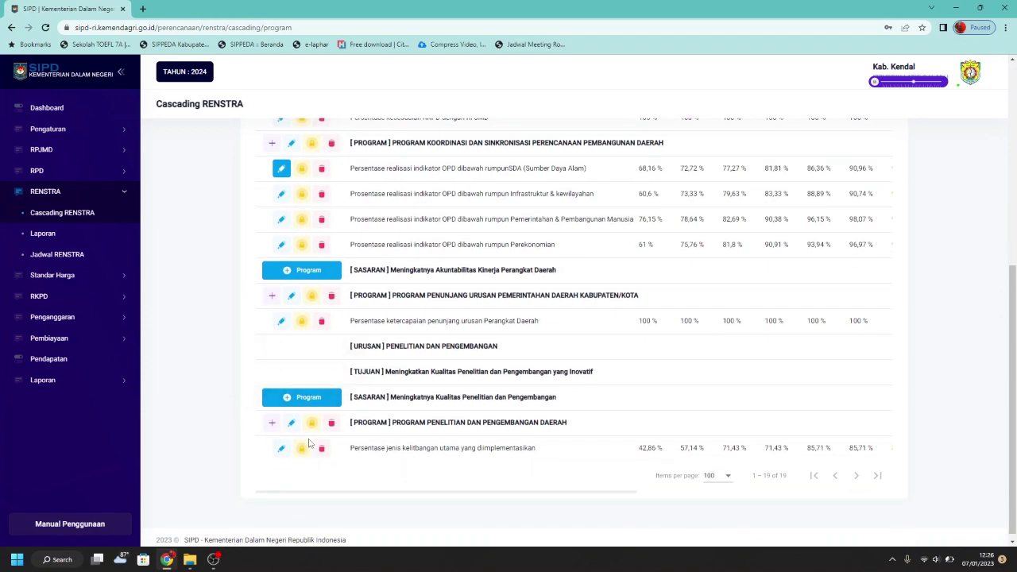
Switch Cascading RENSTRA to the Kegiatan list and review the kegiatan listed under each program
{"action": "scroll", "coordinate": [309, 443], "scroll_direction": "up", "scroll_amount": 5}
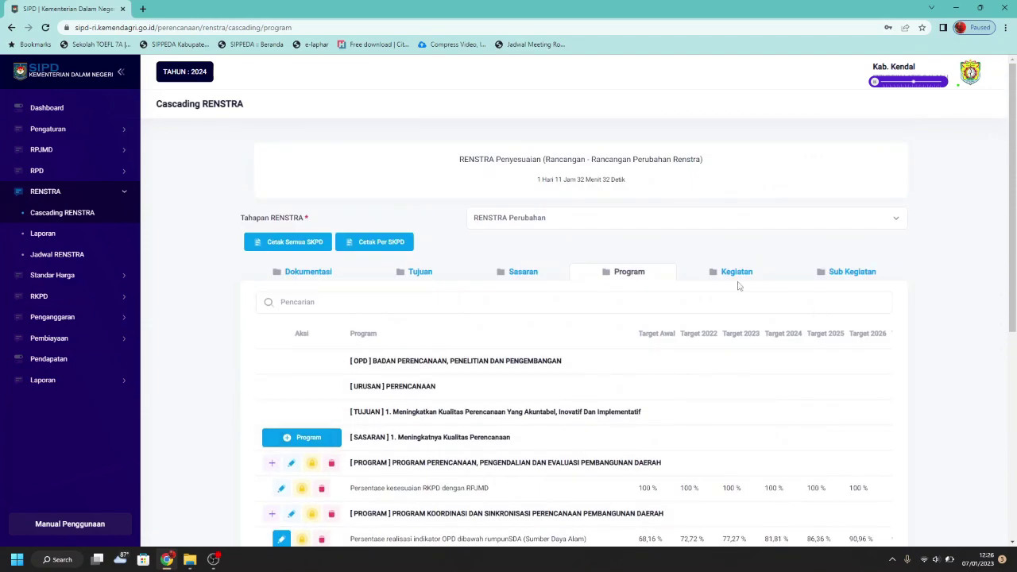
{"action": "left_click", "coordinate": [734, 274]}
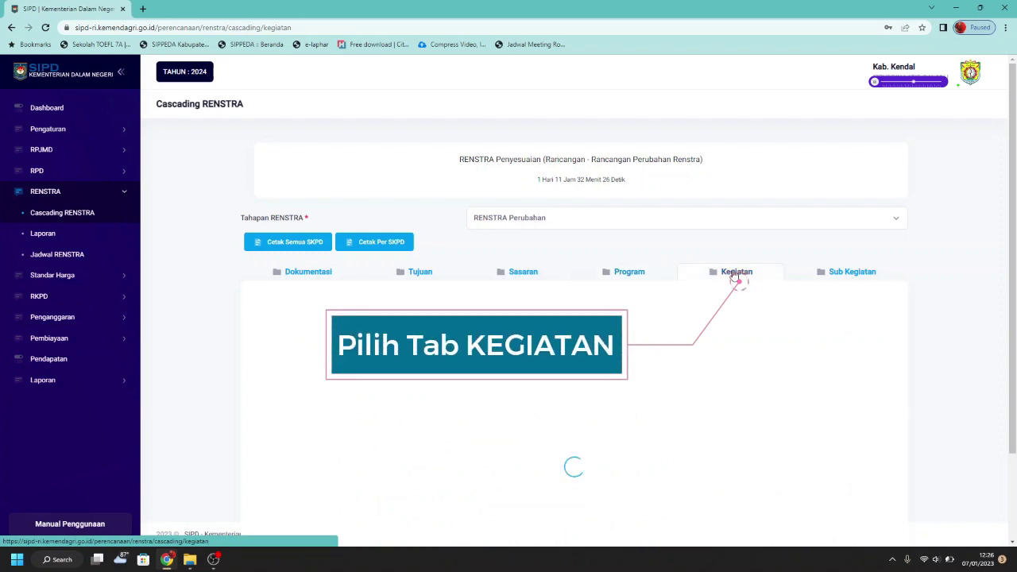
{"action": "scroll", "coordinate": [729, 278], "scroll_direction": "down", "scroll_amount": 2}
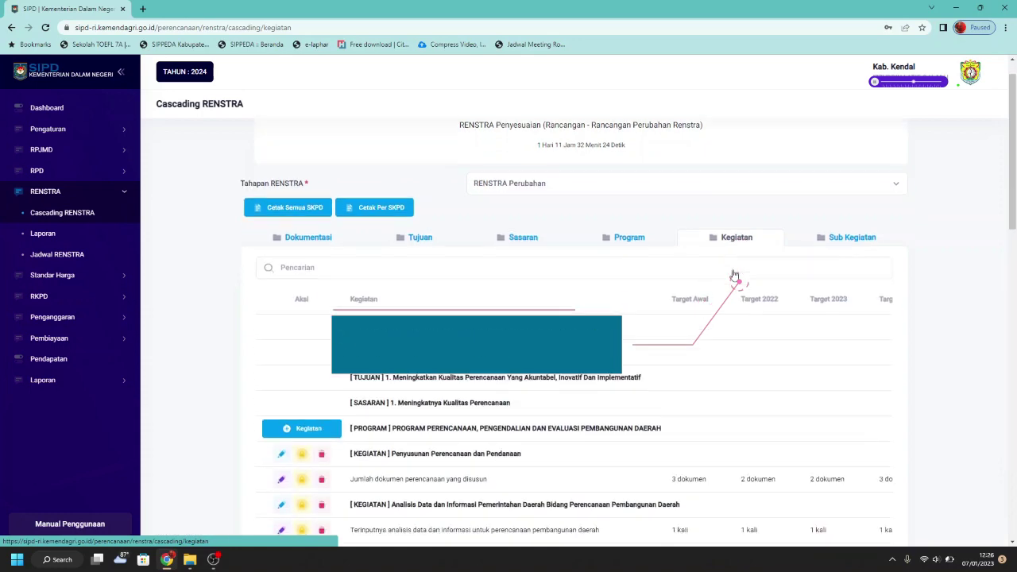
{"action": "scroll", "coordinate": [724, 278], "scroll_direction": "down", "scroll_amount": 1}
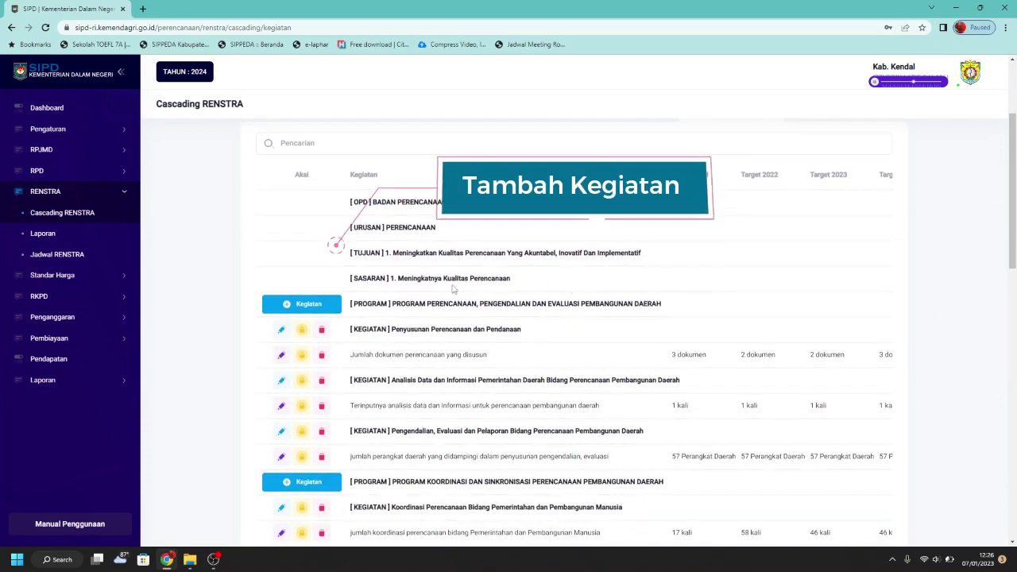
{"action": "scroll", "coordinate": [449, 289], "scroll_direction": "down", "scroll_amount": 1}
{"action": "scroll", "coordinate": [449, 290], "scroll_direction": "up", "scroll_amount": 4}
{"action": "scroll", "coordinate": [447, 286], "scroll_direction": "down", "scroll_amount": 4}
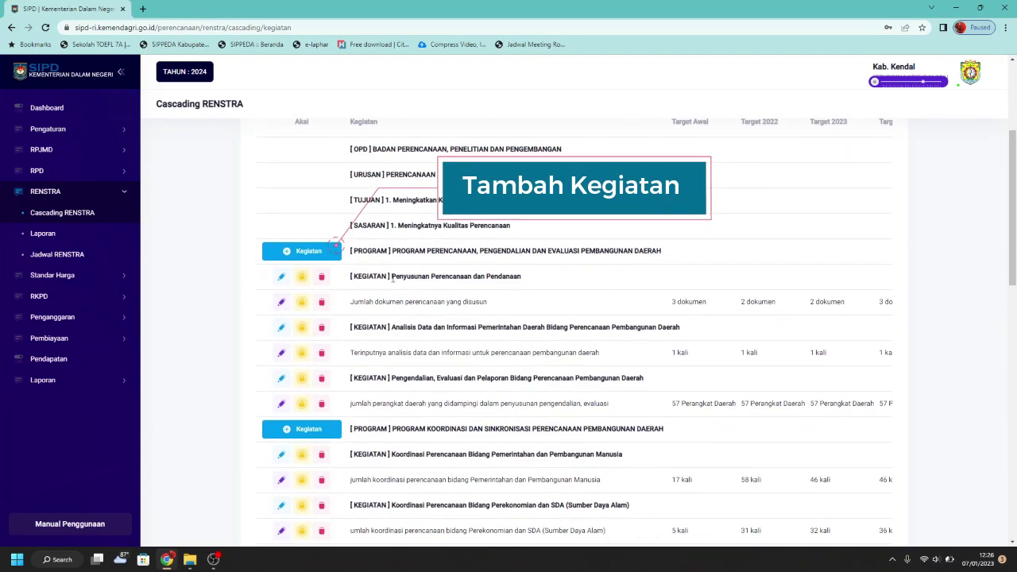
Try to add Penyusunan Perencanaan dan Pendanaan as a kegiatan of PROGRAM PERENCANAAN, PENGENDALIAN DAN EVALUASI PEMBANGUNAN DAERAH
{"action": "left_click", "coordinate": [322, 251]}
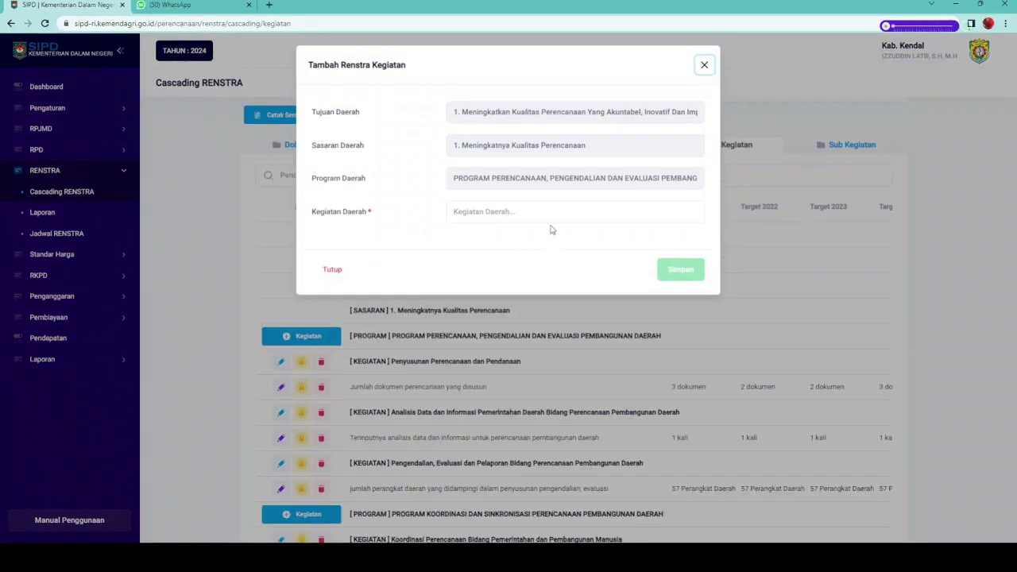
{"action": "left_click", "coordinate": [552, 222]}
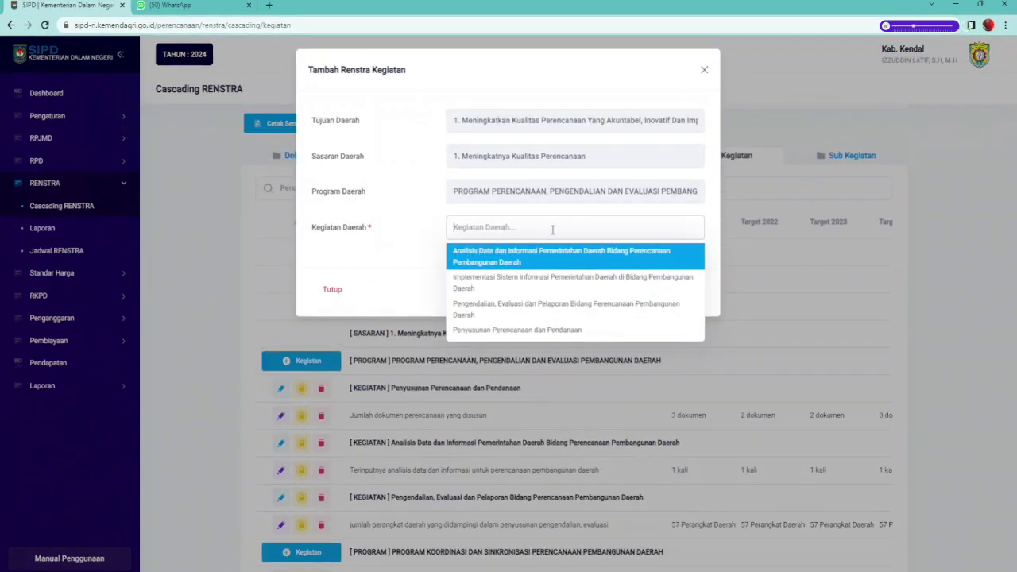
{"action": "type", "text": "pe"}
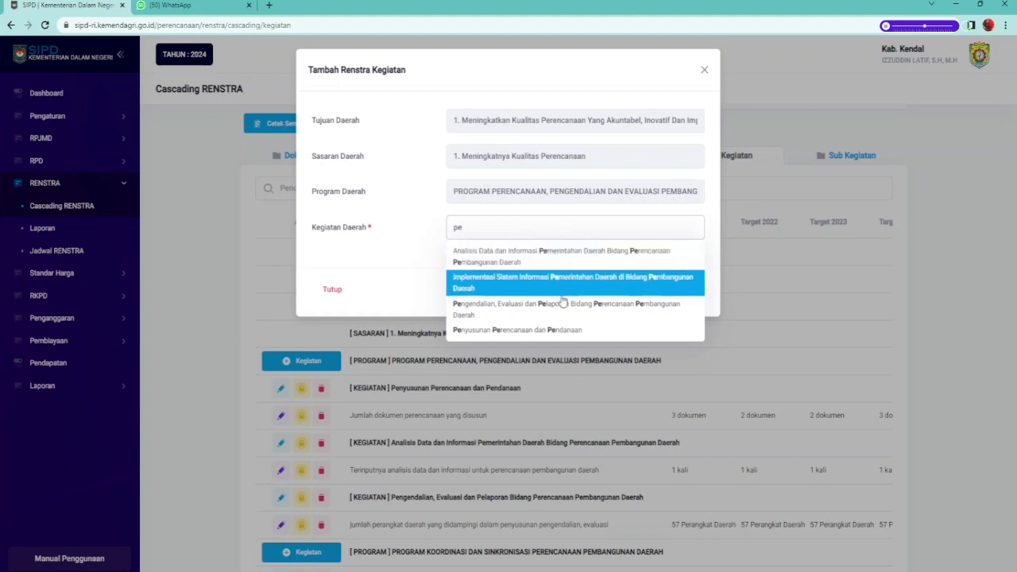
{"action": "left_click", "coordinate": [555, 334]}
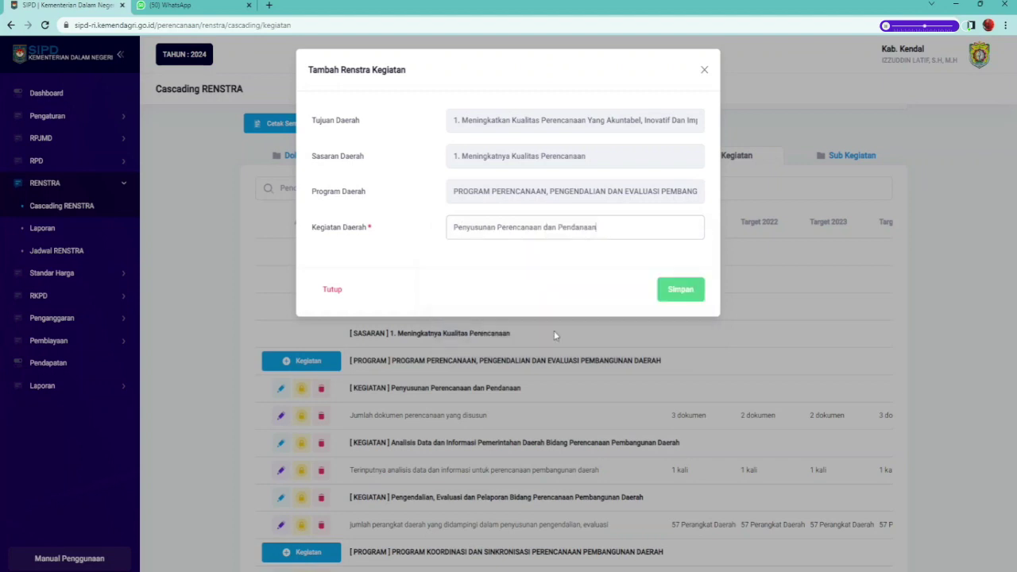
{"action": "left_click", "coordinate": [699, 296]}
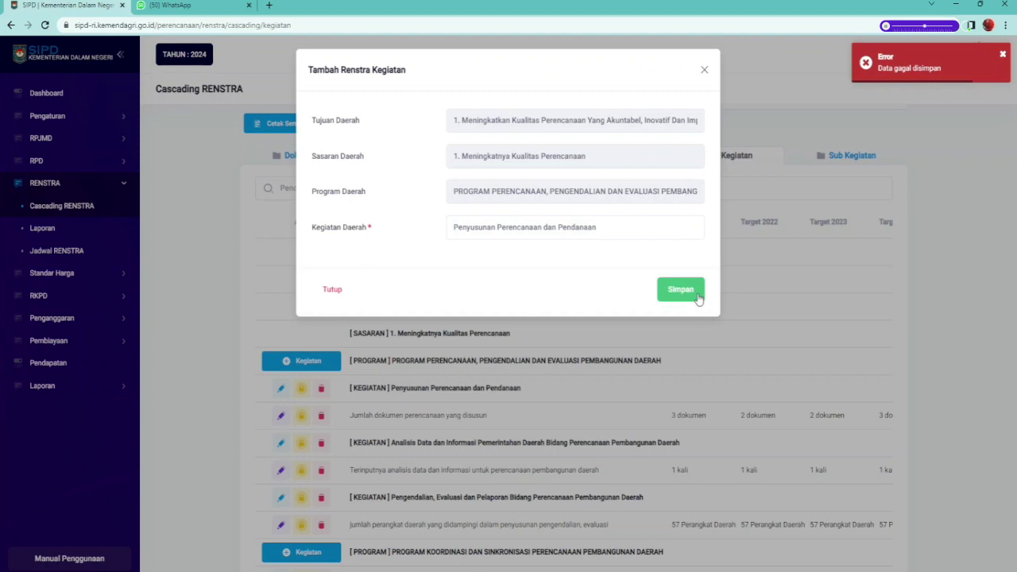
Change the kegiatan in the form to Implementasi Sistem Informasi Pemerintahan Daerah di Bidang Pembangunan Daerah and save it
{"action": "left_click", "coordinate": [635, 224]}
{"action": "left_click", "coordinate": [614, 290]}
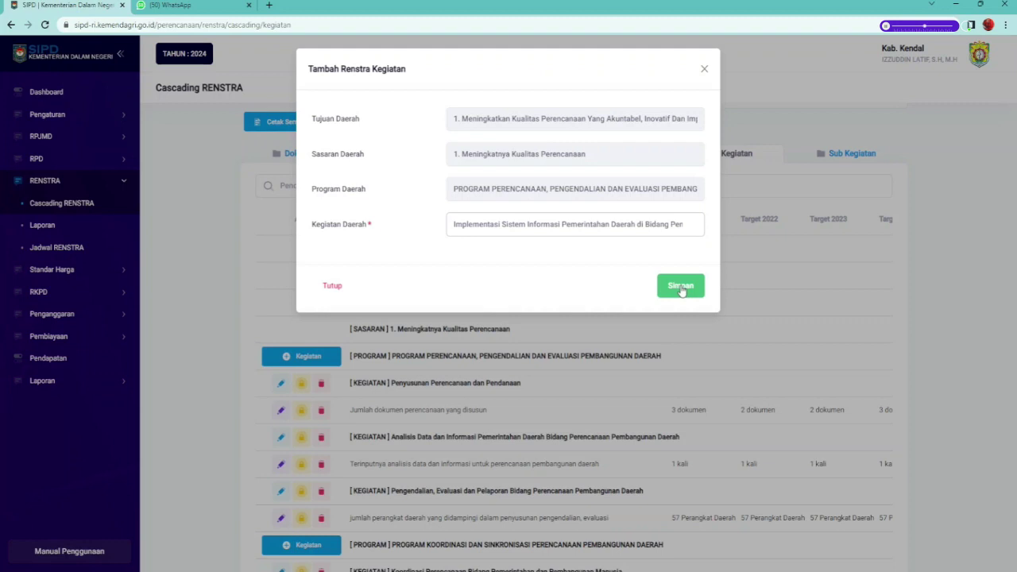
{"action": "left_click", "coordinate": [681, 286]}
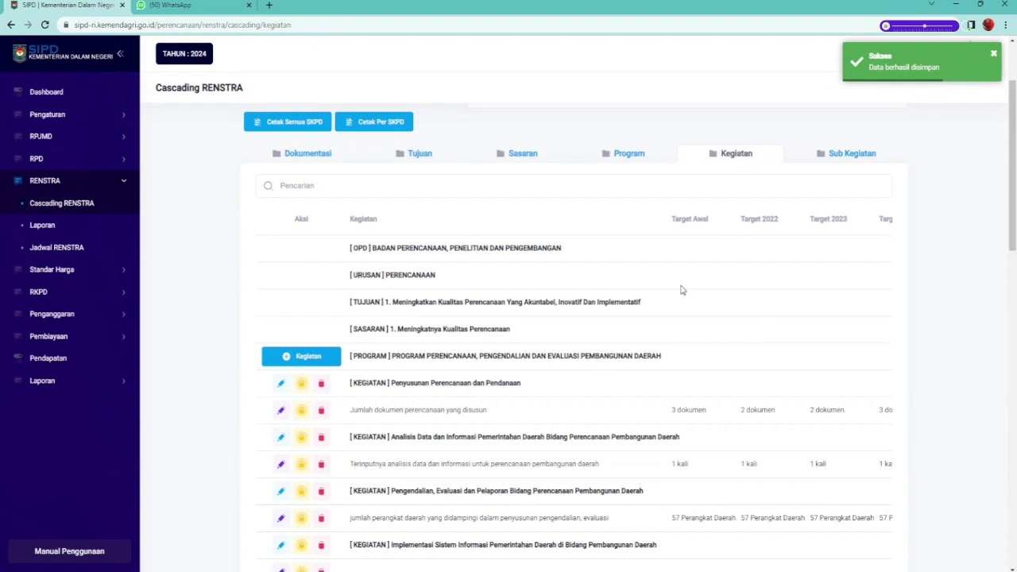
For the new Implementasi Sistem Informasi kegiatan, enter the indicator "jumlah sistem yang dipelihara" with an Awal target of 2 and satuan "sistem"
{"action": "scroll", "coordinate": [656, 345], "scroll_direction": "down", "scroll_amount": 2}
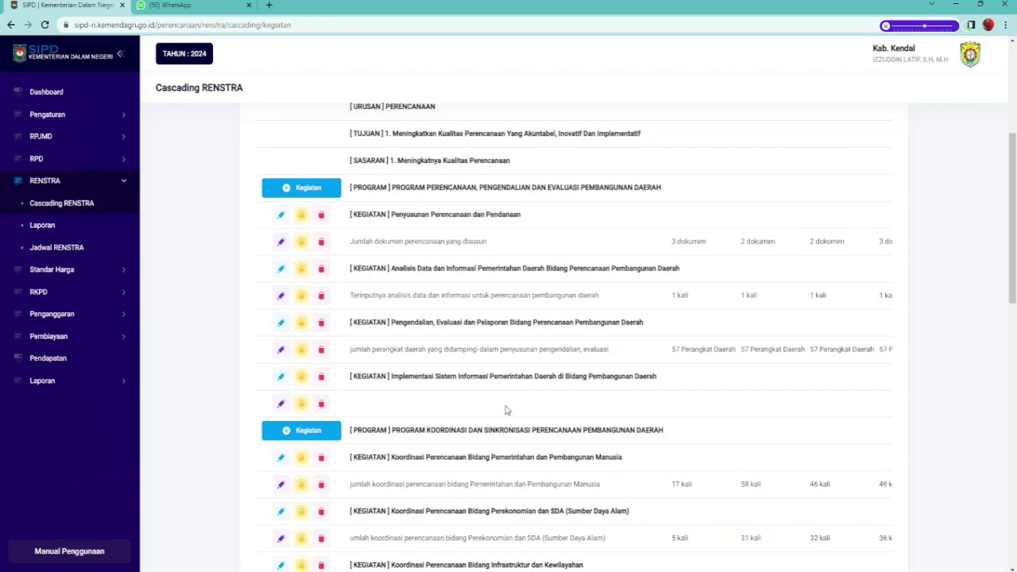
{"action": "left_click", "coordinate": [281, 403]}
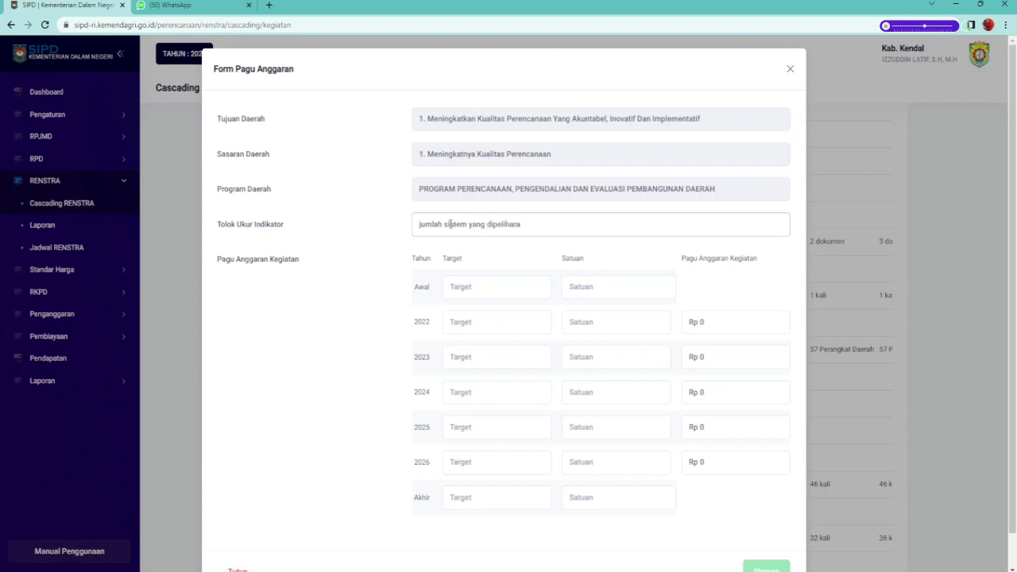
{"action": "left_click", "coordinate": [495, 286]}
{"action": "type", "text": "2"}
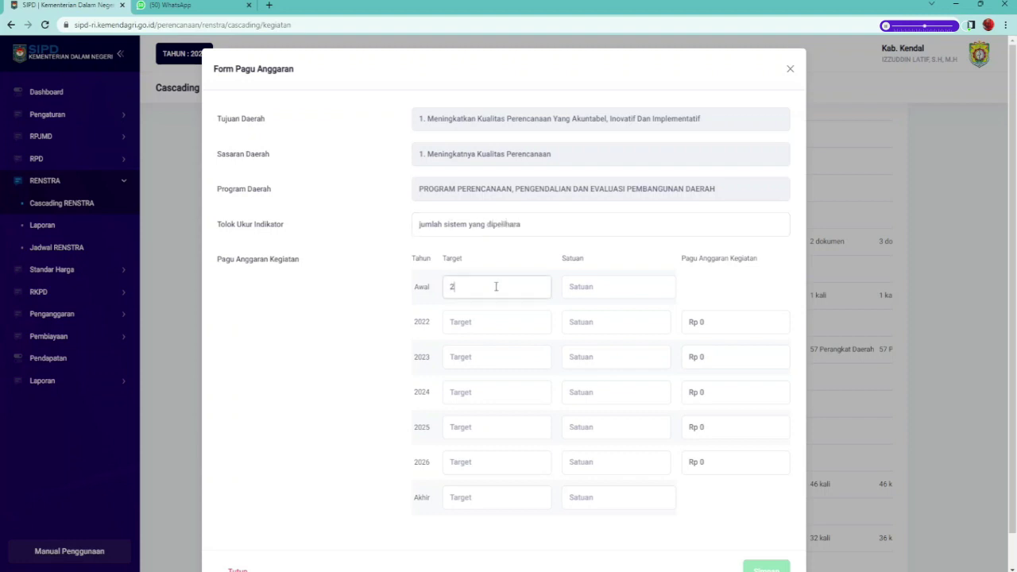
{"action": "type", "text": "sistem"}
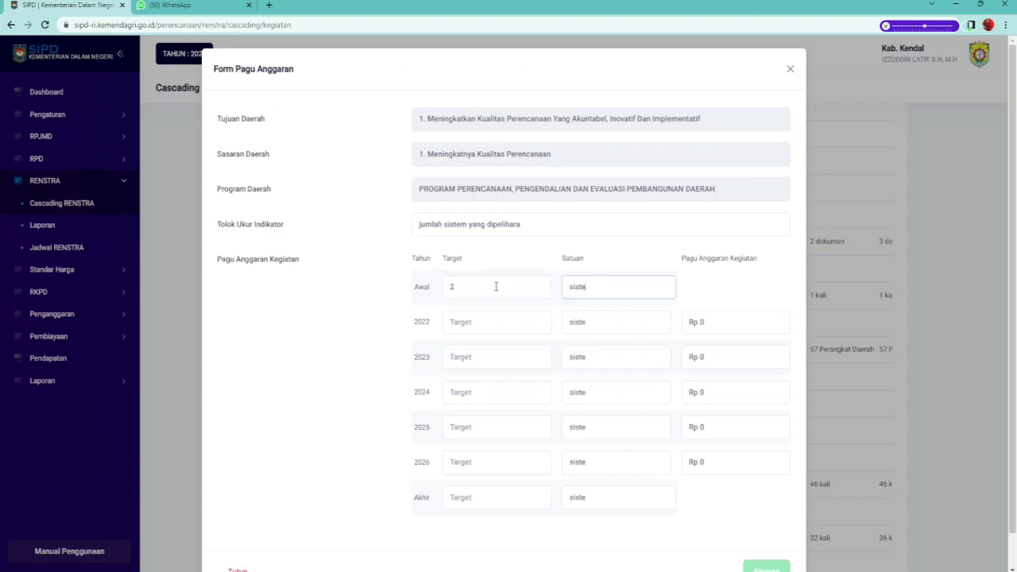
Set the indicator's target to 2 for each year from 2022 to 2026 and for Akhir
{"action": "left_click", "coordinate": [467, 322]}
{"action": "type", "text": "2"}
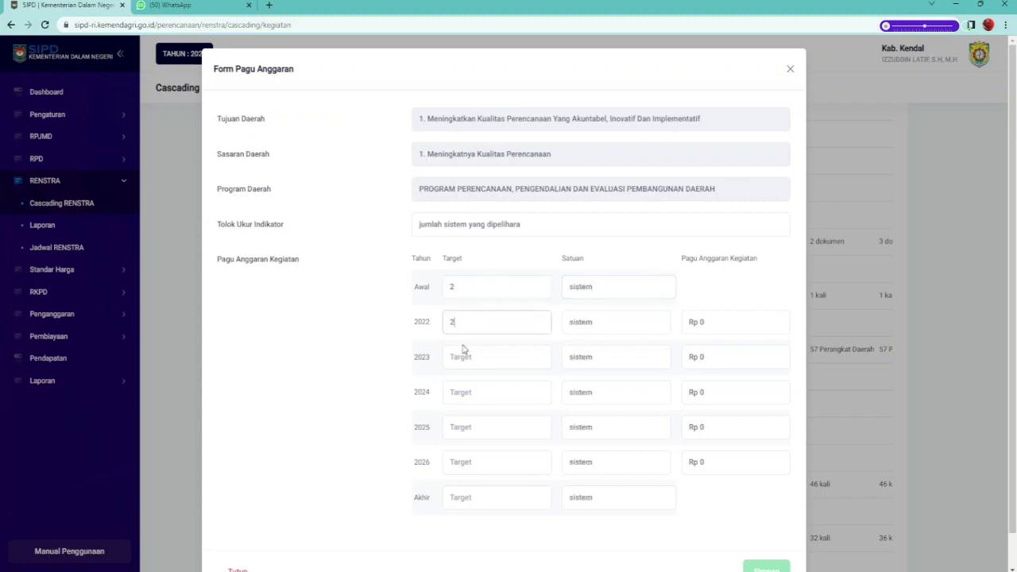
{"action": "left_click", "coordinate": [465, 354]}
{"action": "type", "text": "2"}
{"action": "left_click", "coordinate": [461, 397]}
{"action": "type", "text": "2"}
{"action": "left_click", "coordinate": [458, 428]}
{"action": "type", "text": "2"}
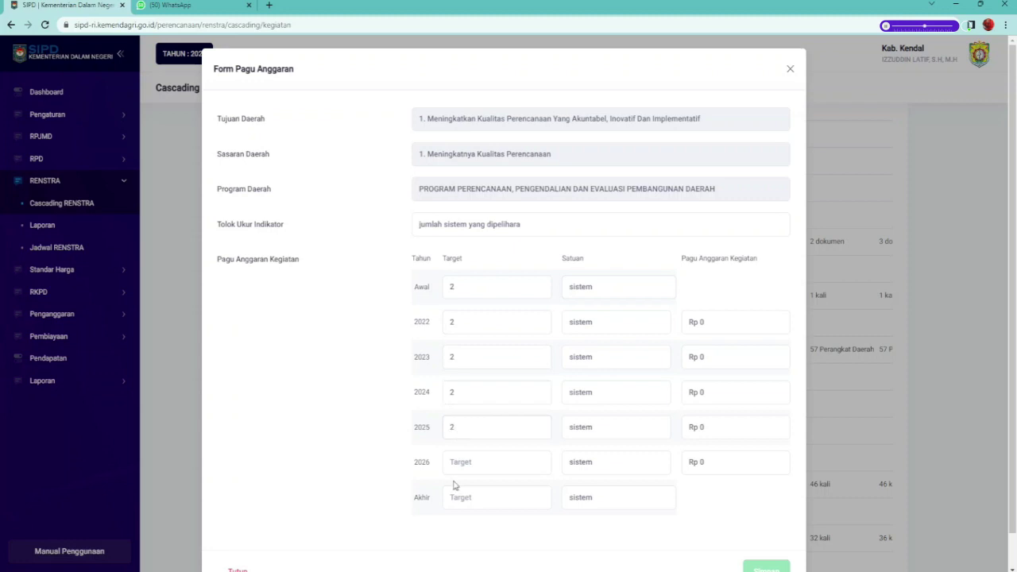
{"action": "left_click", "coordinate": [455, 464]}
{"action": "type", "text": "2"}
{"action": "left_click", "coordinate": [454, 501]}
{"action": "type", "text": "2"}
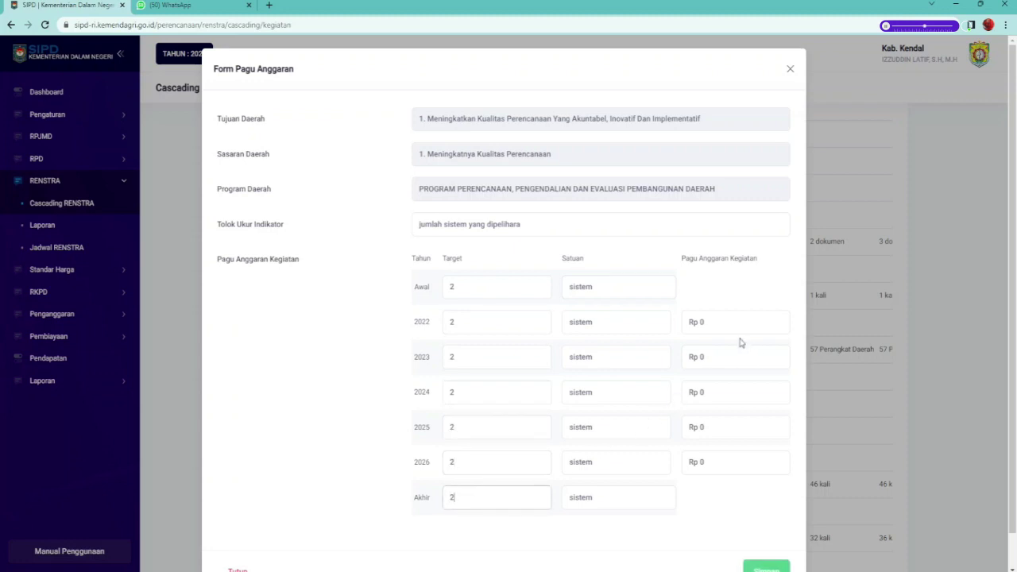
{"action": "left_click", "coordinate": [659, 314]}
{"action": "type", "text": "100"}
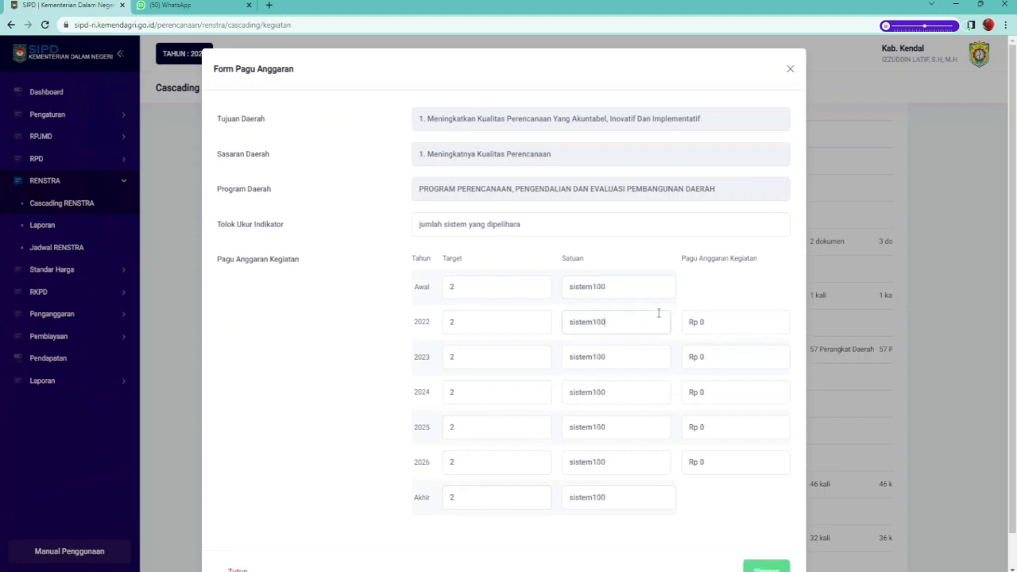
{"action": "key", "text": "BackSpace"}
{"action": "key", "text": "BackSpace"}
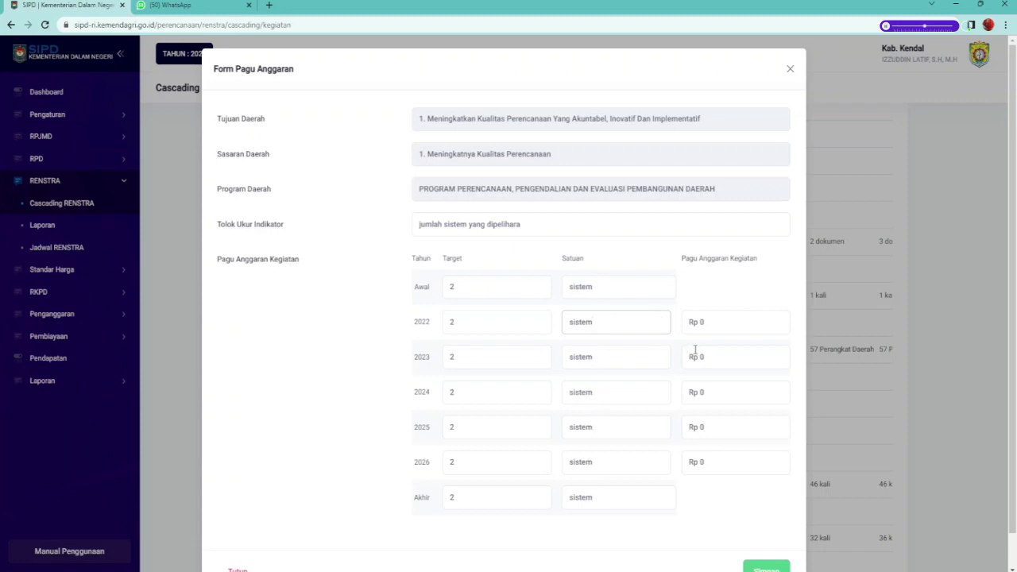
Set the Pagu Anggaran Kegiatan to Rp 100,000,000 for each year from 2022 to 2026 and save the form
{"action": "left_click", "coordinate": [762, 321]}
{"action": "type", "text": "100,000,000"}
{"action": "double_click", "coordinate": [700, 319]}
{"action": "key", "text": "ctrl+c"}
{"action": "left_click", "coordinate": [702, 360]}
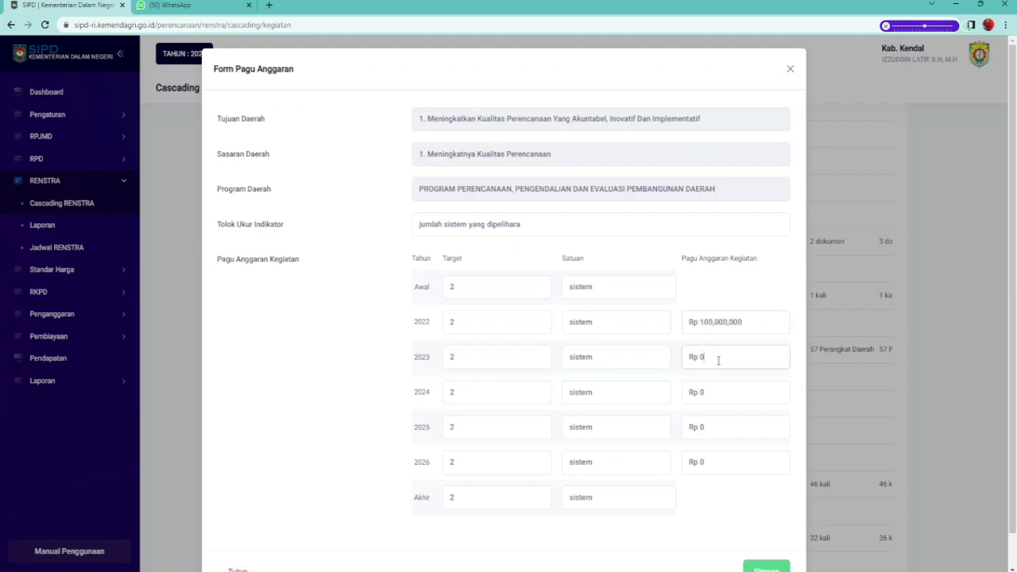
{"action": "key", "text": "ctrl+v"}
{"action": "left_click", "coordinate": [720, 390]}
{"action": "key", "text": "ctrl+v"}
{"action": "left_click", "coordinate": [723, 427]}
{"action": "key", "text": "ctrl+v"}
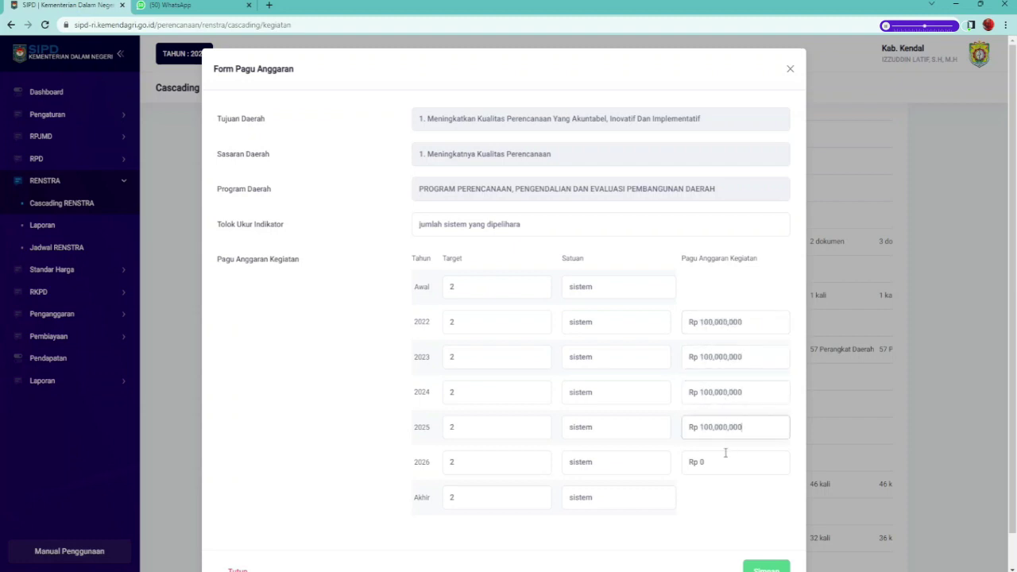
{"action": "left_click", "coordinate": [725, 464]}
{"action": "key", "text": "ctrl+v"}
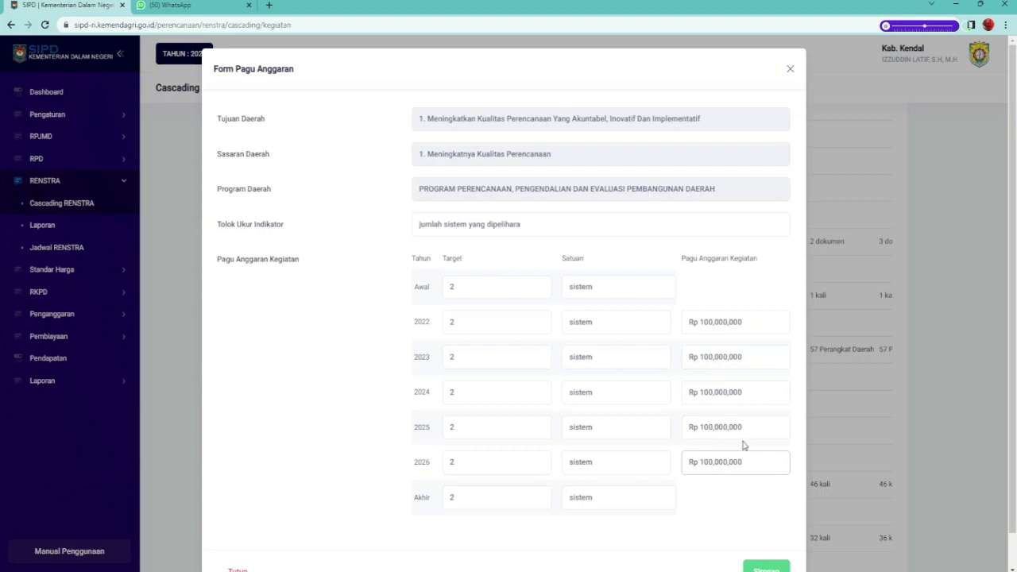
{"action": "left_click", "coordinate": [759, 567]}
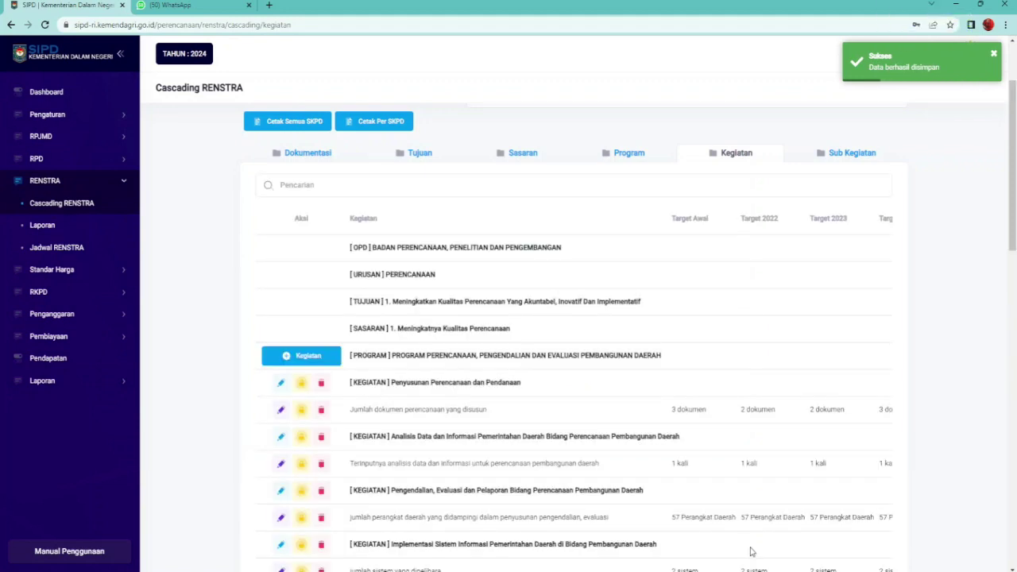
{"action": "scroll", "coordinate": [751, 551], "scroll_direction": "down", "scroll_amount": 1}
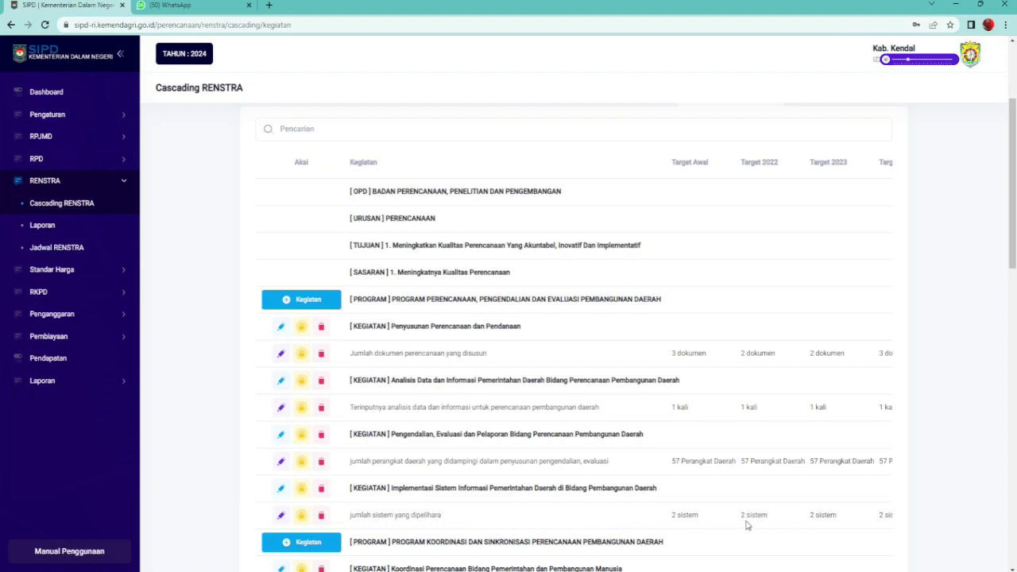
In the Sub Kegiatan list, add Analisis Kondisi Daerah, Permasalahan, dan Isu Strategis Pembangunan Daerah under the kegiatan Penyusunan Perencanaan dan Pendanaan and save it
{"action": "scroll", "coordinate": [745, 524], "scroll_direction": "up", "scroll_amount": 2}
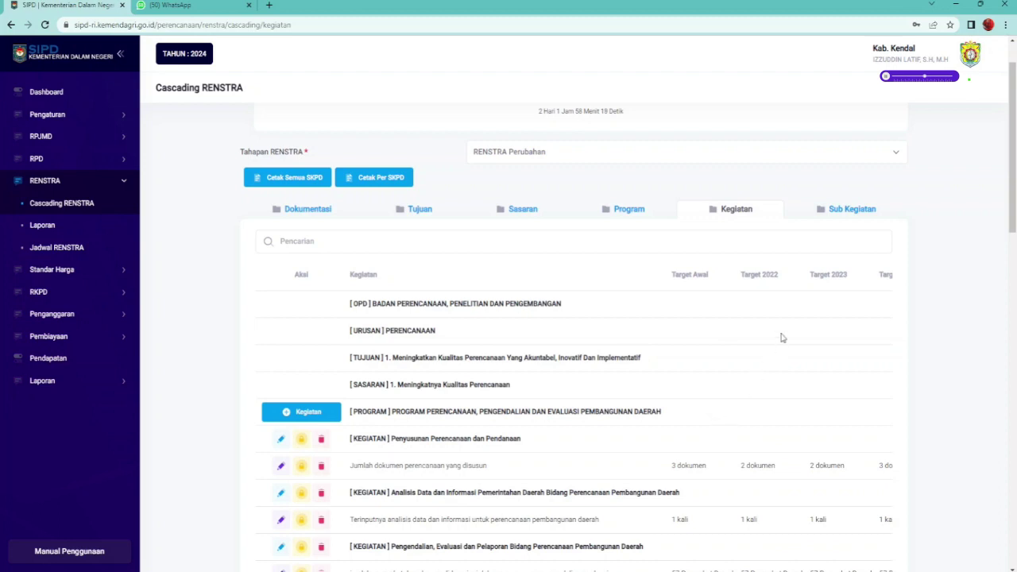
{"action": "left_click", "coordinate": [824, 212]}
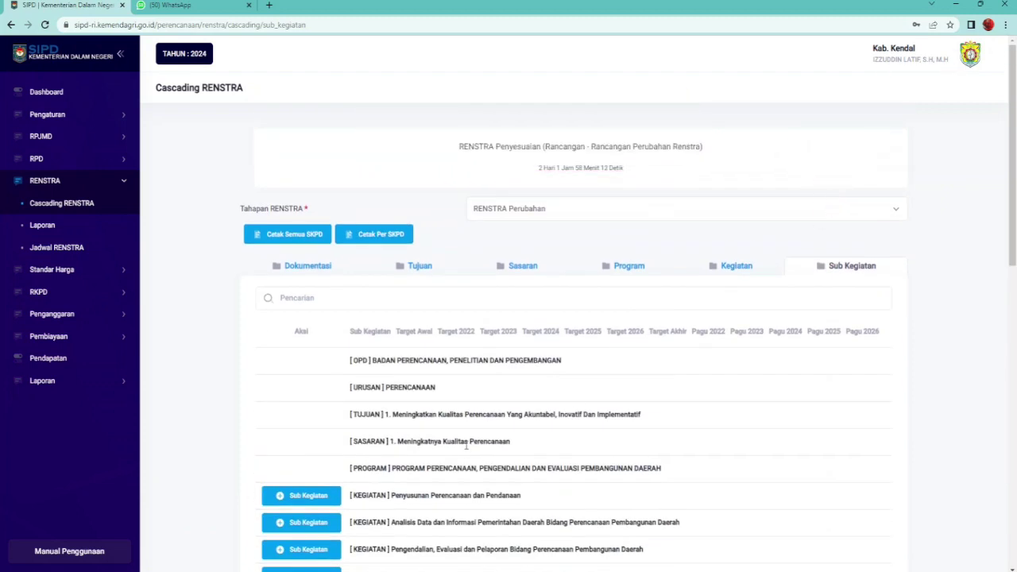
{"action": "scroll", "coordinate": [466, 446], "scroll_direction": "down", "scroll_amount": 1}
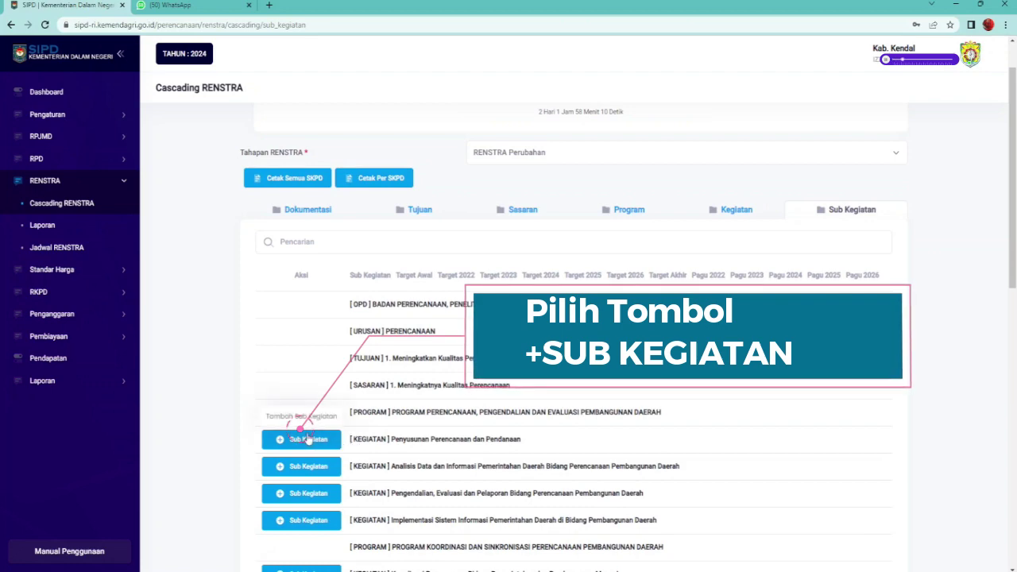
{"action": "left_click", "coordinate": [308, 438]}
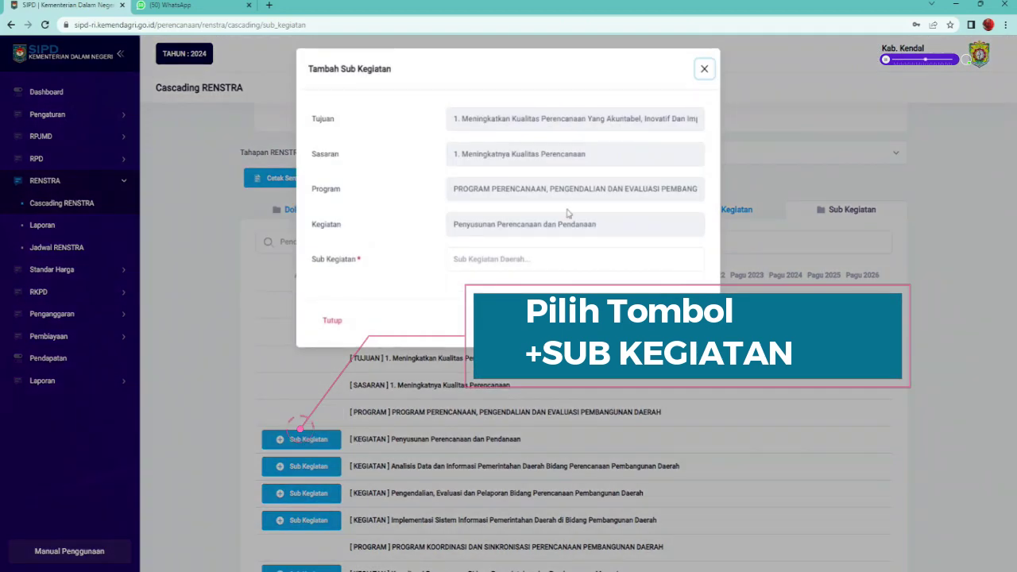
{"action": "left_click", "coordinate": [550, 259]}
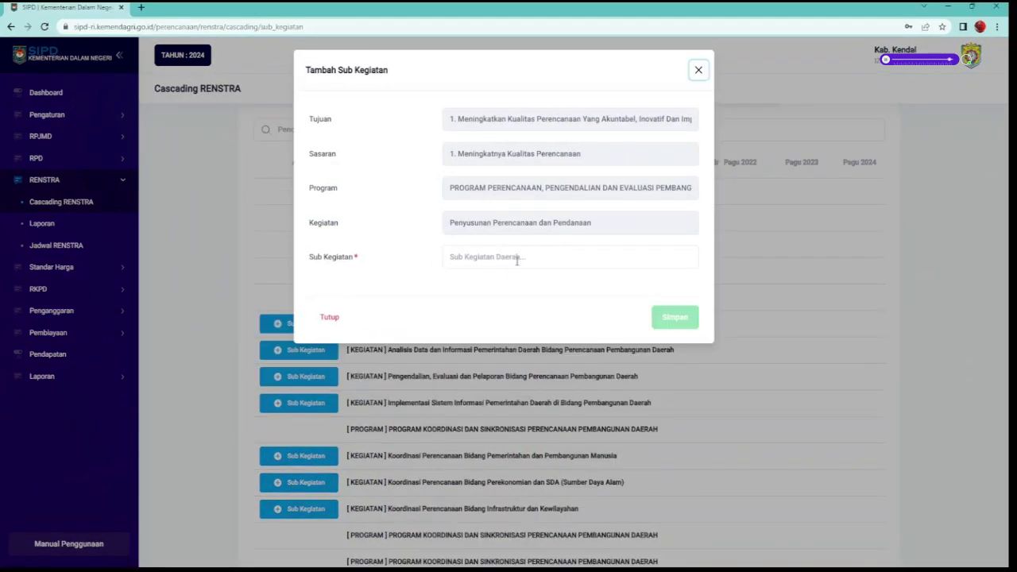
{"action": "left_click", "coordinate": [517, 256]}
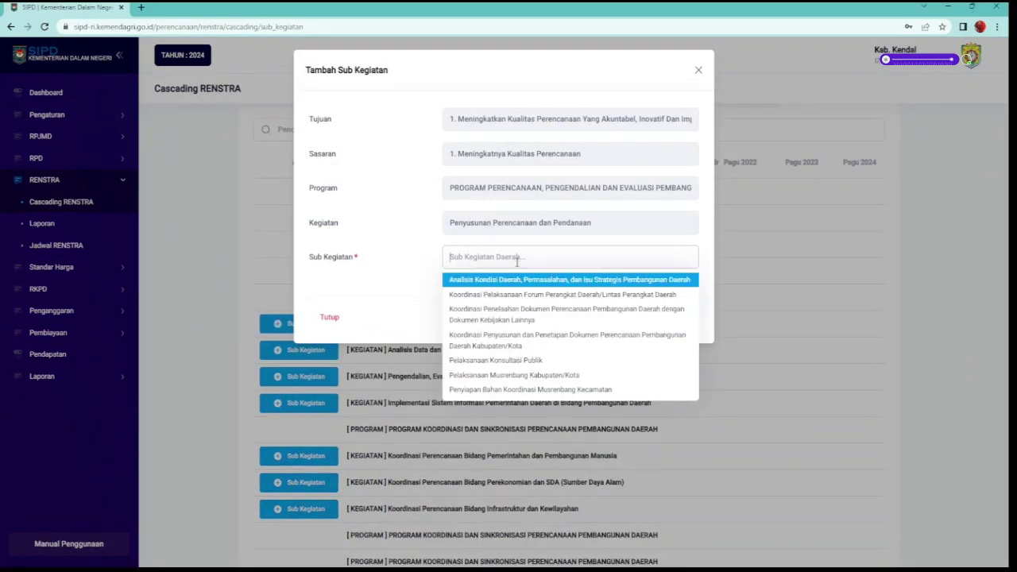
{"action": "left_click", "coordinate": [516, 280]}
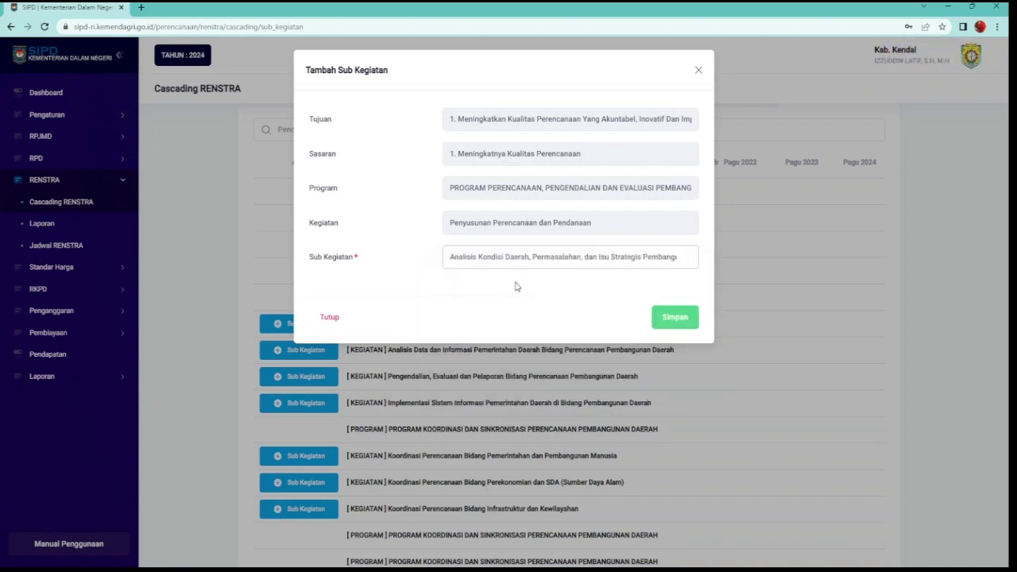
{"action": "left_click", "coordinate": [671, 318]}
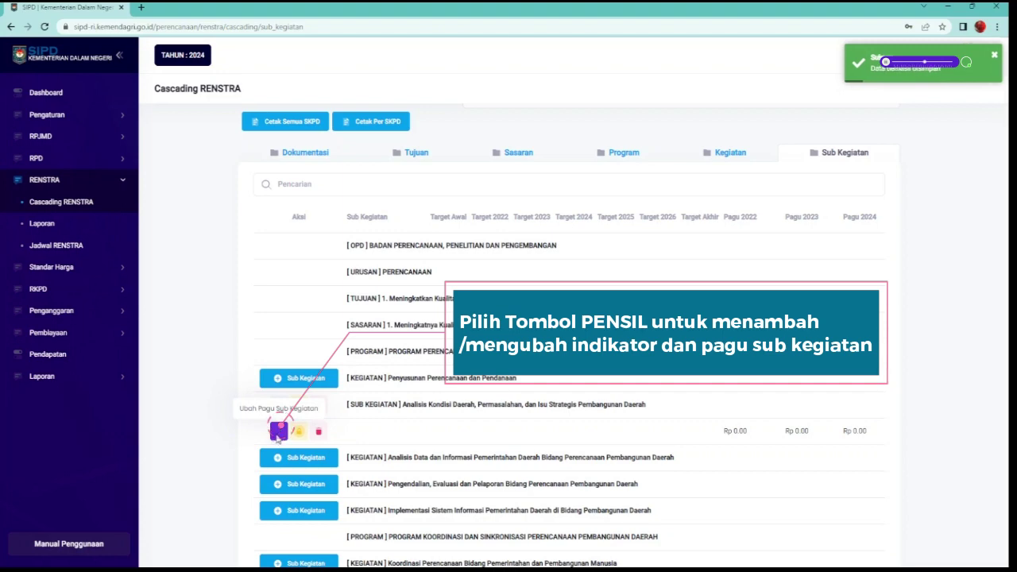
For the Analisis Kondisi Daerah sub kegiatan, enter the indicator "jumlah dokumen isu strategis yang disusun" with an Awal target of 2 and satuan "dokumen"
{"action": "left_click", "coordinate": [278, 431]}
{"action": "left_click", "coordinate": [434, 260]}
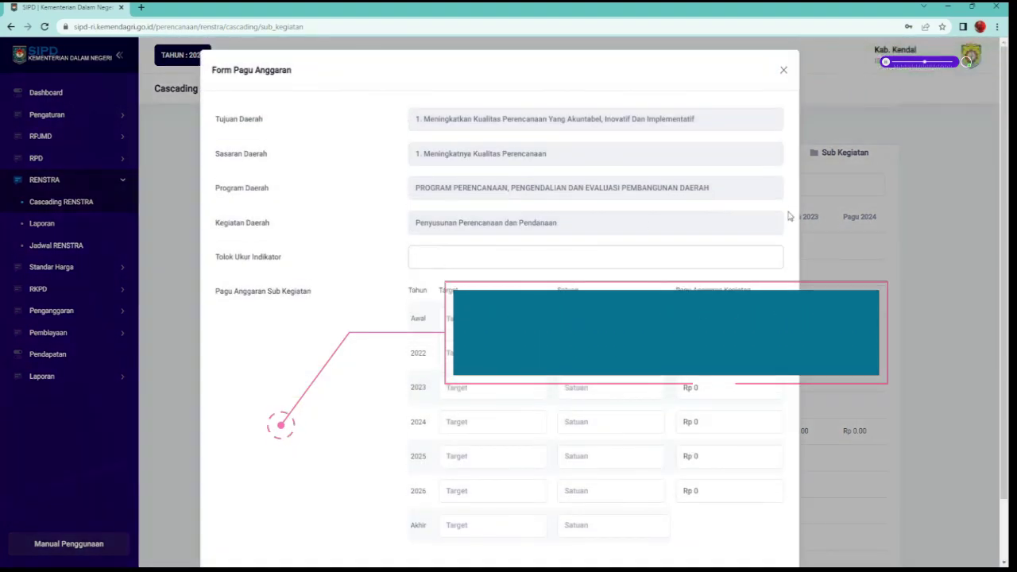
{"action": "type", "text": "jumlah dokume"}
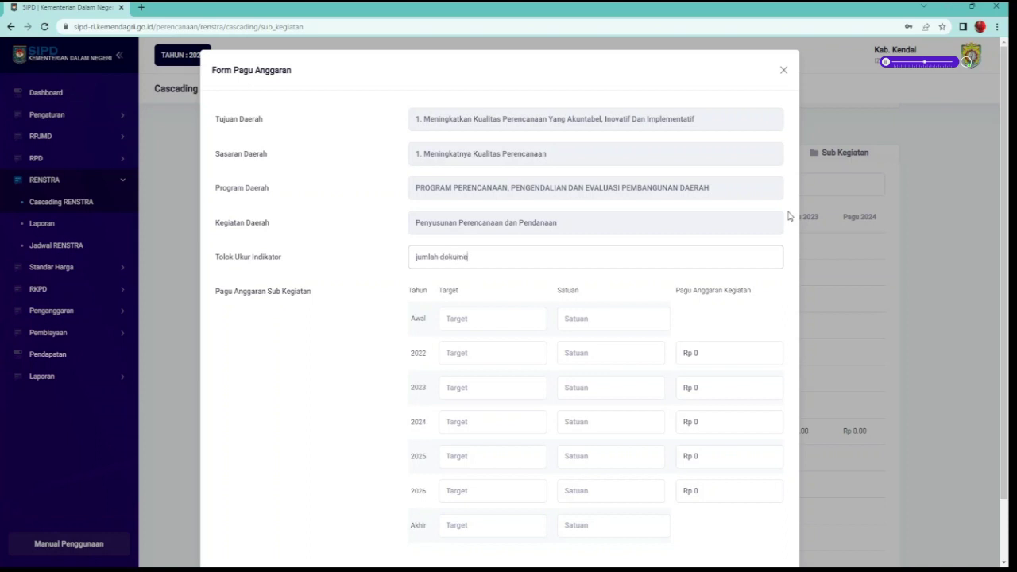
{"action": "type", "text": "n isu strategis yang disusun"}
{"action": "scroll", "coordinate": [788, 215], "scroll_direction": "down", "scroll_amount": 1}
{"action": "left_click", "coordinate": [501, 248]}
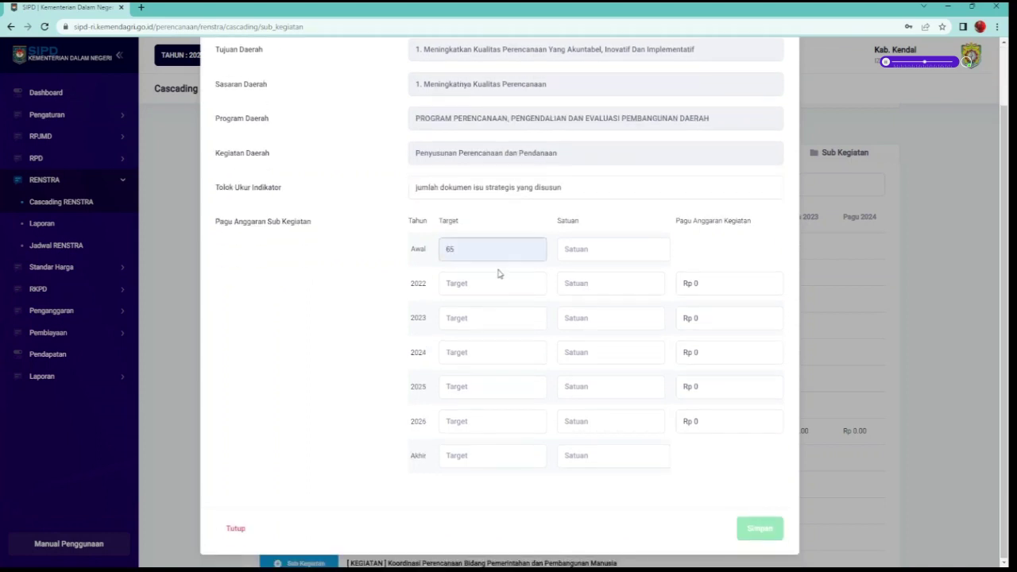
{"action": "type", "text": "2"}
{"action": "left_click", "coordinate": [565, 248]}
{"action": "type", "text": "dokumen"}
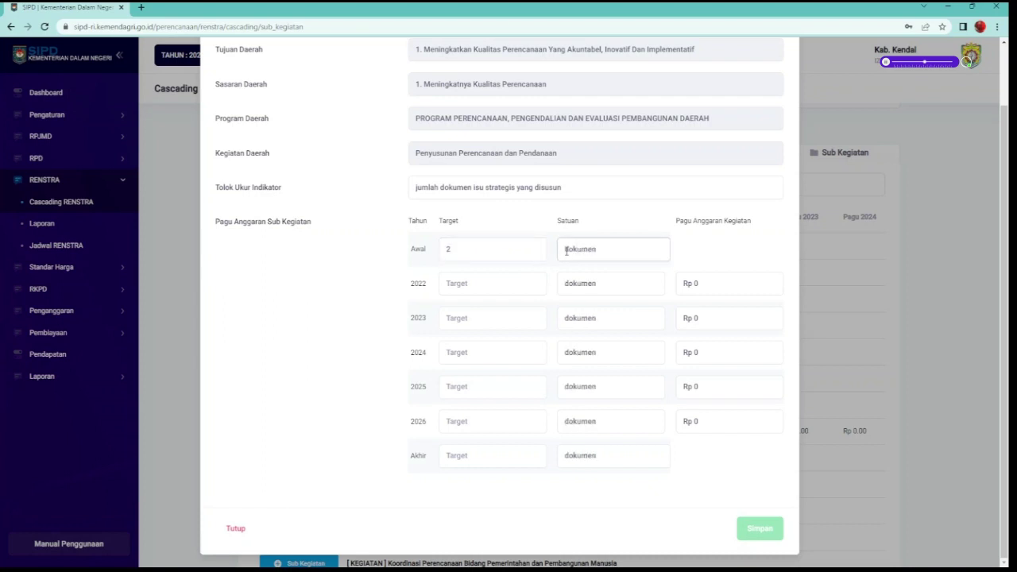
Set the indicator's 2023 target to 3 and its Awal and 2022 targets to 1
{"action": "left_click", "coordinate": [477, 286]}
{"action": "type", "text": "2"}
{"action": "left_click", "coordinate": [475, 316]}
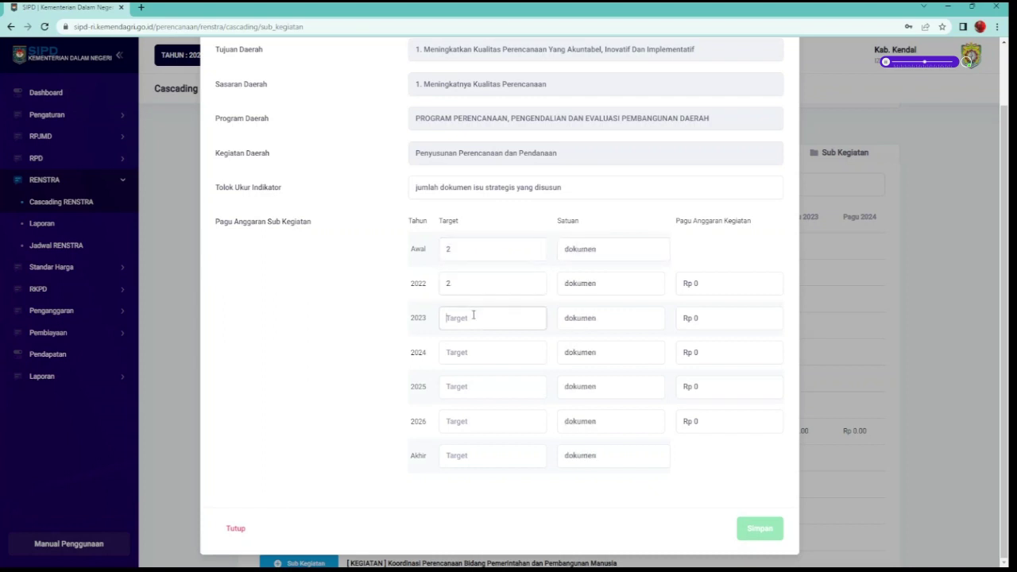
{"action": "type", "text": "3"}
{"action": "left_click", "coordinate": [475, 351]}
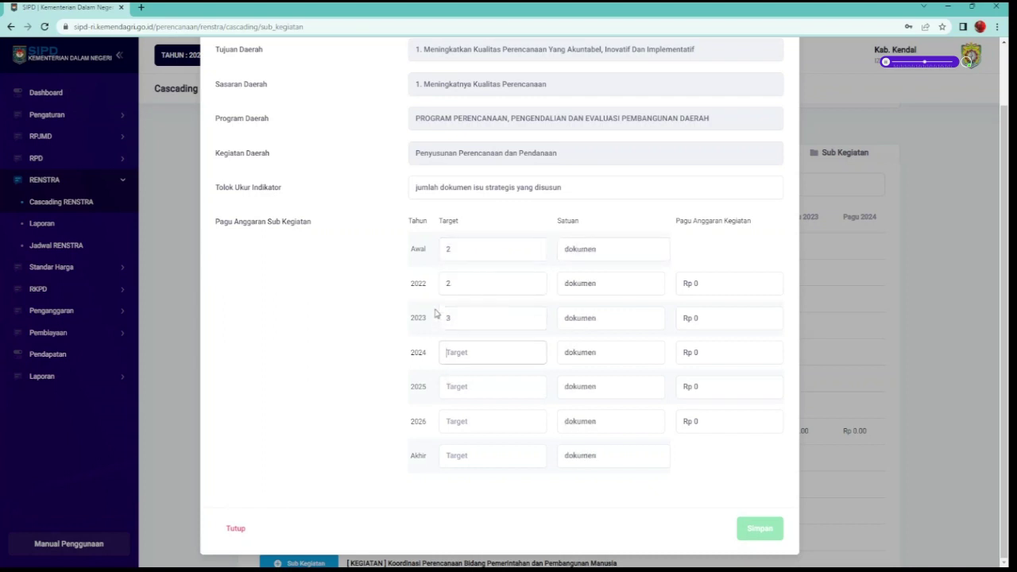
{"action": "left_click_drag", "start_coordinate": [452, 249], "coordinate": [440, 285]}
{"action": "type", "text": "11"}
Set the indicator's target to 2 for 2024, 1 for 2025, 1 for 2026 and 9 for Akhir
{"action": "left_click", "coordinate": [463, 358]}
{"action": "type", "text": "2"}
{"action": "left_click", "coordinate": [467, 386]}
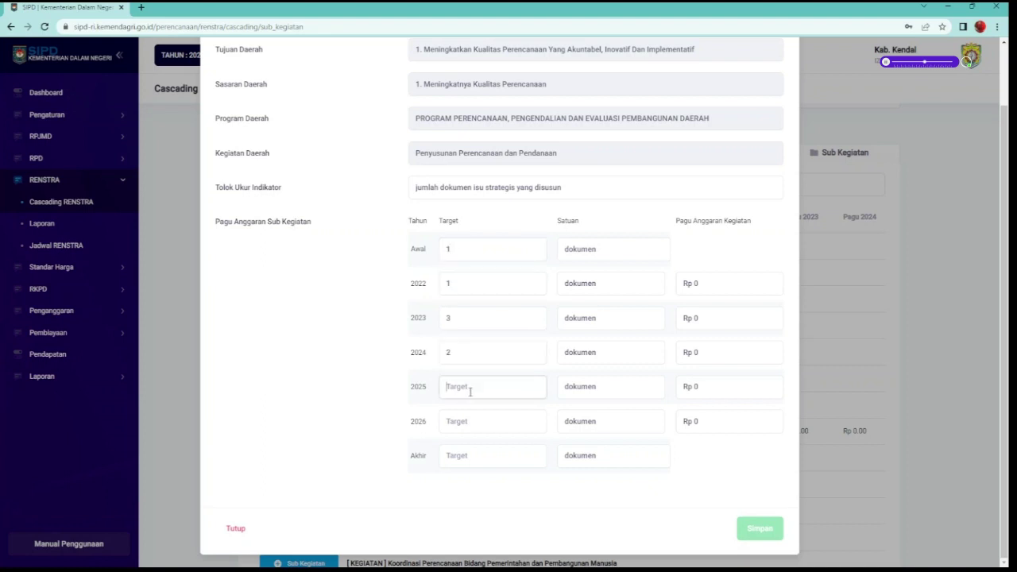
{"action": "type", "text": "1"}
{"action": "left_click", "coordinate": [466, 419]}
{"action": "type", "text": "1"}
{"action": "left_click", "coordinate": [470, 452]}
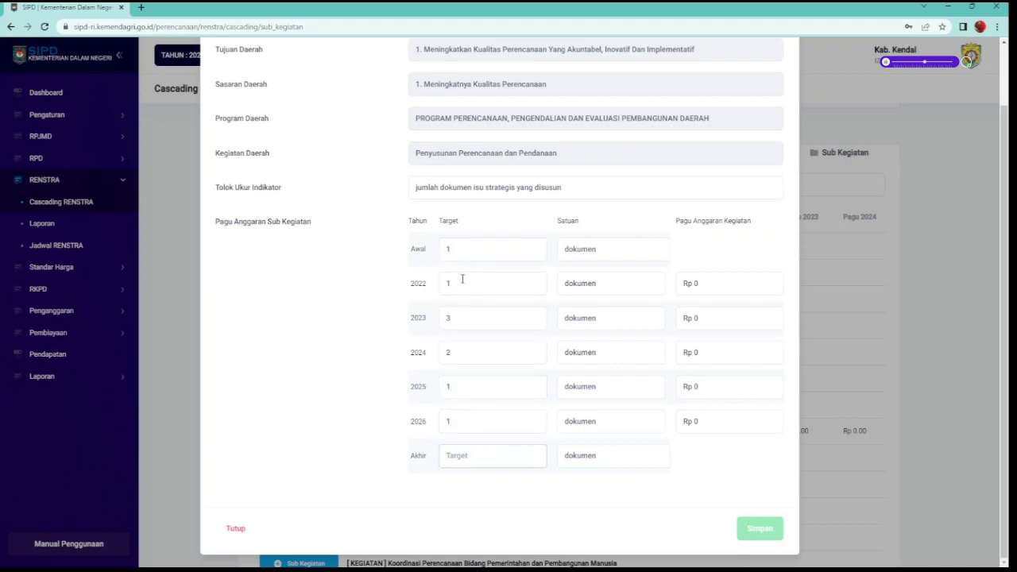
{"action": "type", "text": "9"}
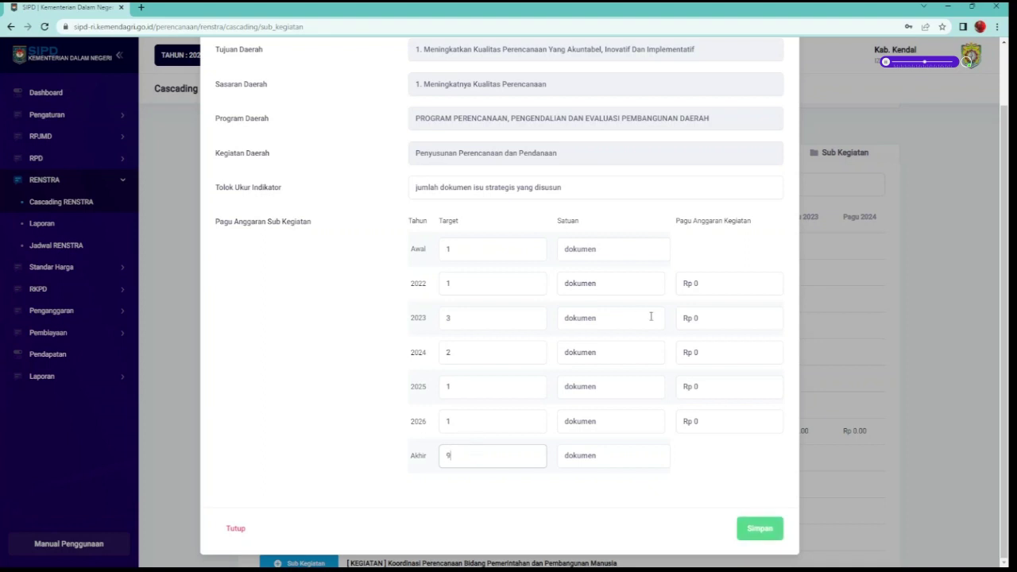
Set the 2022 Pagu Anggaran to Rp 150,000,000 and copy the amount
{"action": "left_click", "coordinate": [699, 287]}
{"action": "type", "text": "15000000000"}
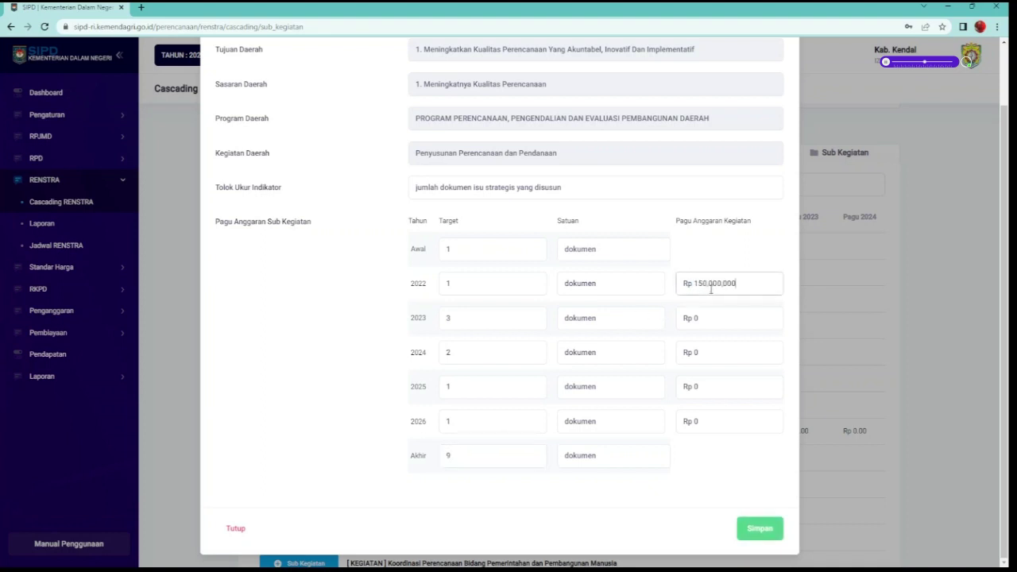
{"action": "key", "text": "Tab"}
{"action": "left_click_drag", "start_coordinate": [732, 283], "coordinate": [676, 274]}
{"action": "key", "text": "ctrl+c"}
Fill in the copied Rp 150,000,000 as the Pagu Anggaran for each year from 2023 to 2026 and save the form
{"action": "left_click", "coordinate": [709, 319]}
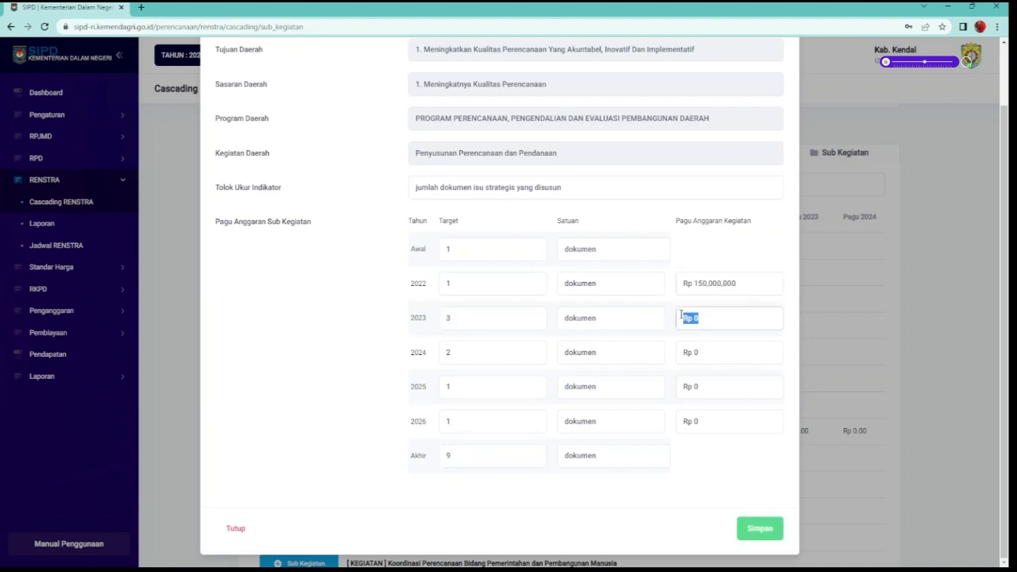
{"action": "key", "text": "ctrl+v"}
{"action": "left_click", "coordinate": [701, 353]}
{"action": "key", "text": "ctrl+v"}
{"action": "left_click", "coordinate": [719, 385]}
{"action": "key", "text": "ctrl+v"}
{"action": "left_click", "coordinate": [702, 427]}
{"action": "key", "text": "ctrl+v"}
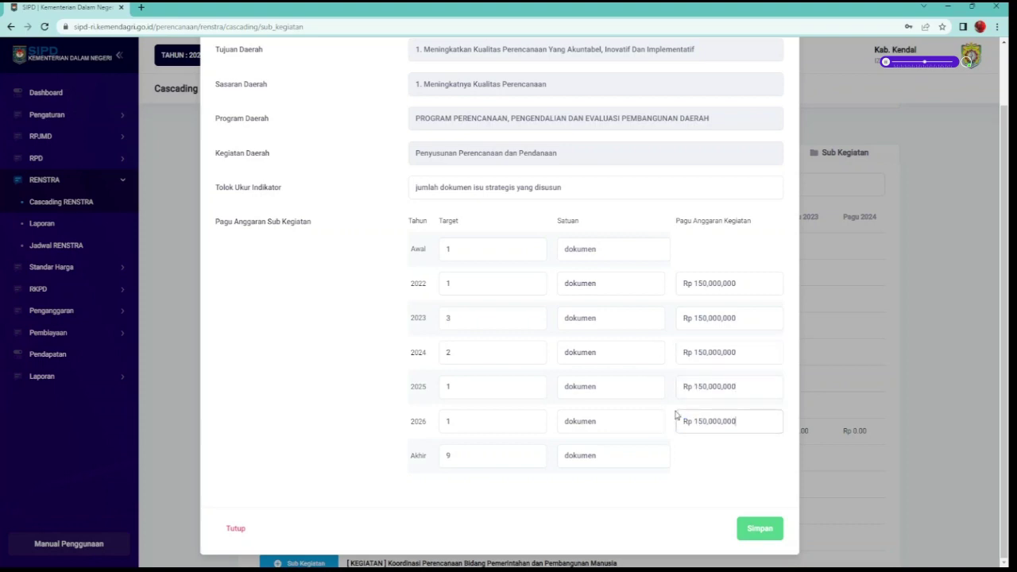
{"action": "scroll", "coordinate": [545, 374], "scroll_direction": "up", "scroll_amount": 1}
{"action": "scroll", "coordinate": [508, 386], "scroll_direction": "down", "scroll_amount": 1}
{"action": "left_click", "coordinate": [755, 532]}
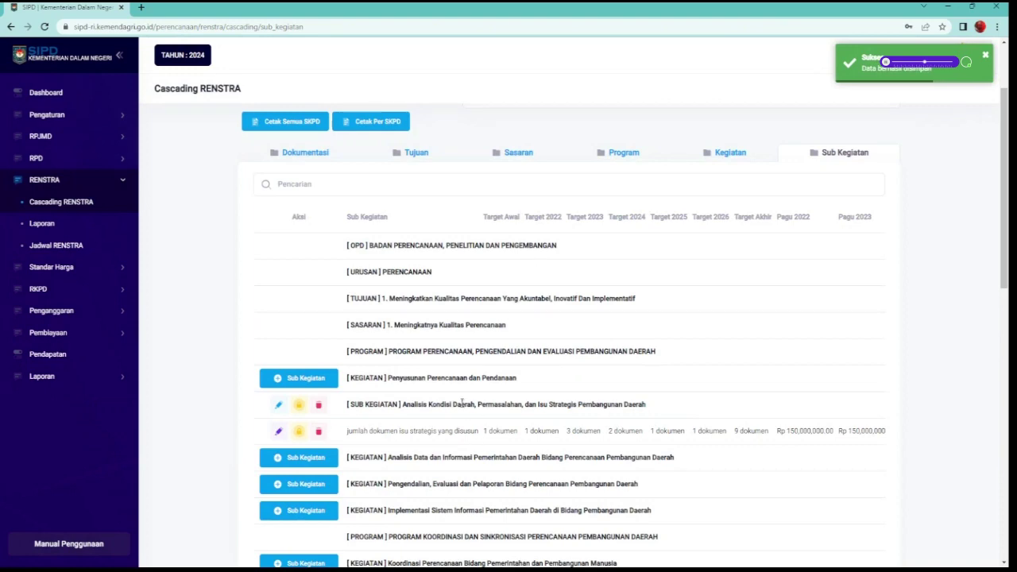
{"action": "scroll", "coordinate": [463, 405], "scroll_direction": "down", "scroll_amount": 2}
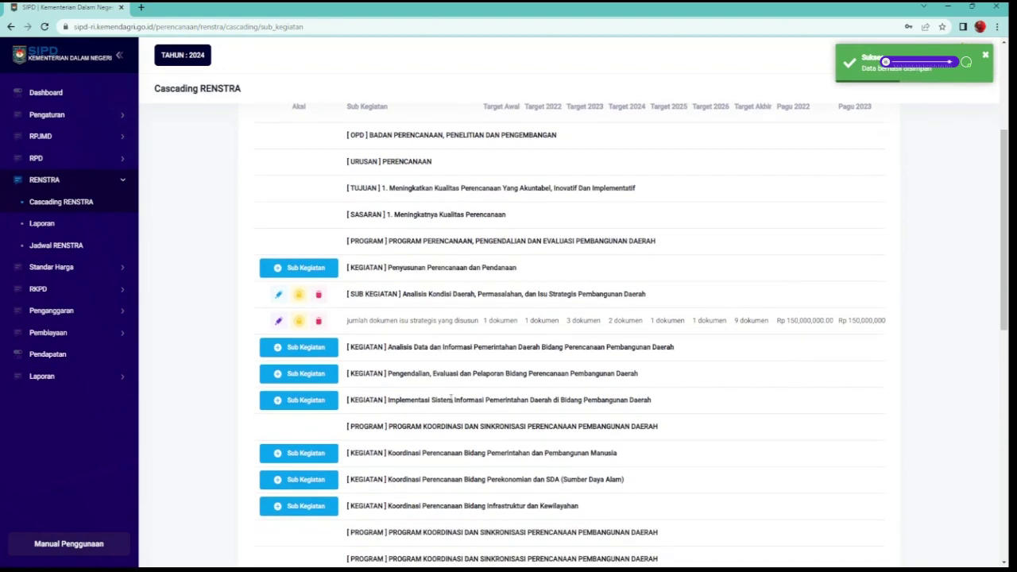
{"action": "scroll", "coordinate": [438, 413], "scroll_direction": "down", "scroll_amount": 3}
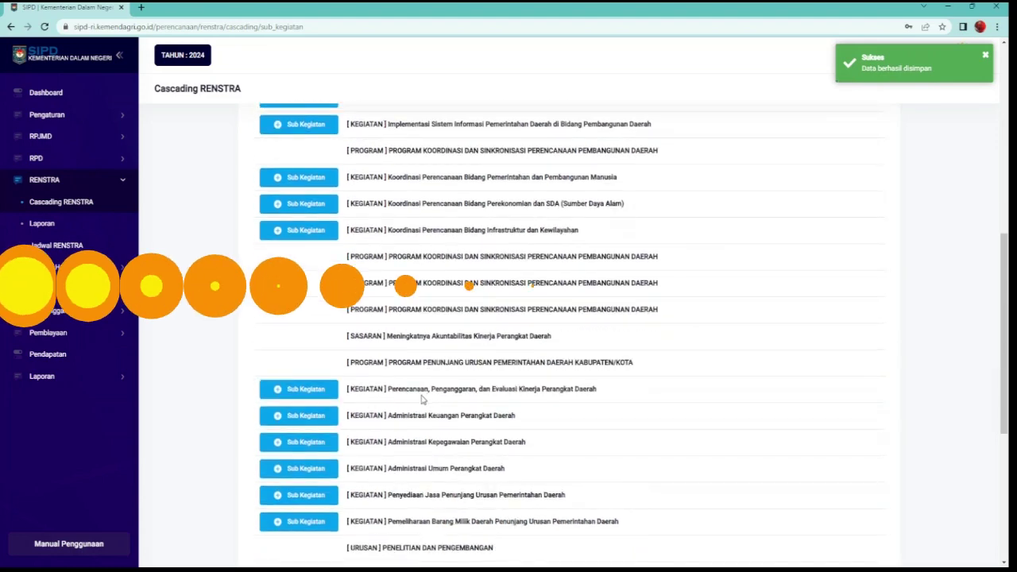